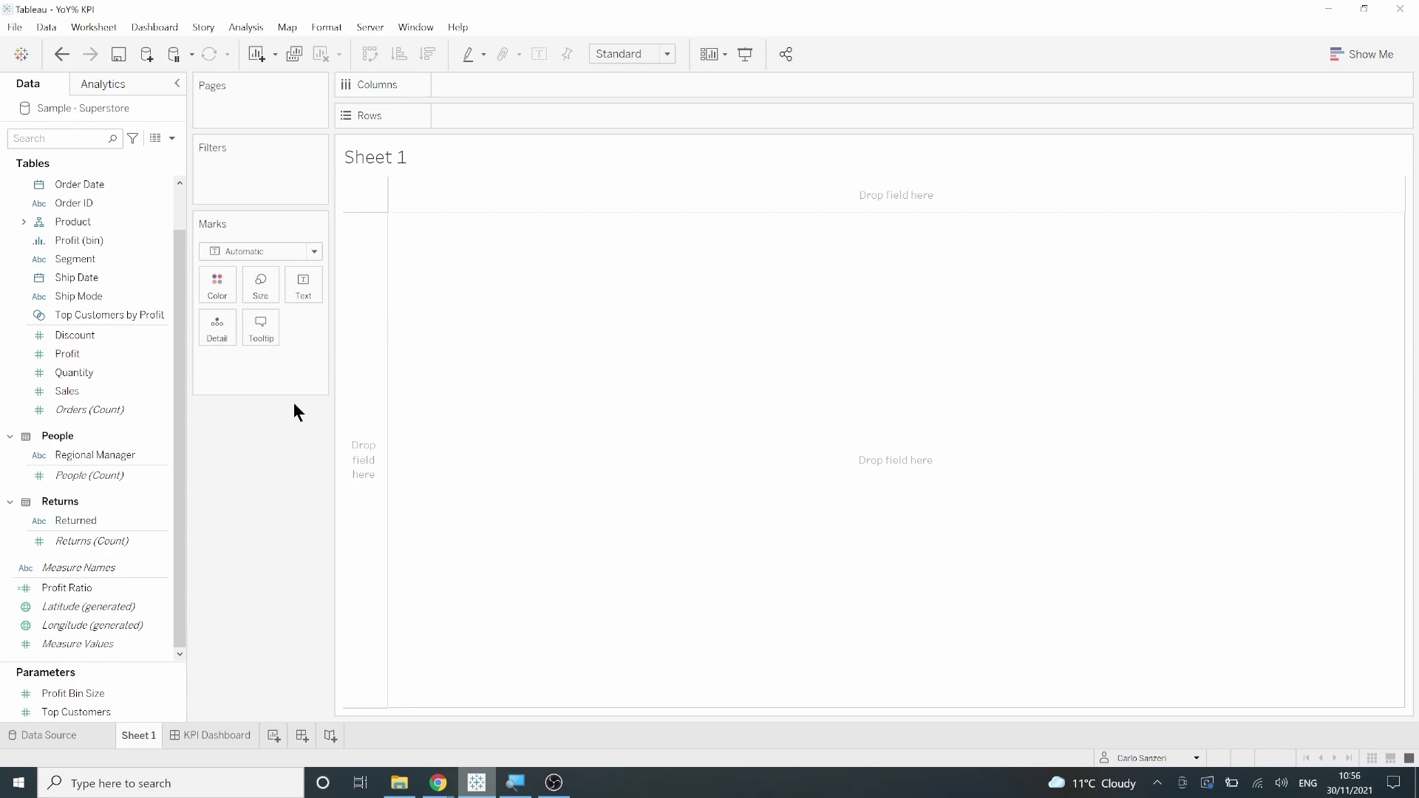
# Create a new calculated field from Sales named '2020 Sales'
pyautogui.rightClick(105, 391)
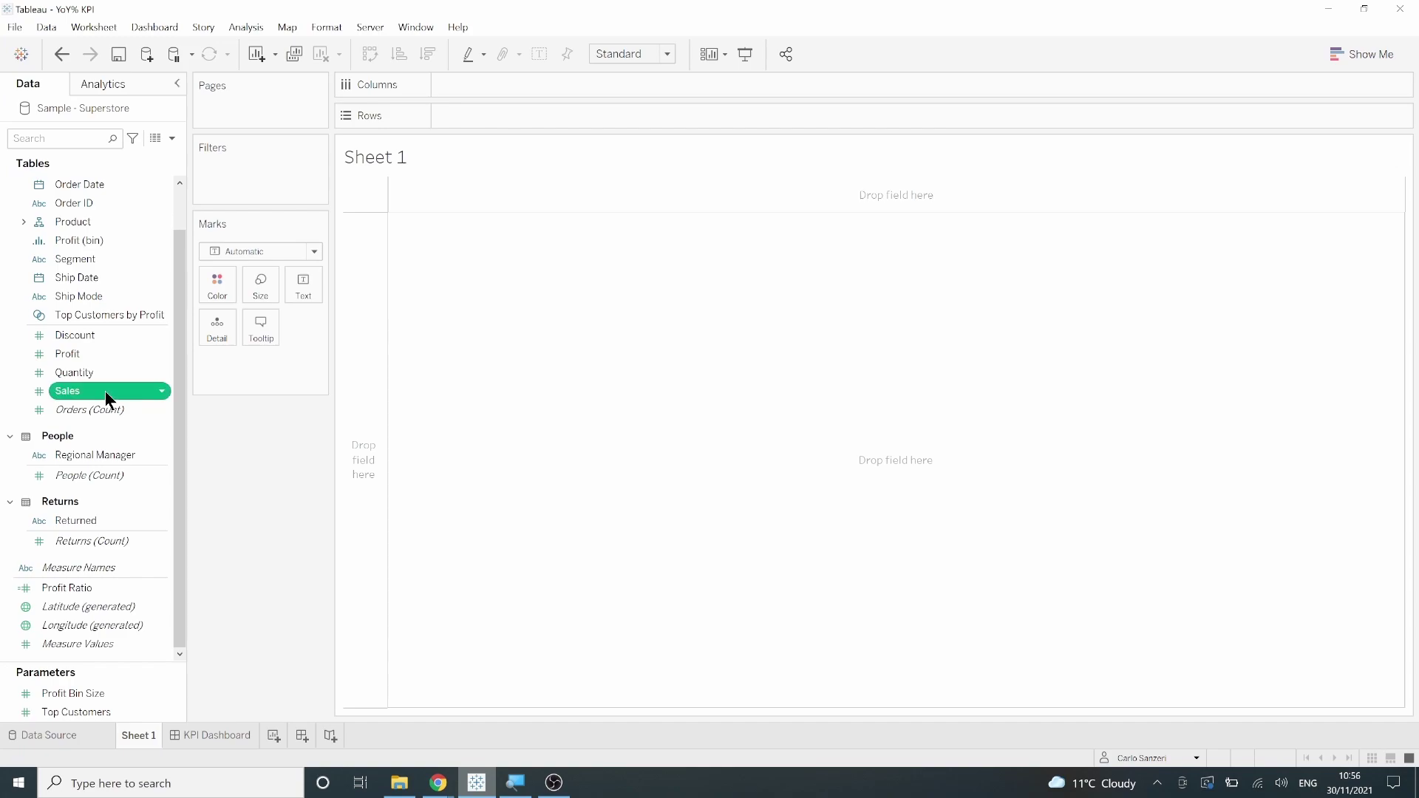
pyautogui.moveTo(166, 510)
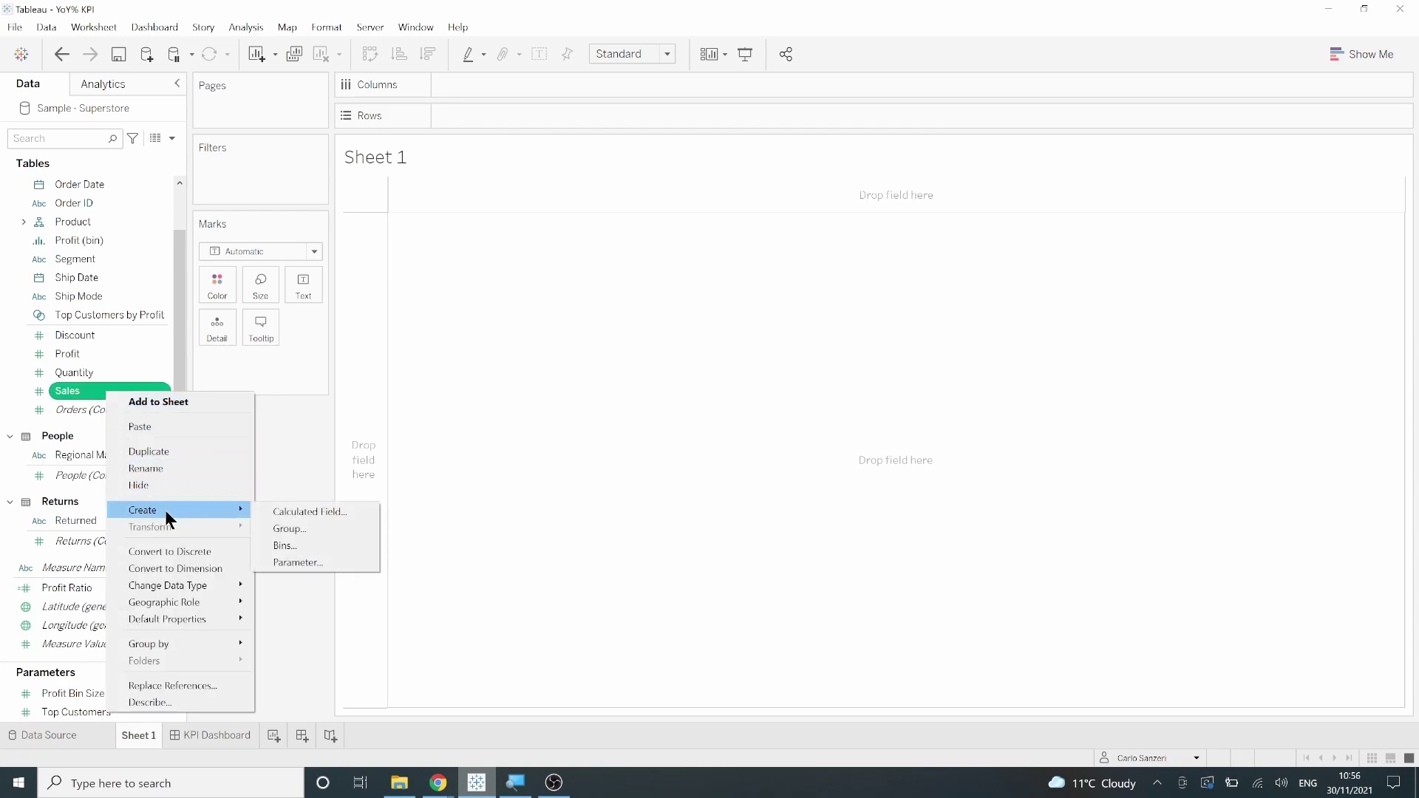
pyautogui.click(287, 510)
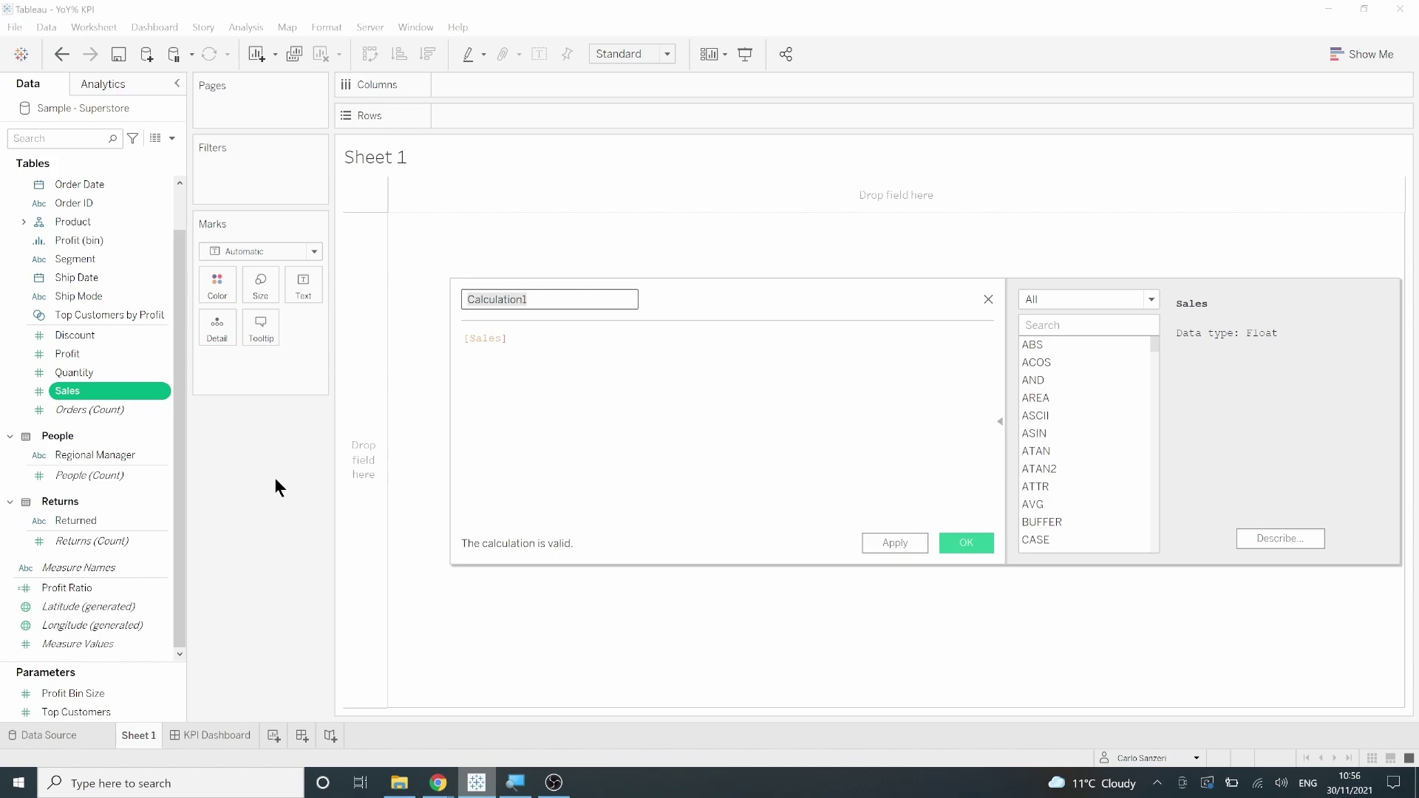
pyautogui.write('2020 Sales')
# Enter the formula IF YEAR([Order Date])= 2020 THEN [Sales] END
pyautogui.scroll(3, 471, 340)
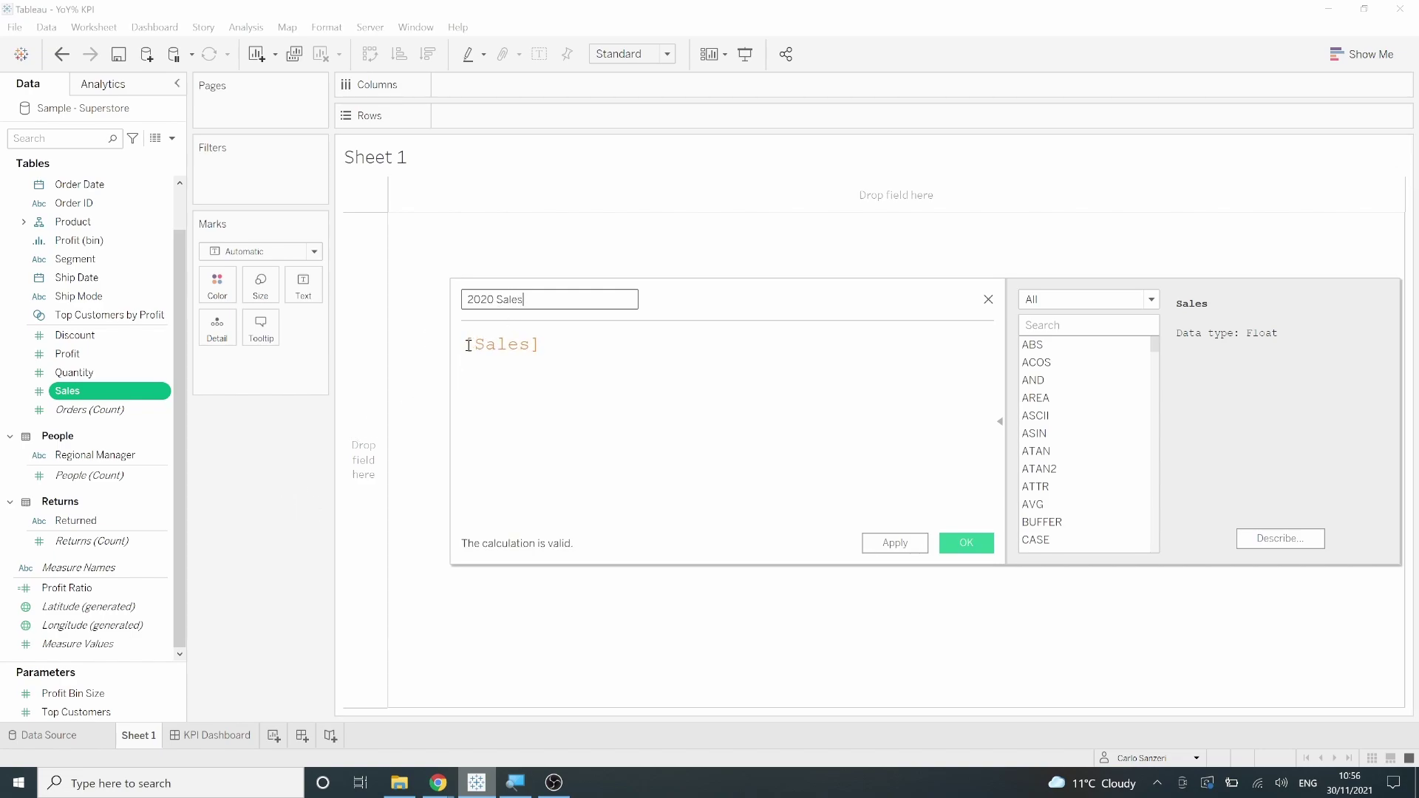
pyautogui.click(486, 363)
pyautogui.write('IF Y')
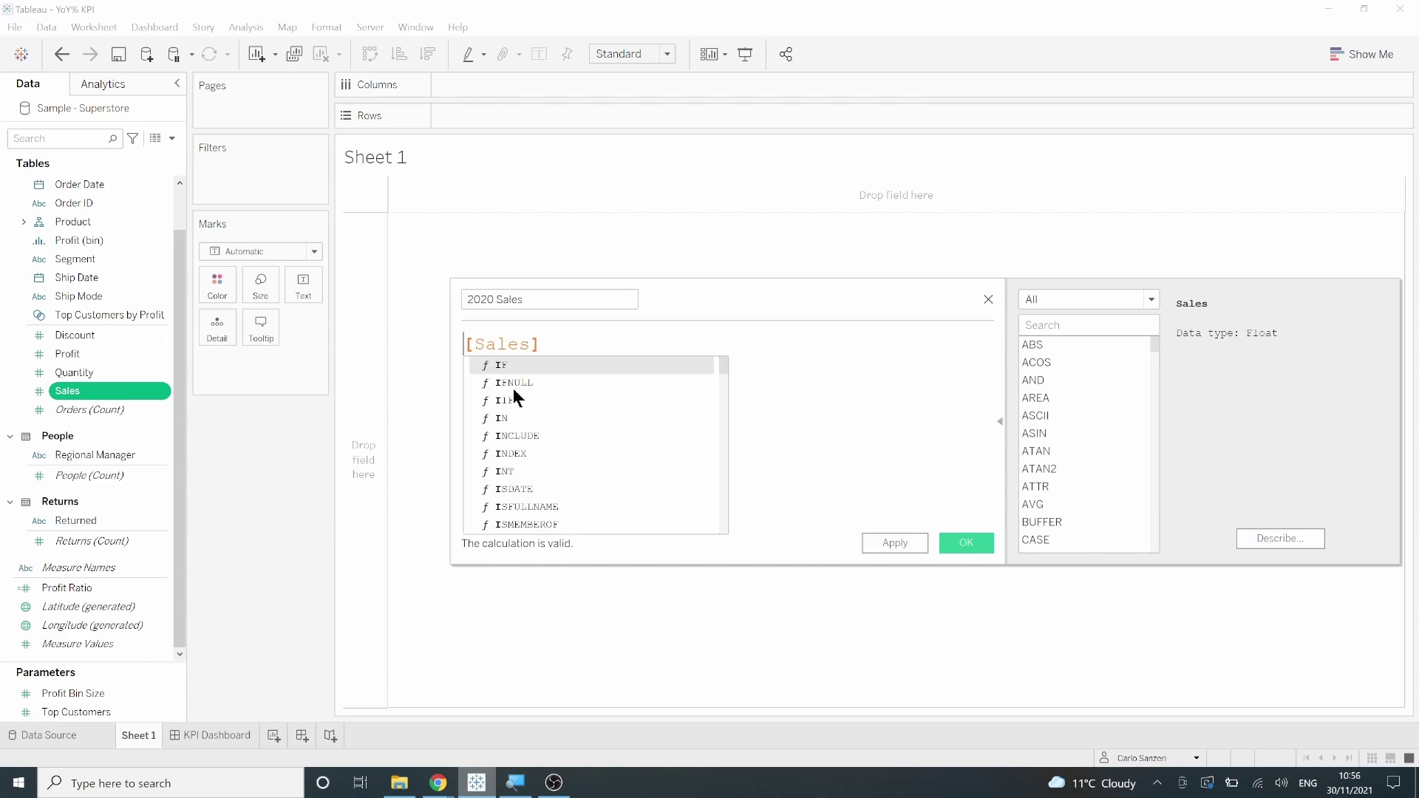
pyautogui.write('EAR')
pyautogui.press('Return')
pyautogui.write('[Order')
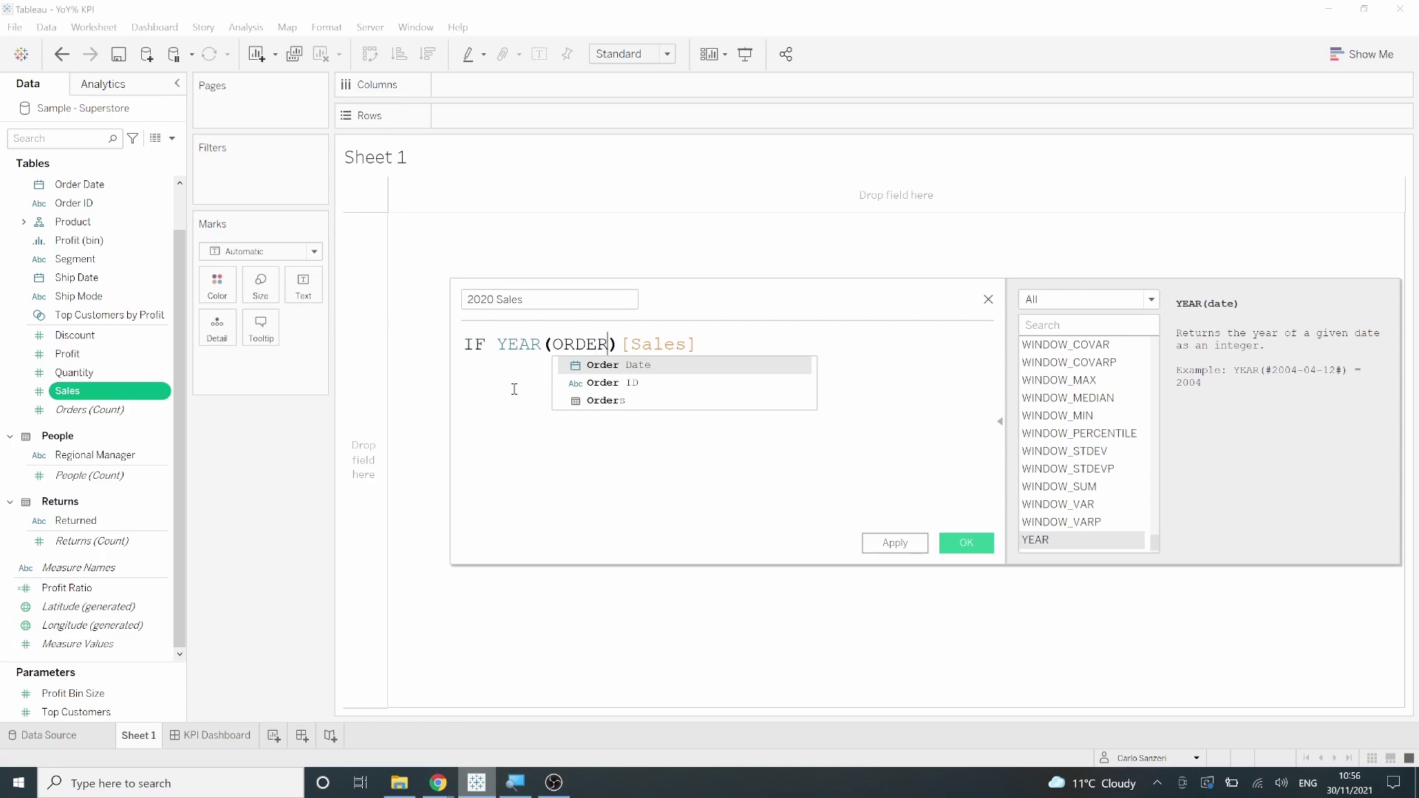
pyautogui.press('Return')
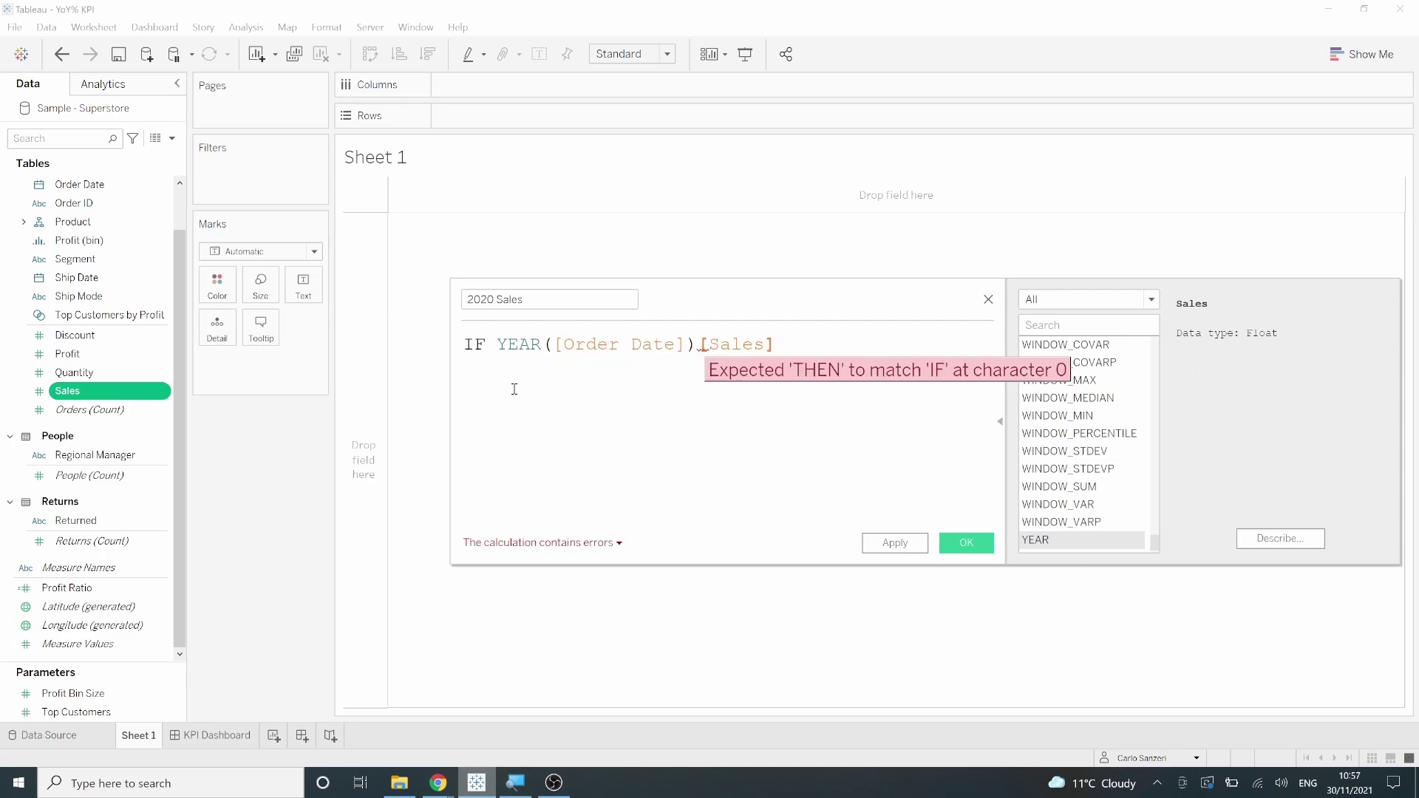
pyautogui.write('= 2020 THEN')
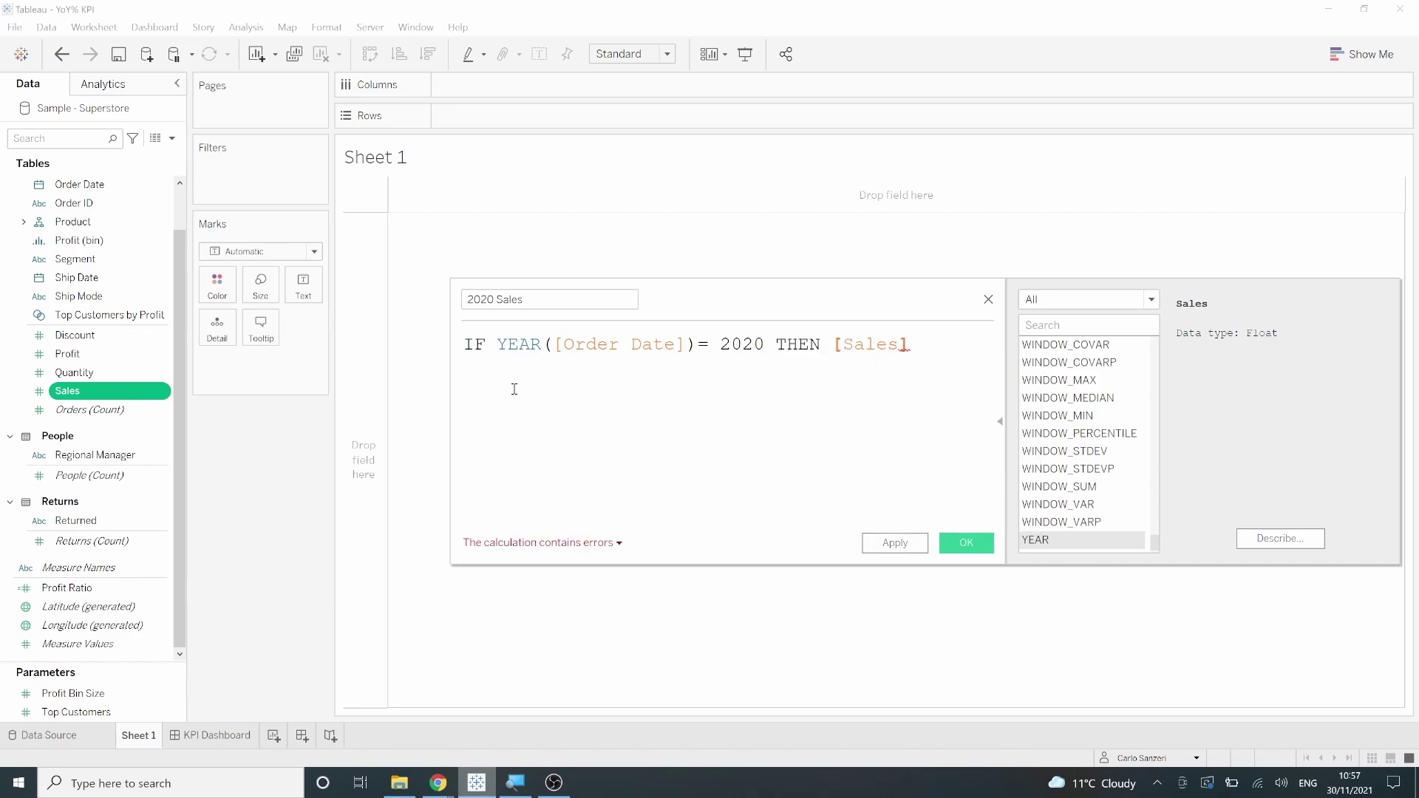
pyautogui.press('End')
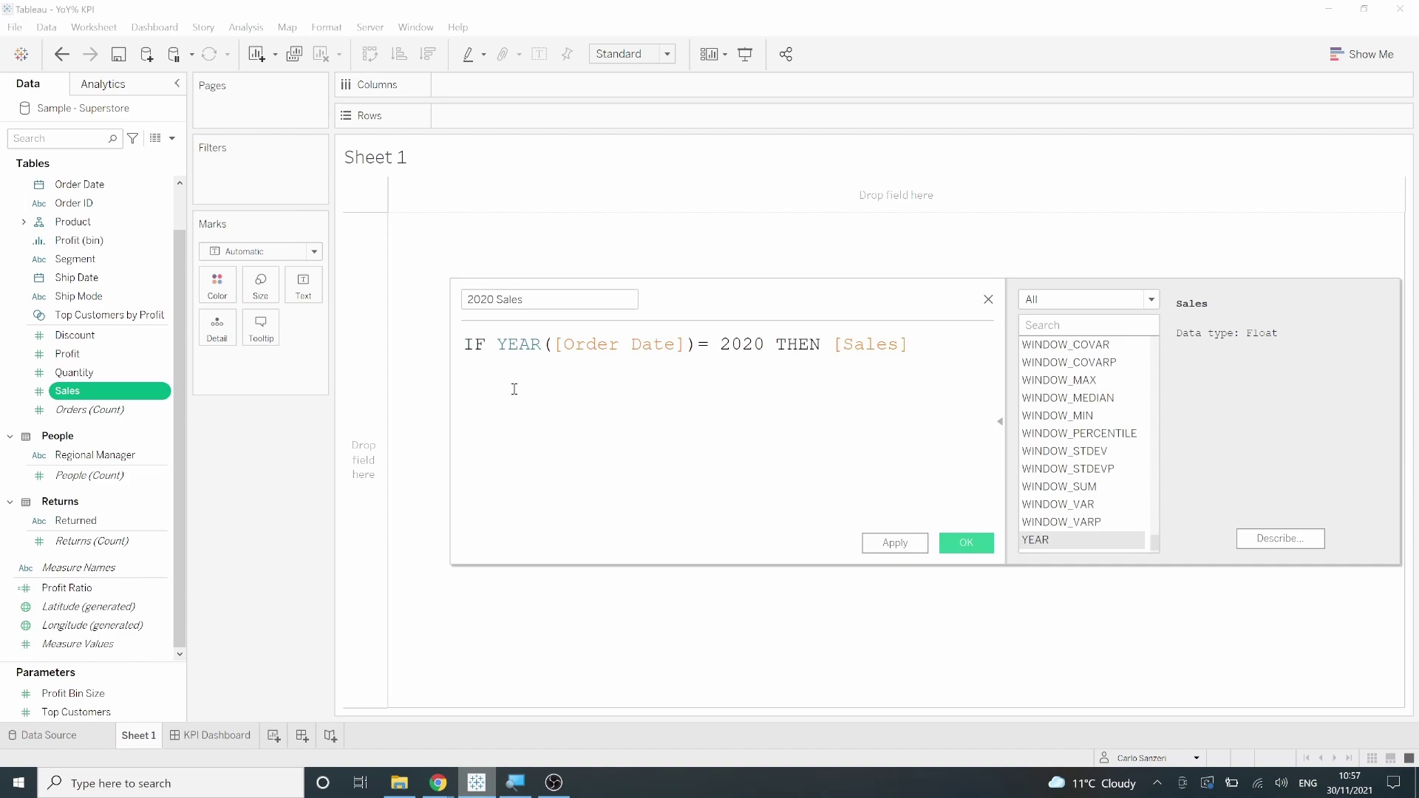
pyautogui.write('END')
pyautogui.click(514, 388)
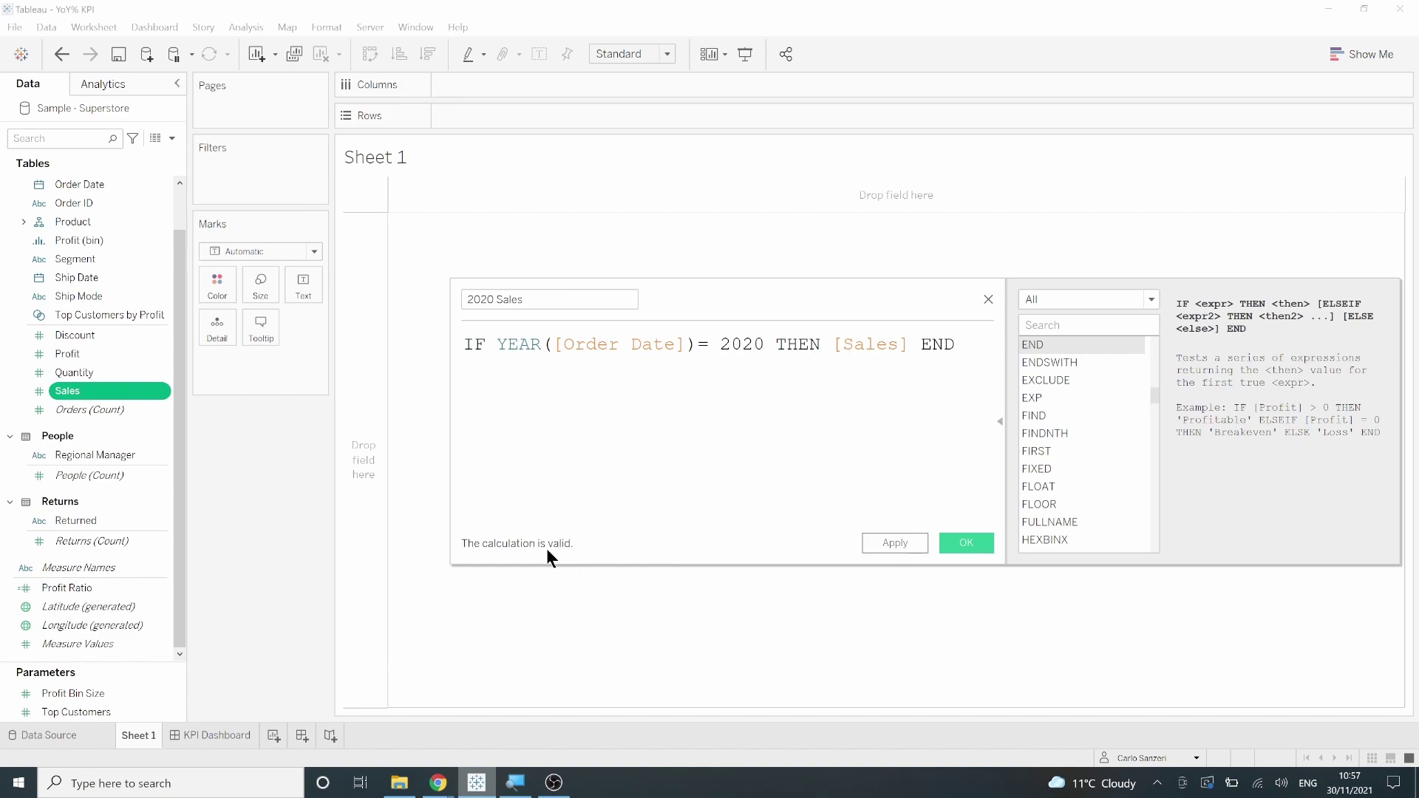
# Save the 2020 Sales field and make a duplicate of it
pyautogui.click(965, 548)
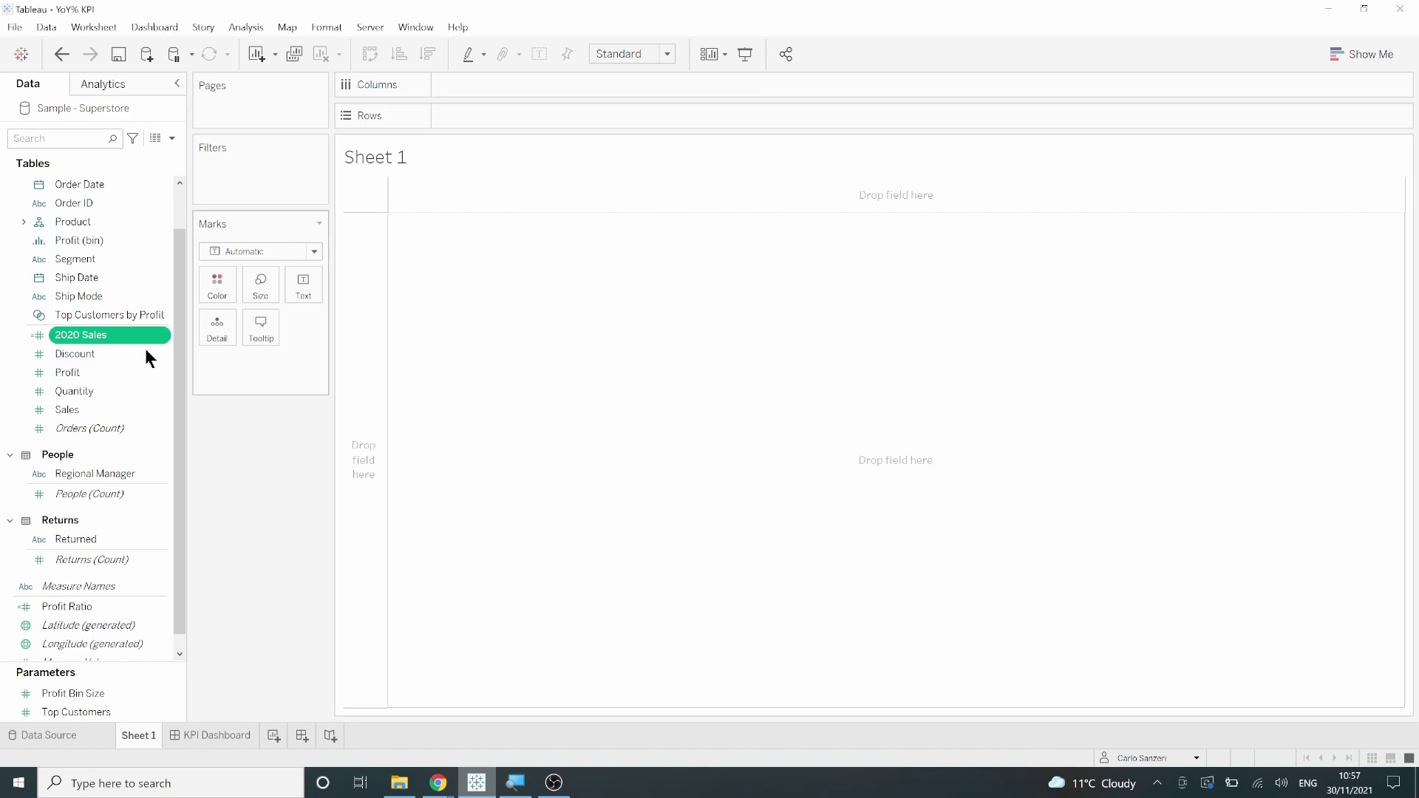
pyautogui.rightClick(108, 339)
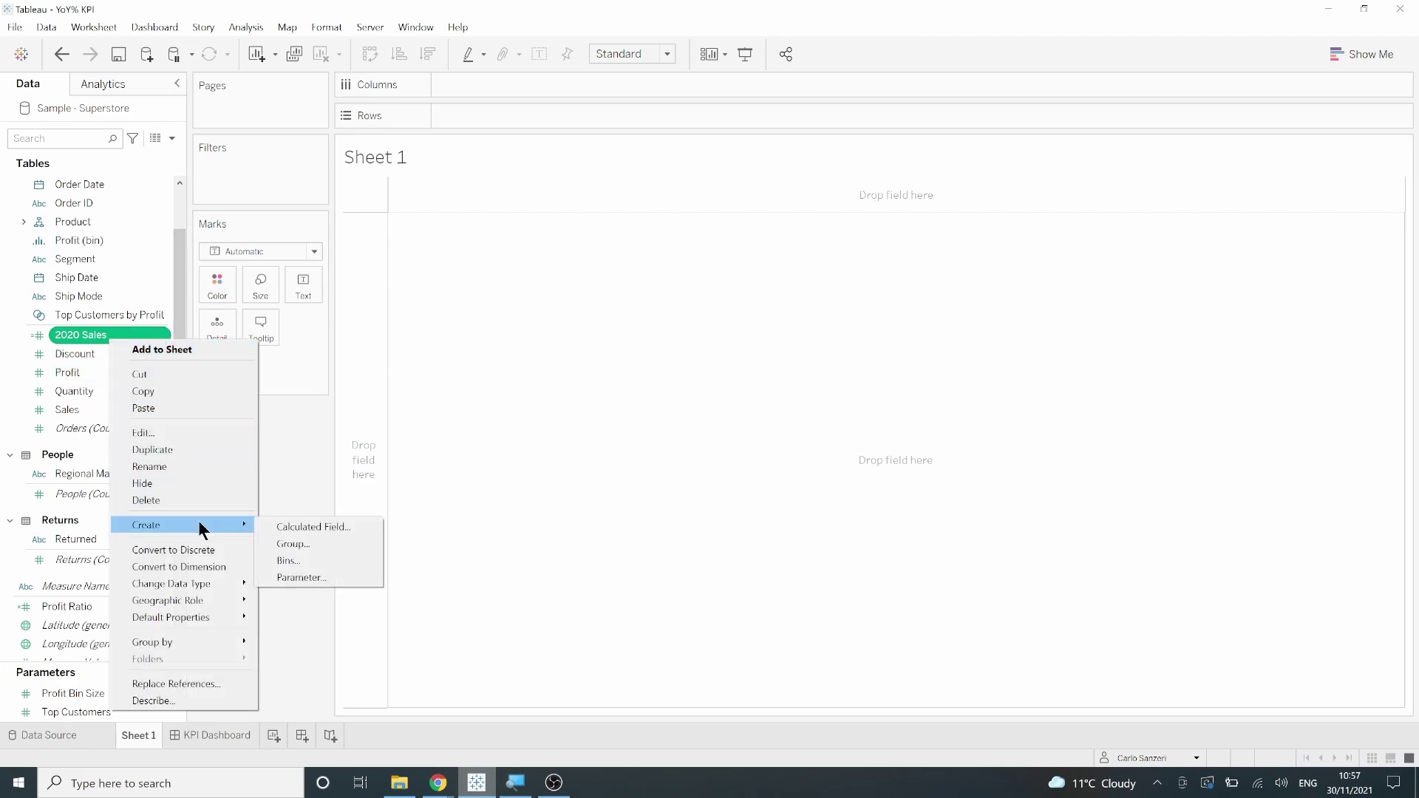
pyautogui.click(210, 451)
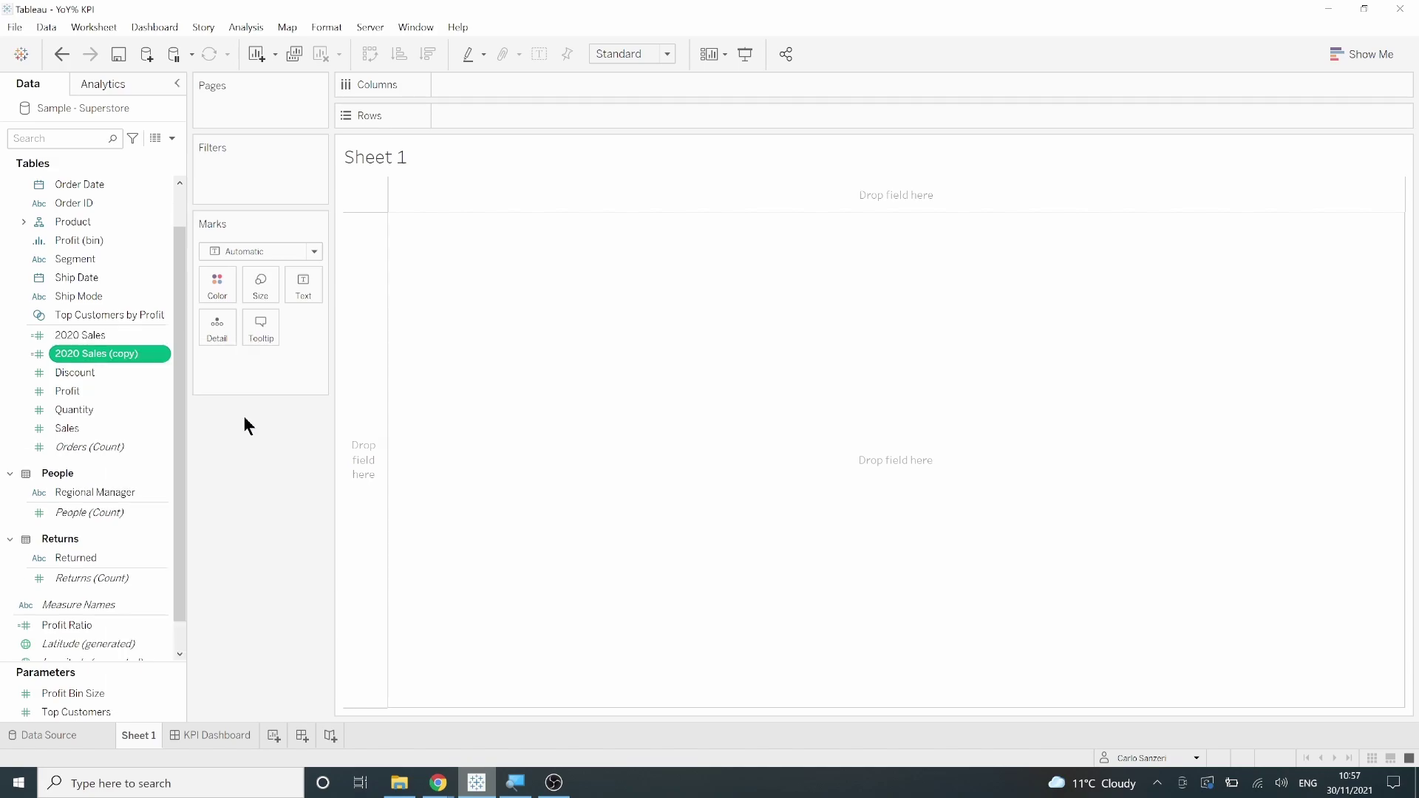
# Rename the duplicated calculated field to '2021 Sales'
pyautogui.rightClick(118, 353)
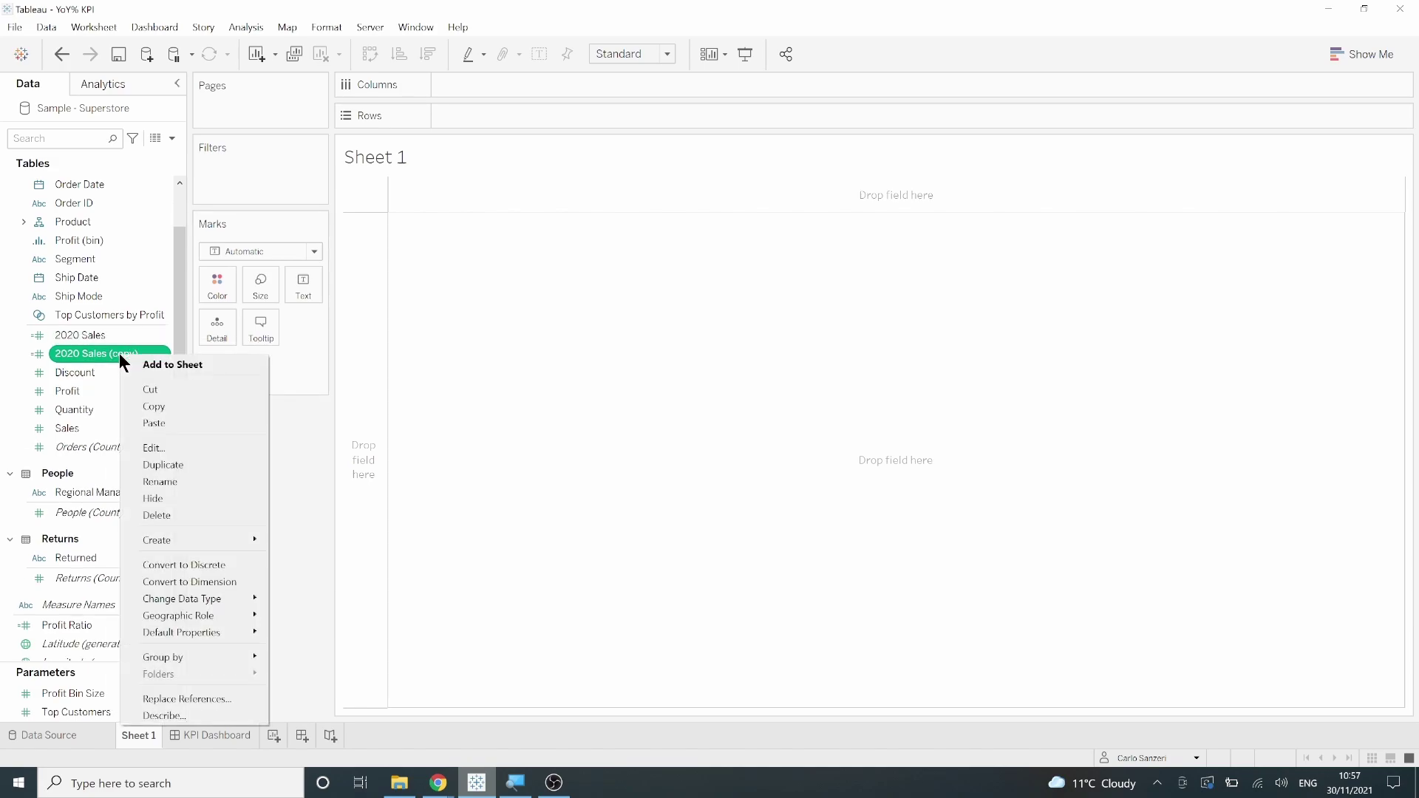
pyautogui.click(177, 448)
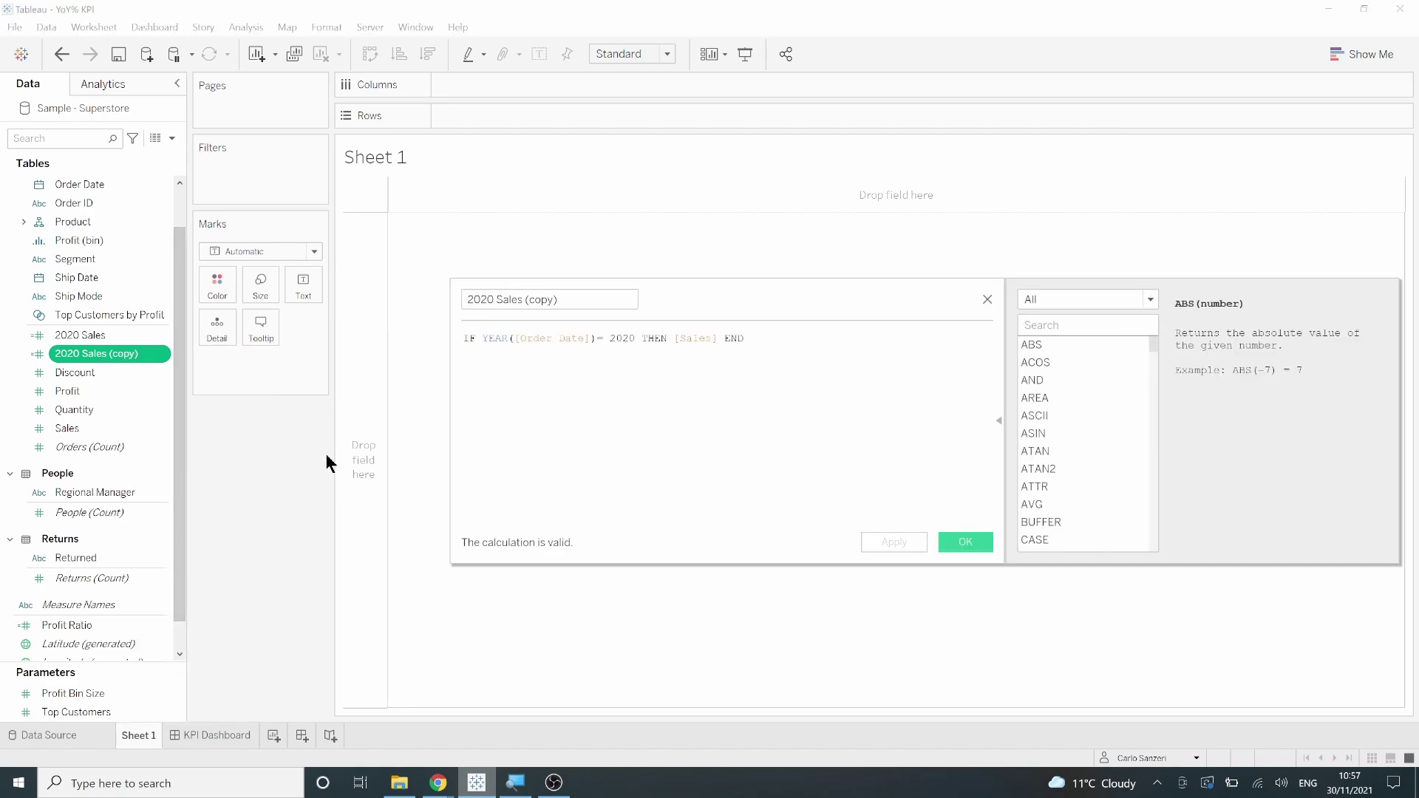
pyautogui.click(565, 299)
pyautogui.moveTo(564, 299); pyautogui.dragTo(490, 301)
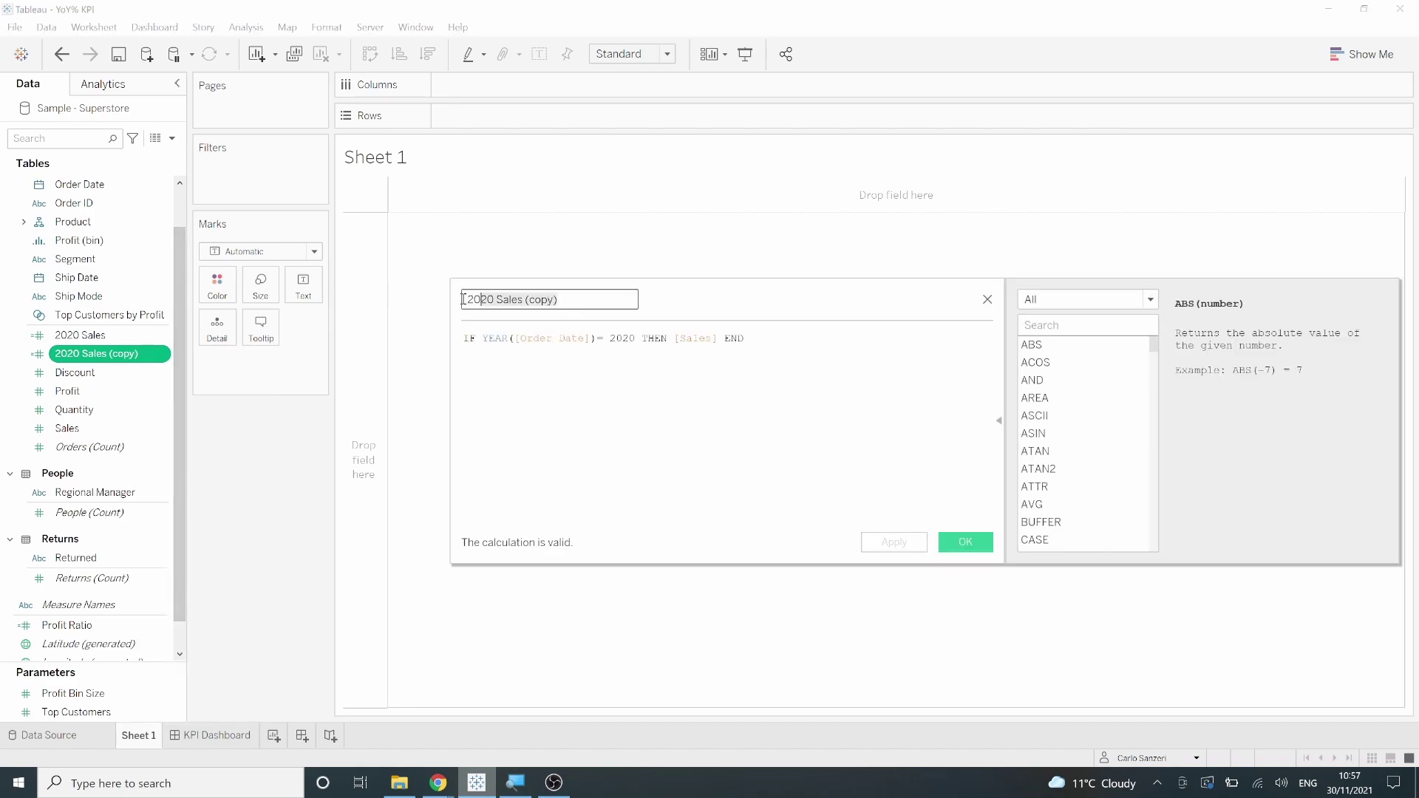
pyautogui.write('1')
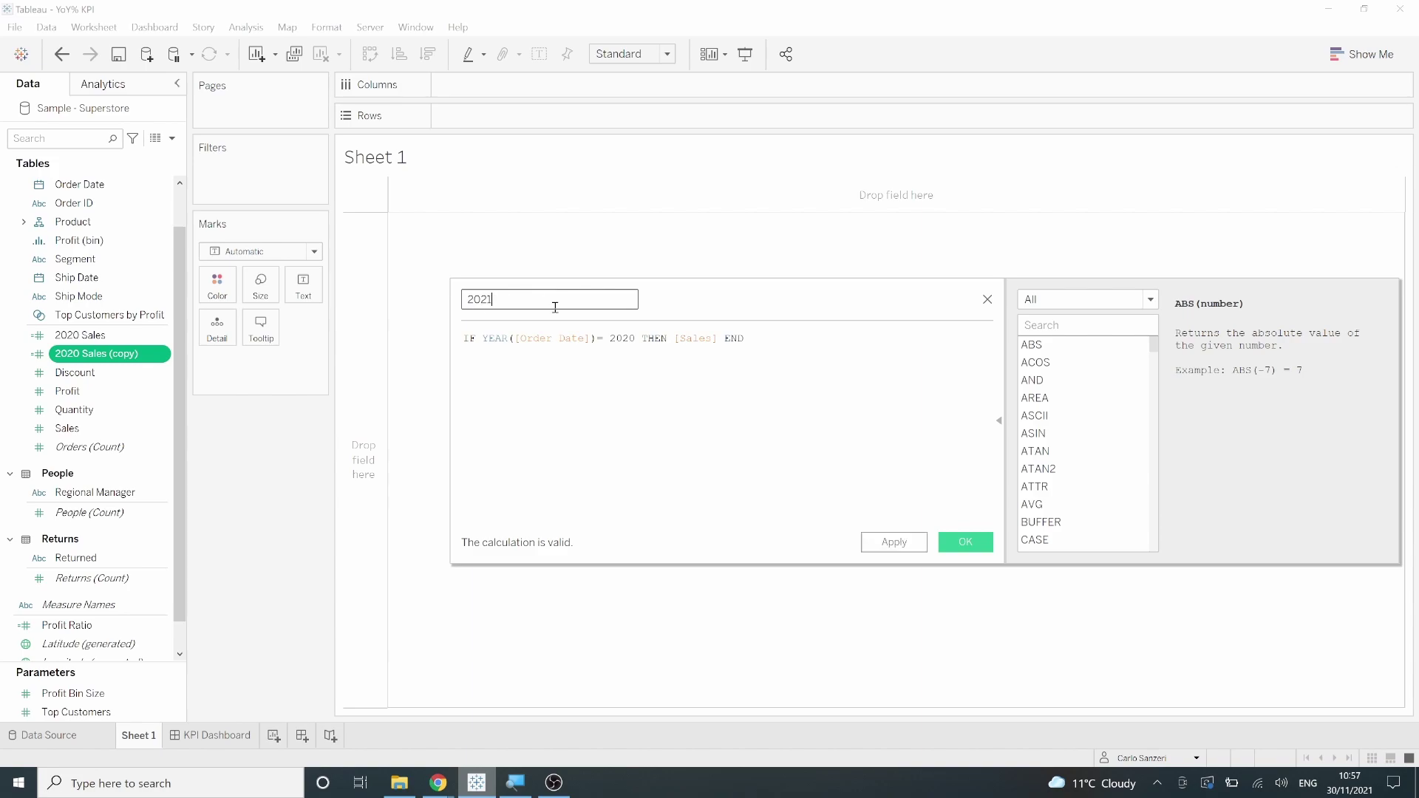
pyautogui.write(' Sales')
# Change the formula's year from 2020 to 2021, save it, and select both sales fields
pyautogui.scroll(2, 637, 342)
pyautogui.scroll(1, 666, 343)
pyautogui.click(725, 344)
pyautogui.press('BackSpace')
pyautogui.write('1')
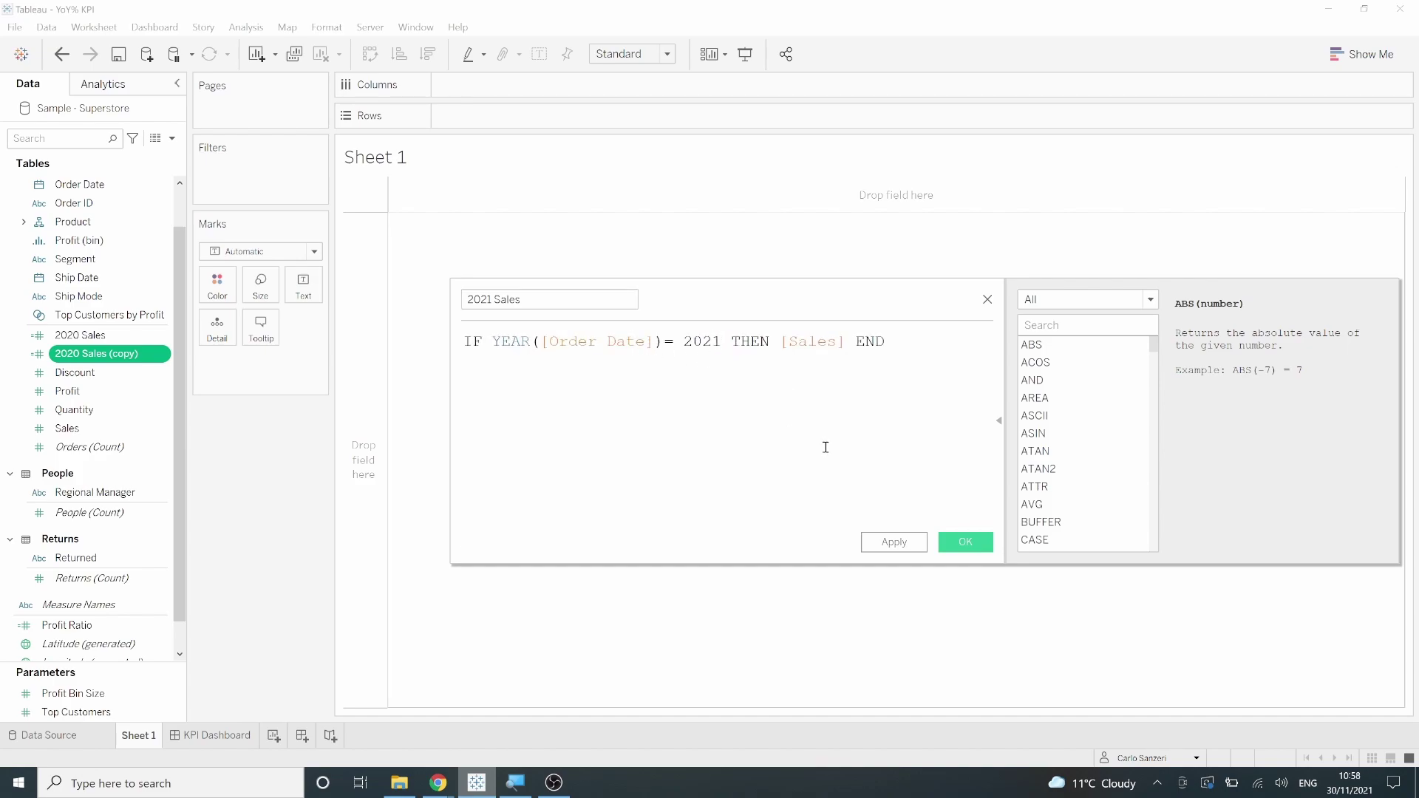
pyautogui.click(956, 543)
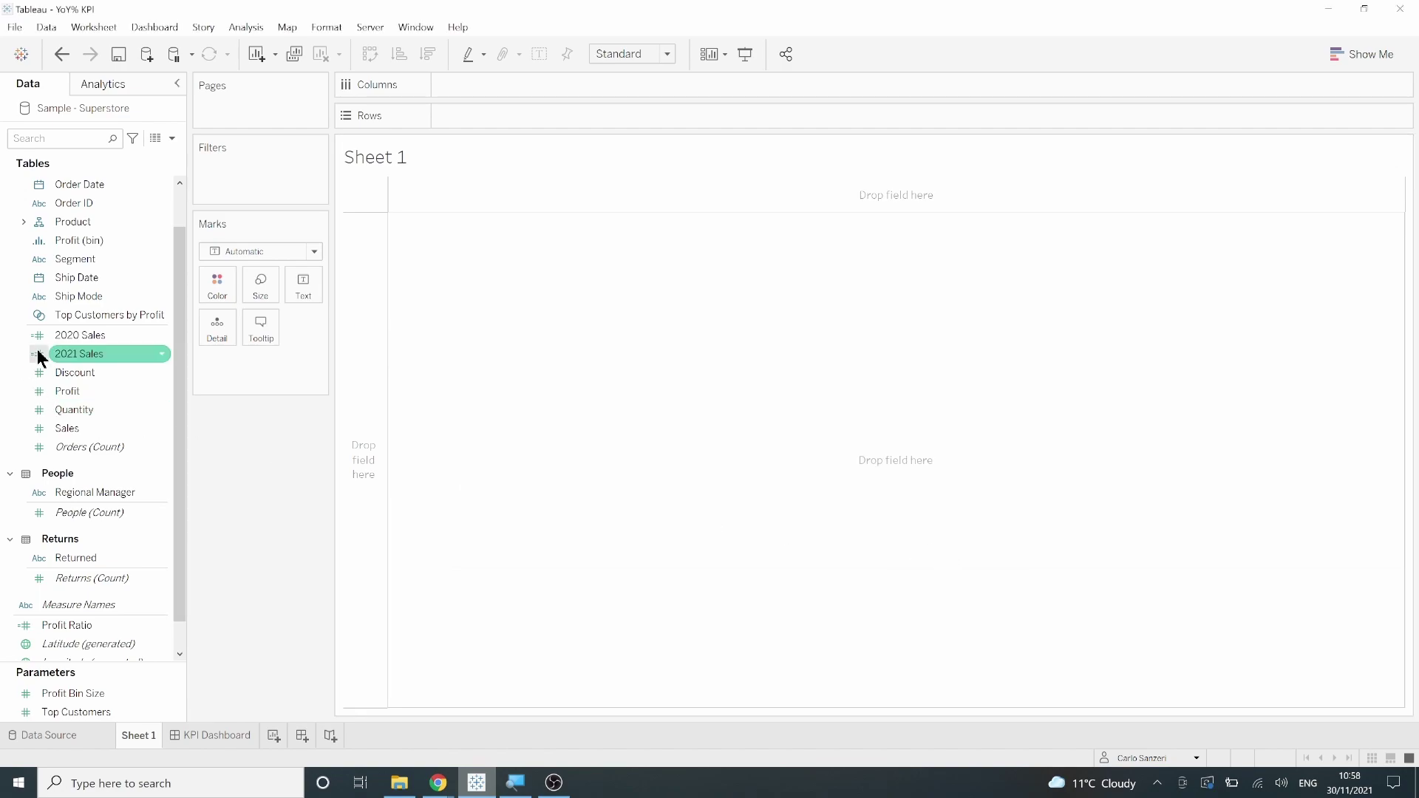
pyautogui.click(77, 336)
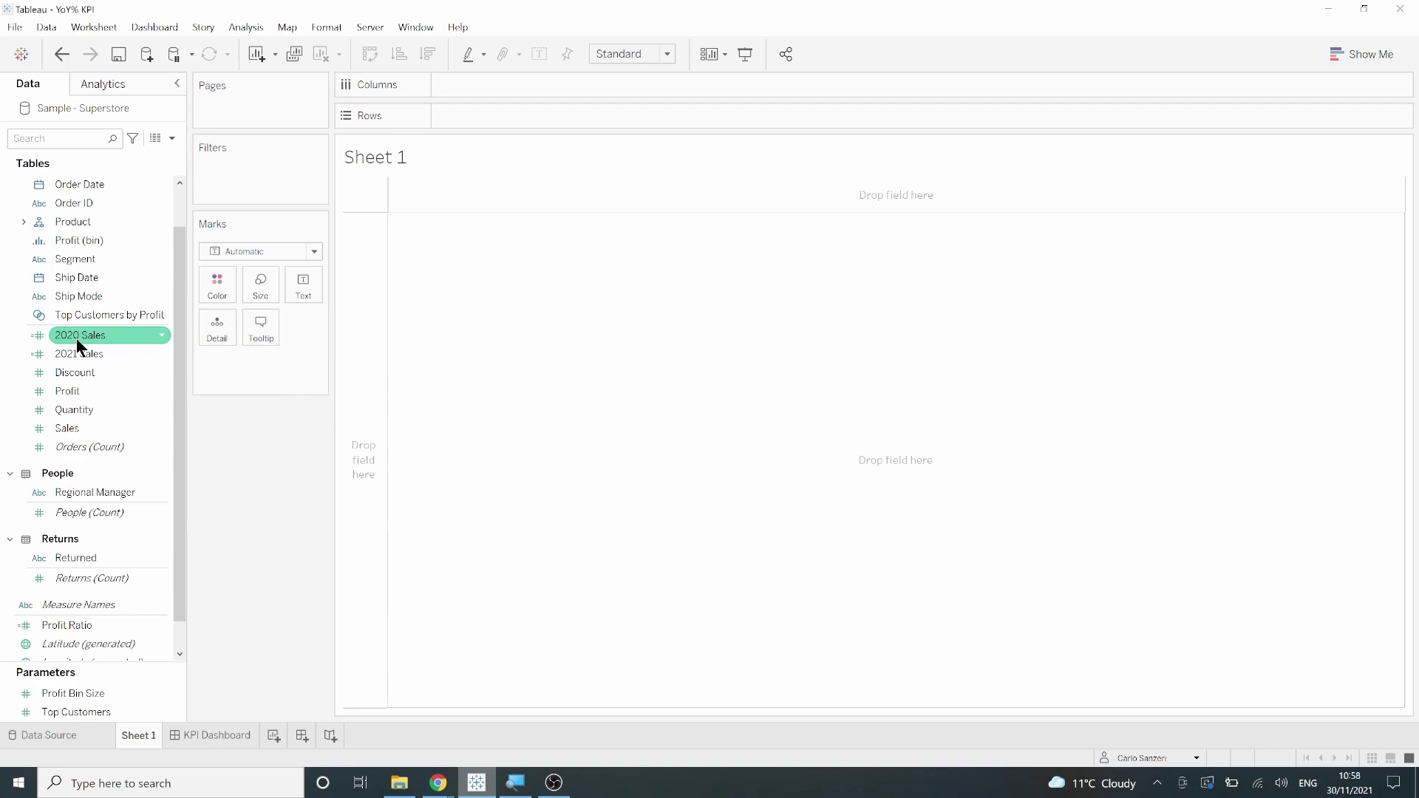
pyautogui.click(88, 356)
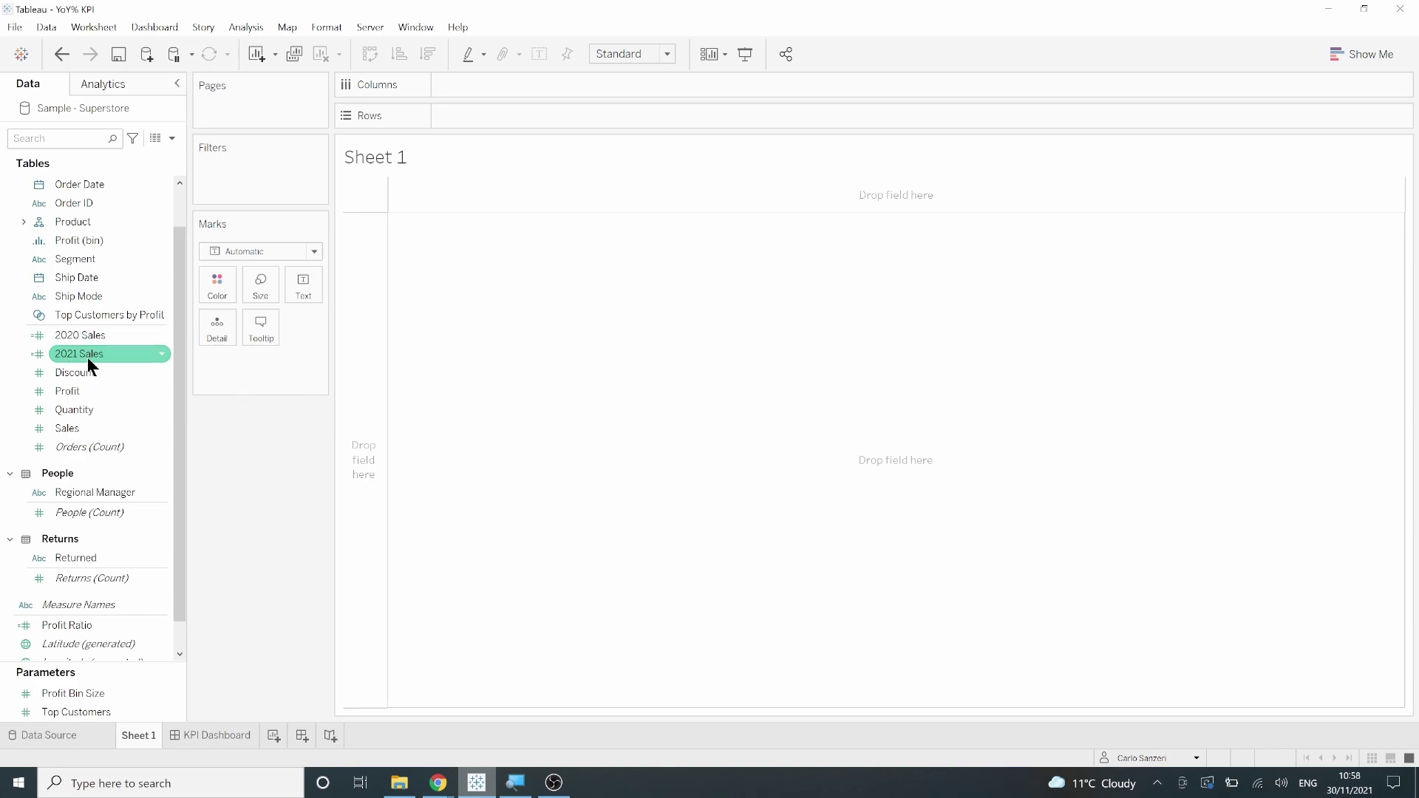
# Create a new calculated field named 'Percentage Difference'
pyautogui.click(172, 139)
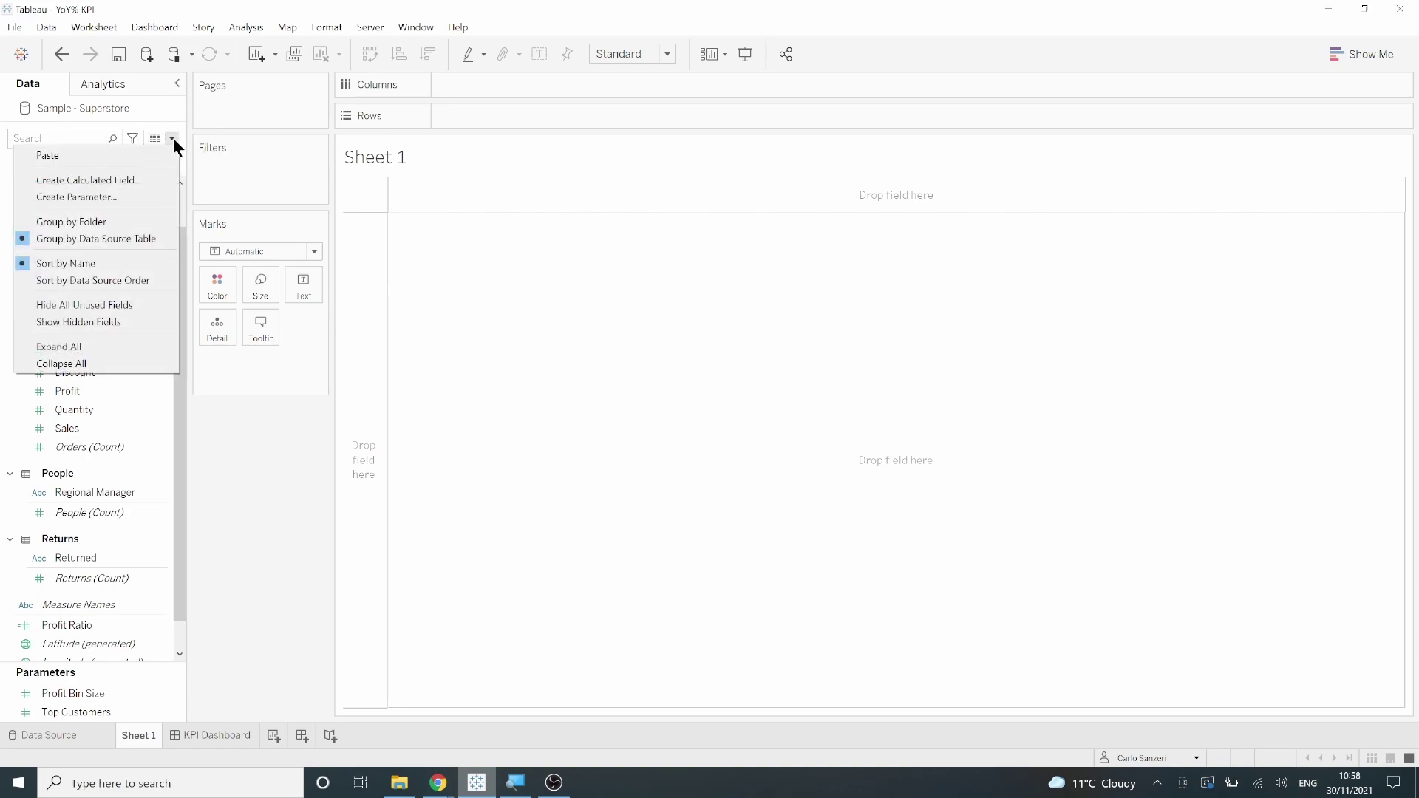
pyautogui.click(151, 177)
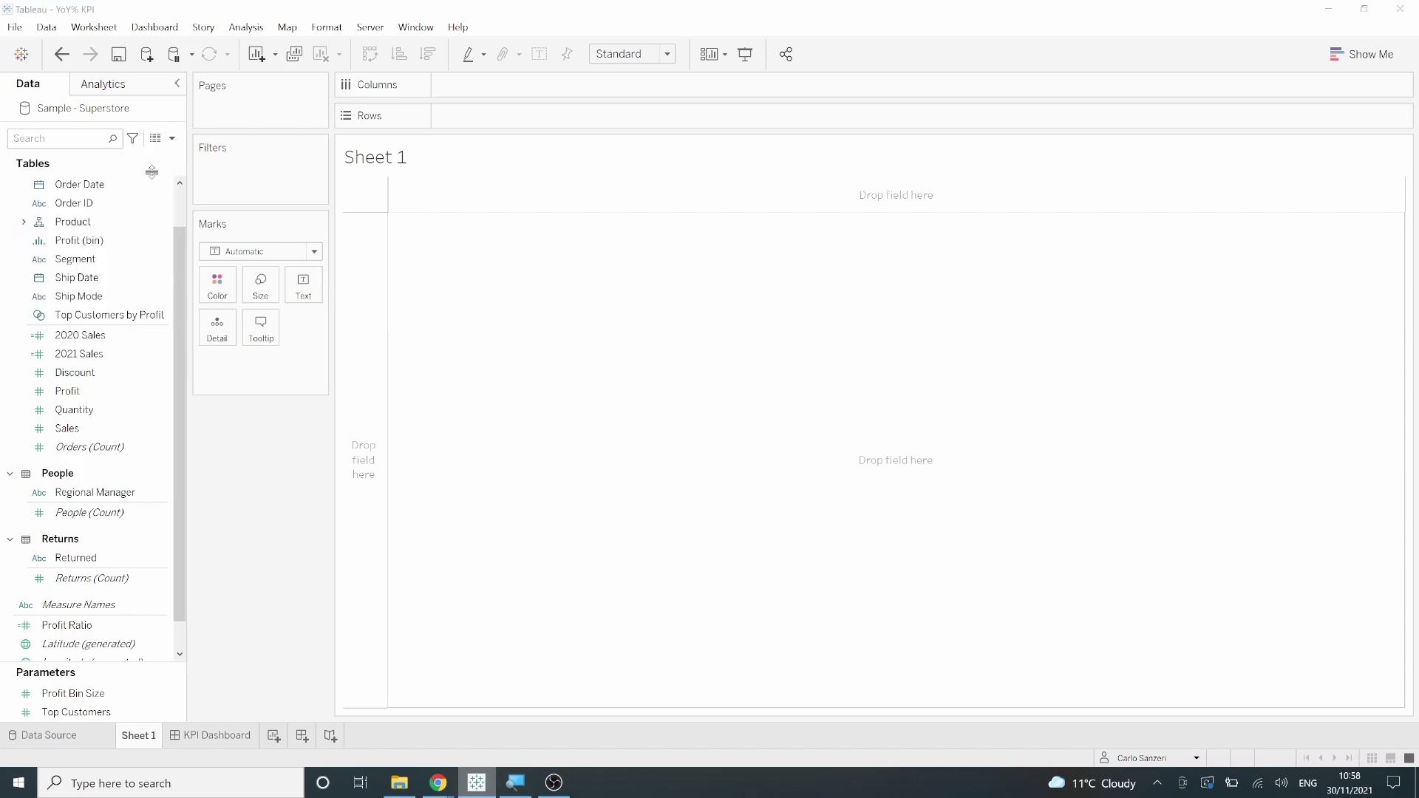
pyautogui.click(158, 184)
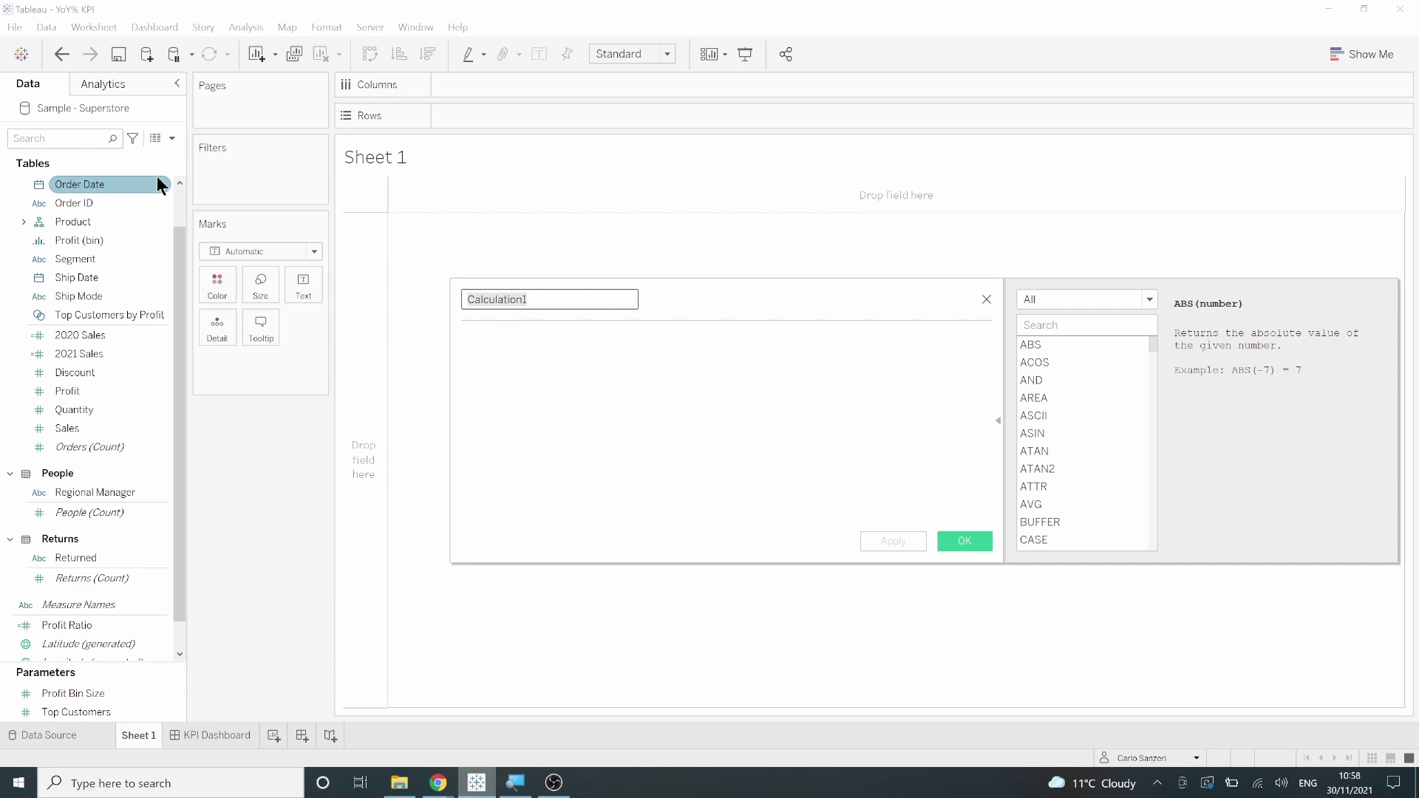
pyautogui.press('BackSpace')
pyautogui.write('Percent')
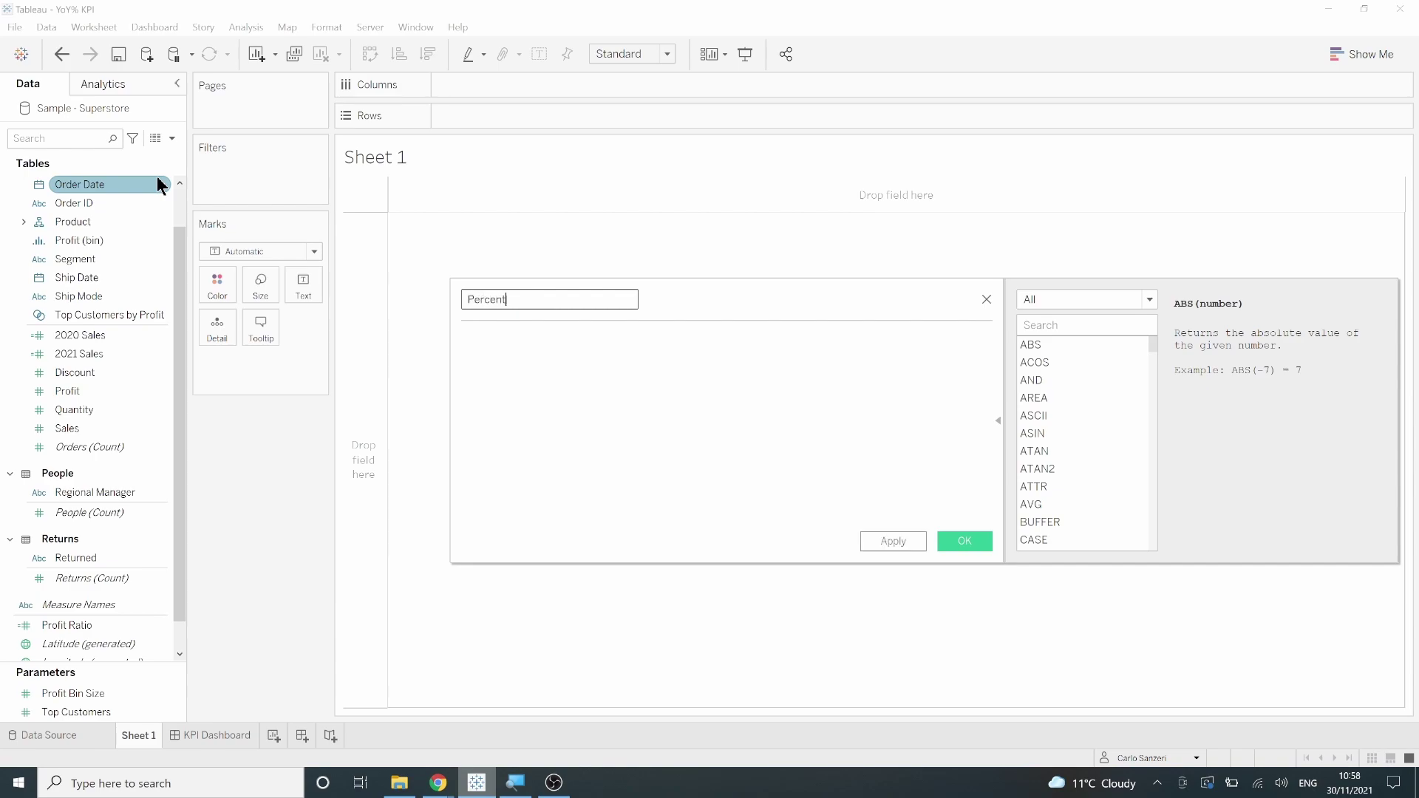
pyautogui.write('age Difference')
# Start the formula with SUM([2021 Sales]) followed by a minus sign
pyautogui.click(554, 355)
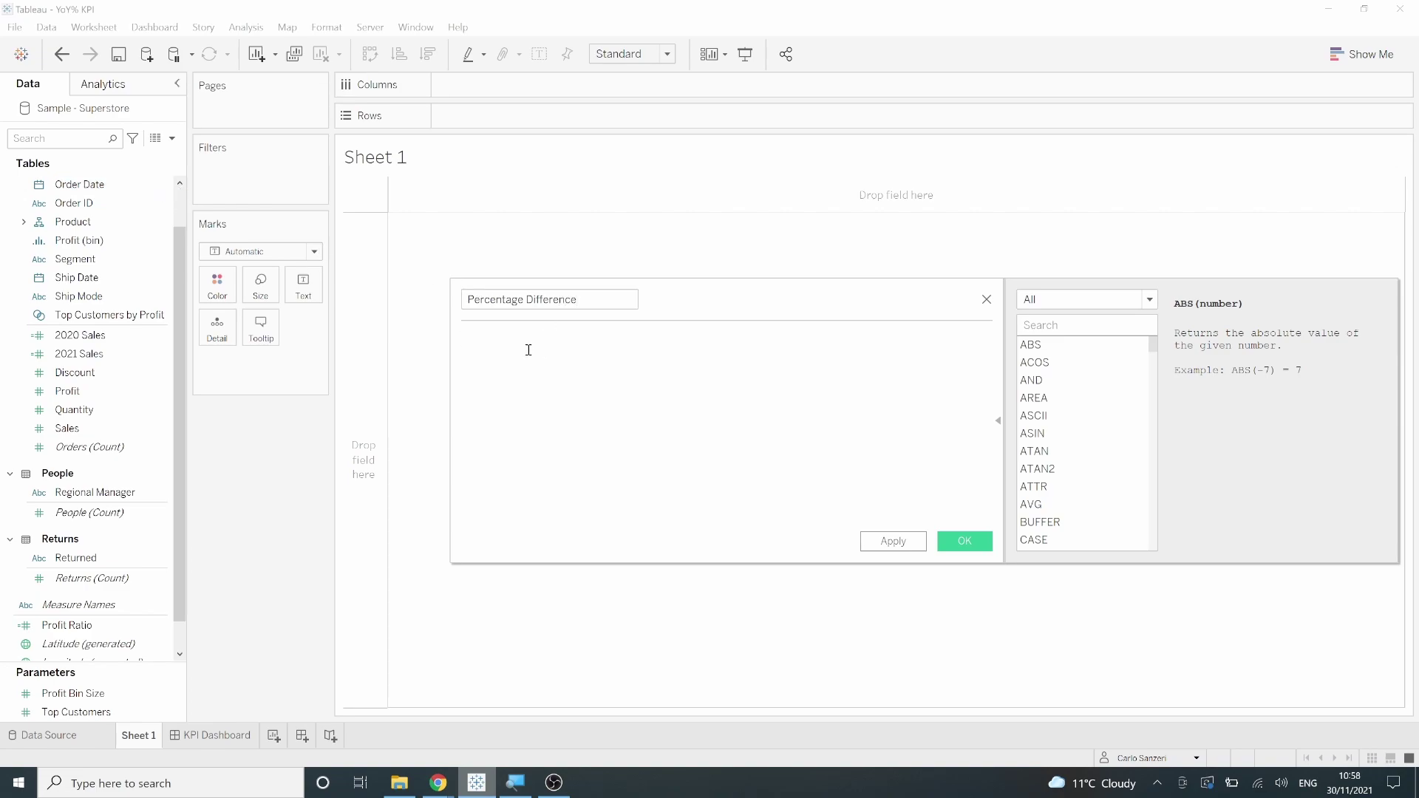
pyautogui.write('SUM')
pyautogui.press('Return')
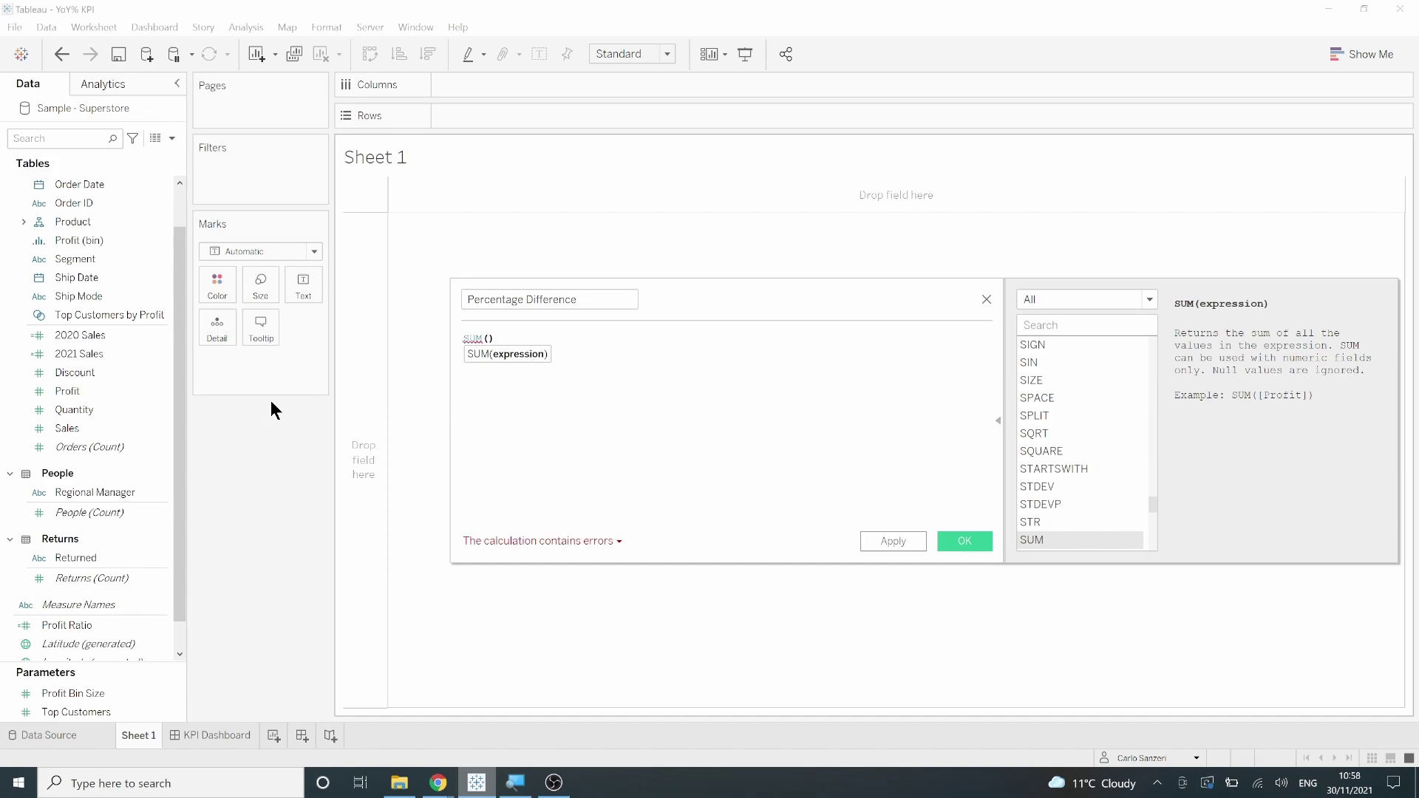
pyautogui.click(66, 354)
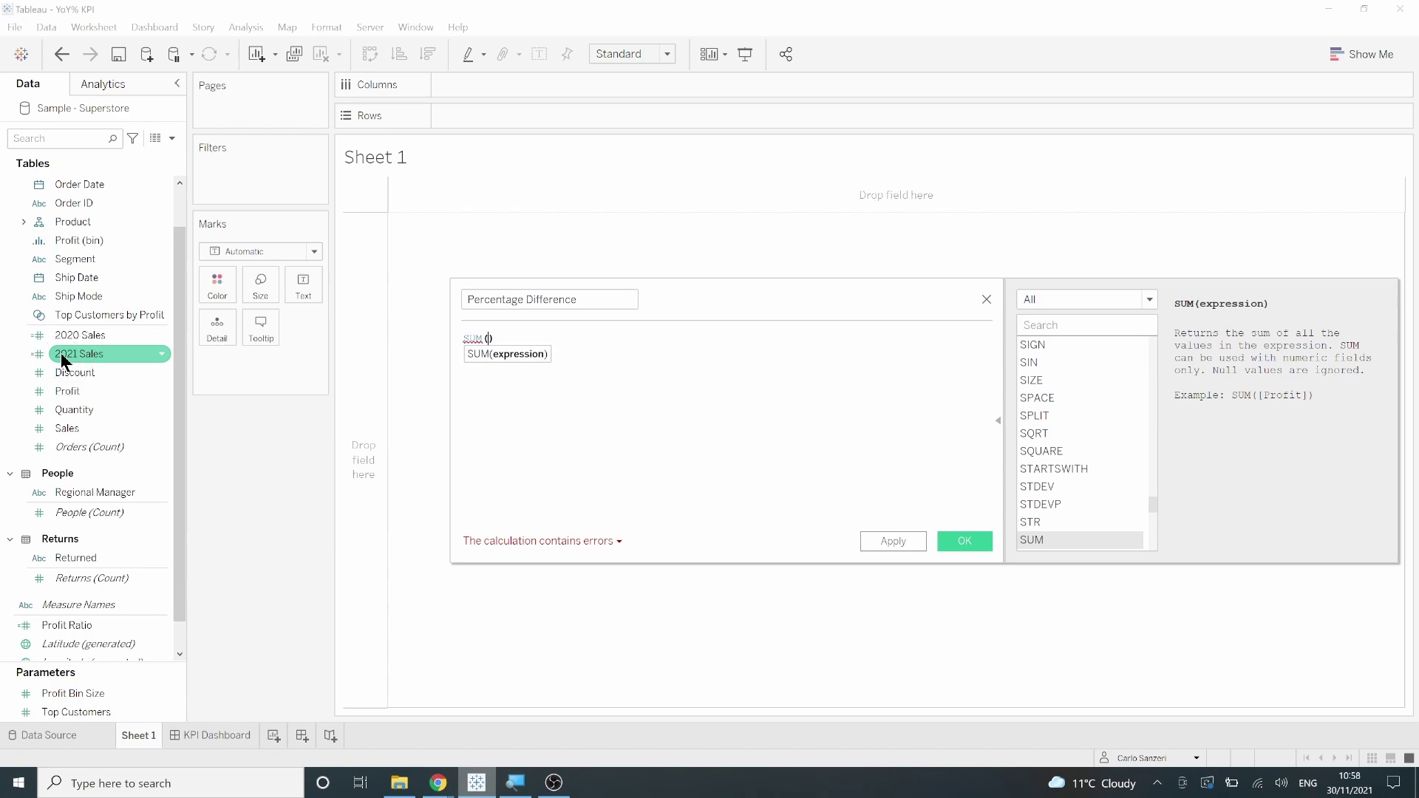
pyautogui.moveTo(63, 360); pyautogui.dragTo(490, 353)
pyautogui.click(588, 347)
pyautogui.press('Escape')
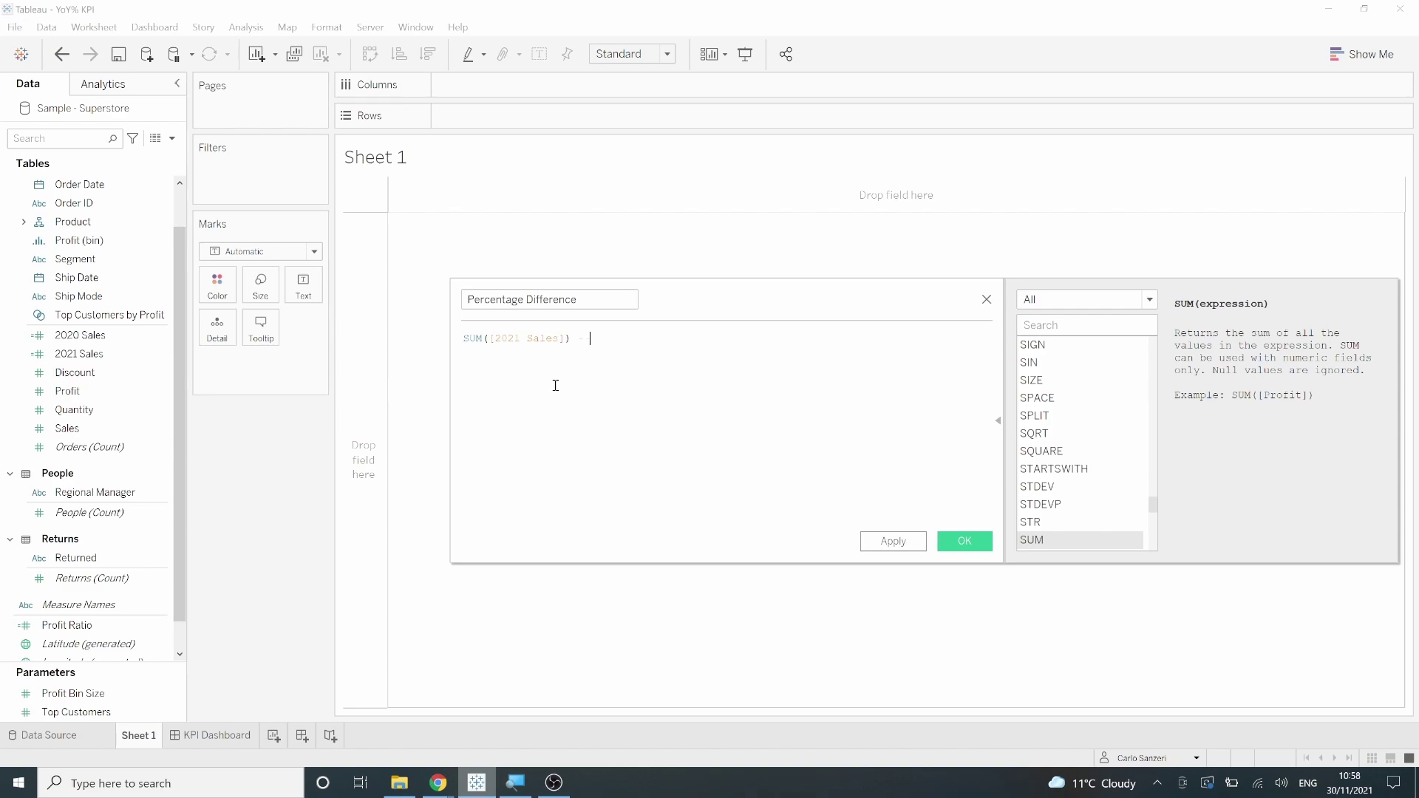
pyautogui.write('-')
# Continue the formula with SUM([2020 Sales])/SUM([2020 Sales])
pyautogui.moveTo(52, 332); pyautogui.dragTo(605, 358)
pyautogui.write('SUM()[2020 Sales')
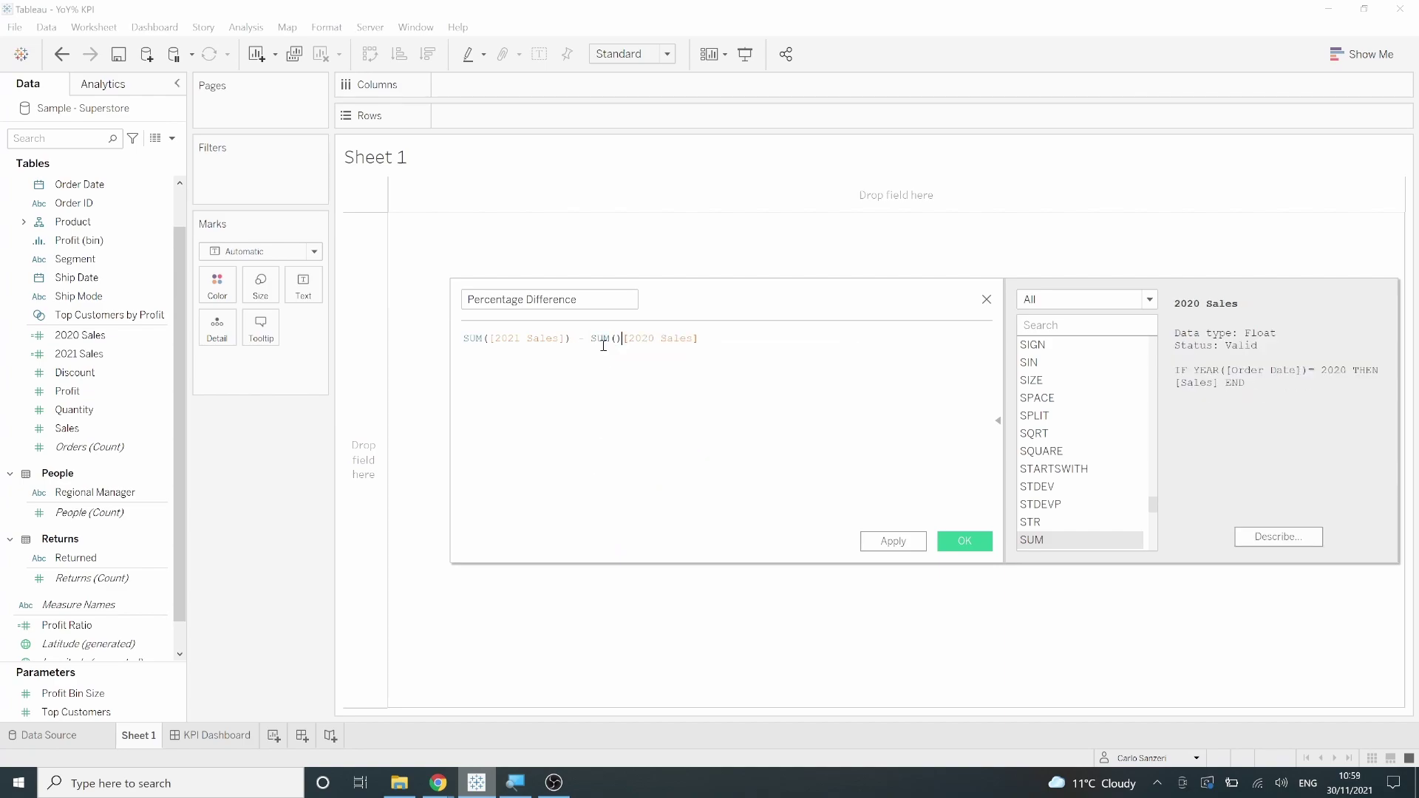
pyautogui.press('BackSpace')
pyautogui.press('Right')
pyautogui.press('Right')
pyautogui.press('Right')
pyautogui.press('Right')
pyautogui.press('Right')
pyautogui.press('Right')
pyautogui.press('Right')
pyautogui.press('Right')
pyautogui.write(')/SUM')
pyautogui.press('Return')
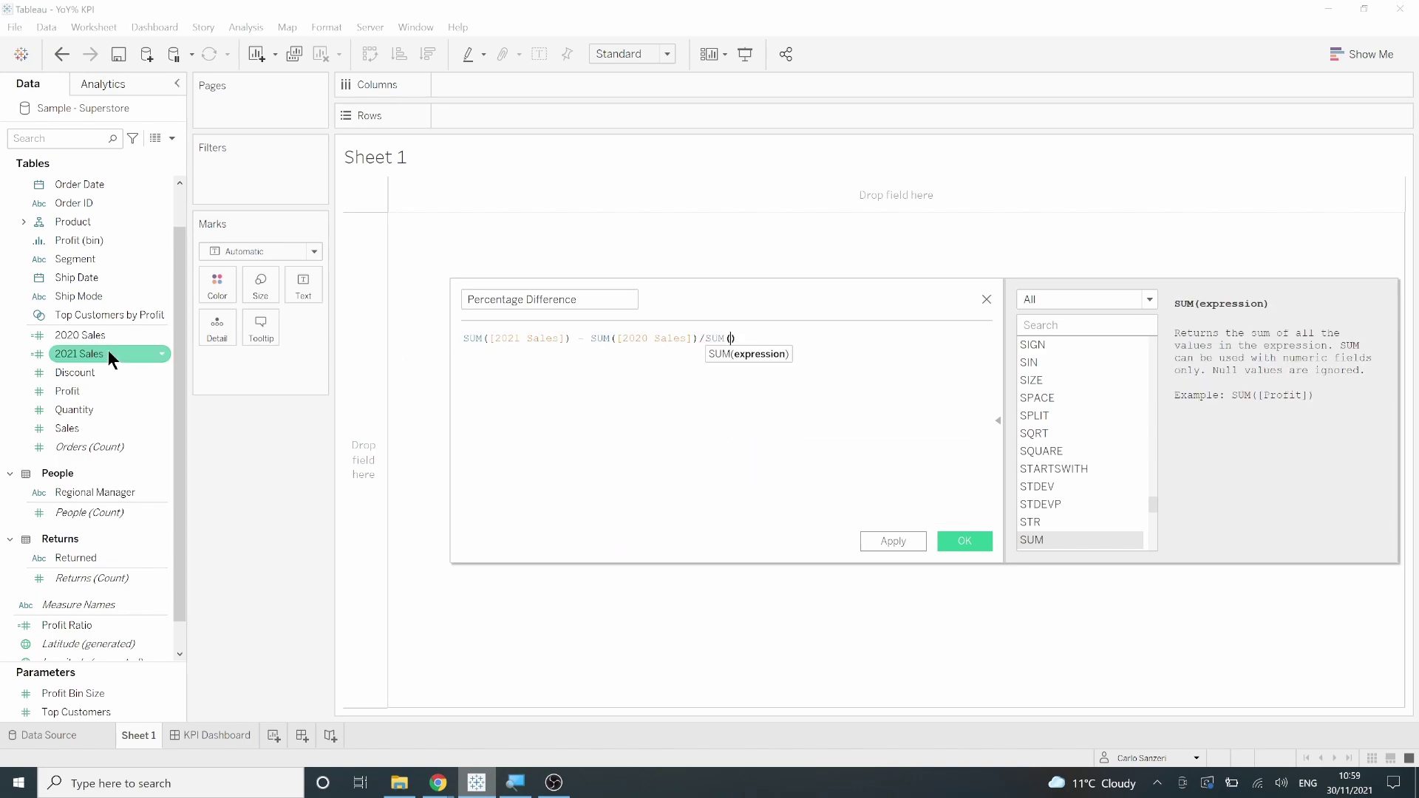
pyautogui.moveTo(106, 335); pyautogui.dragTo(734, 359)
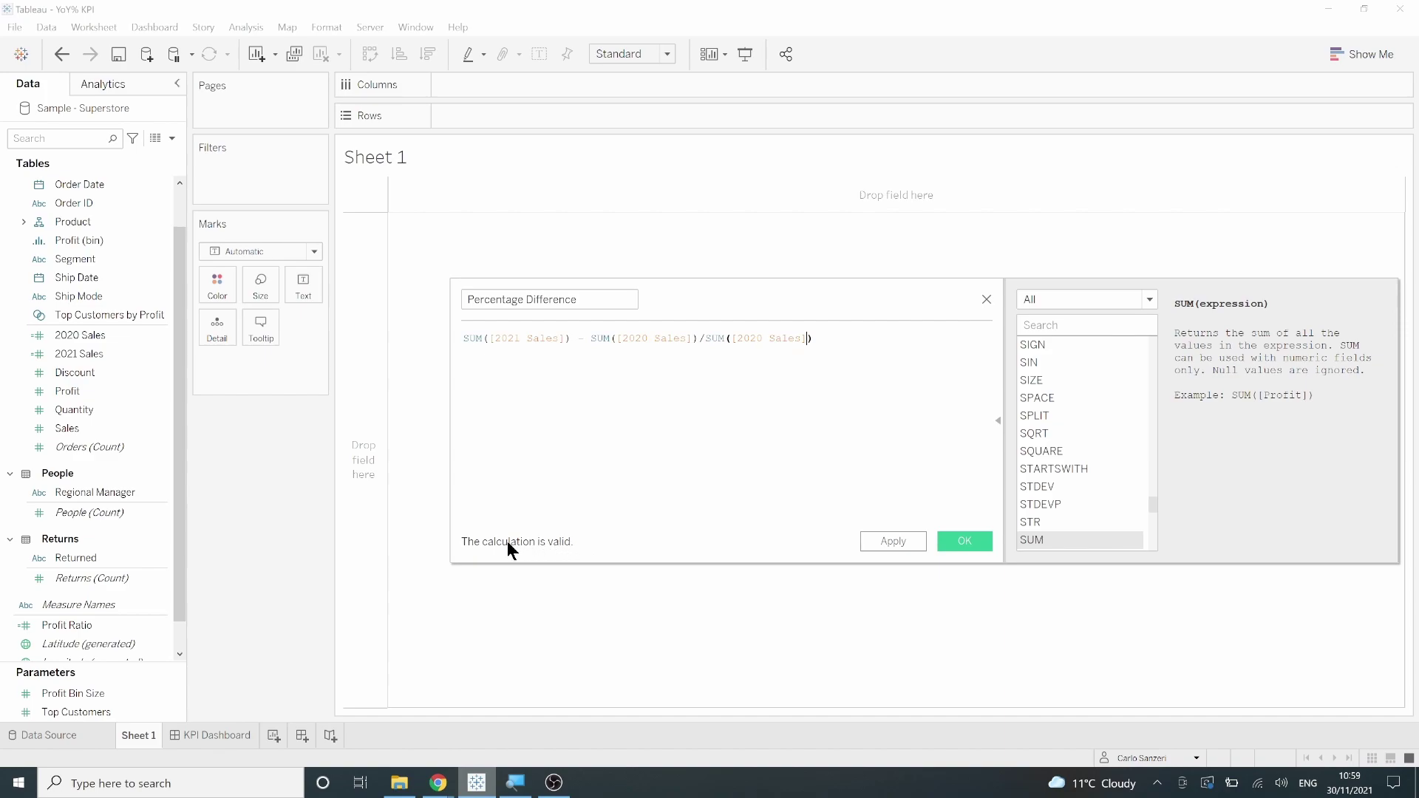
# Wrap the numerator in parentheses: (SUM([2021 Sales]) - SUM([2020 Sales]))
pyautogui.scroll(3, 525, 402)
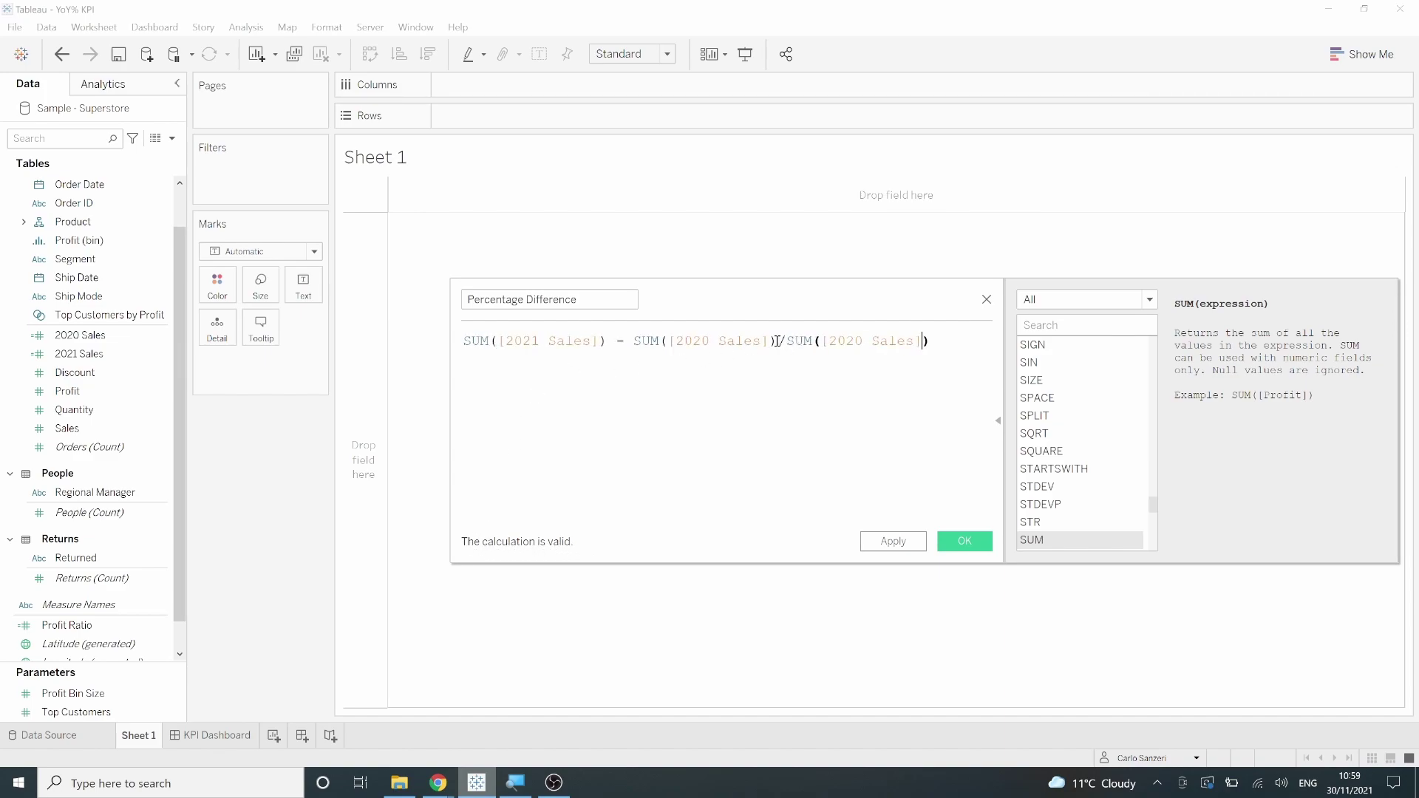
pyautogui.click(777, 341)
pyautogui.moveTo(463, 341); pyautogui.dragTo(780, 343)
pyautogui.click(780, 342)
pyautogui.write(')')
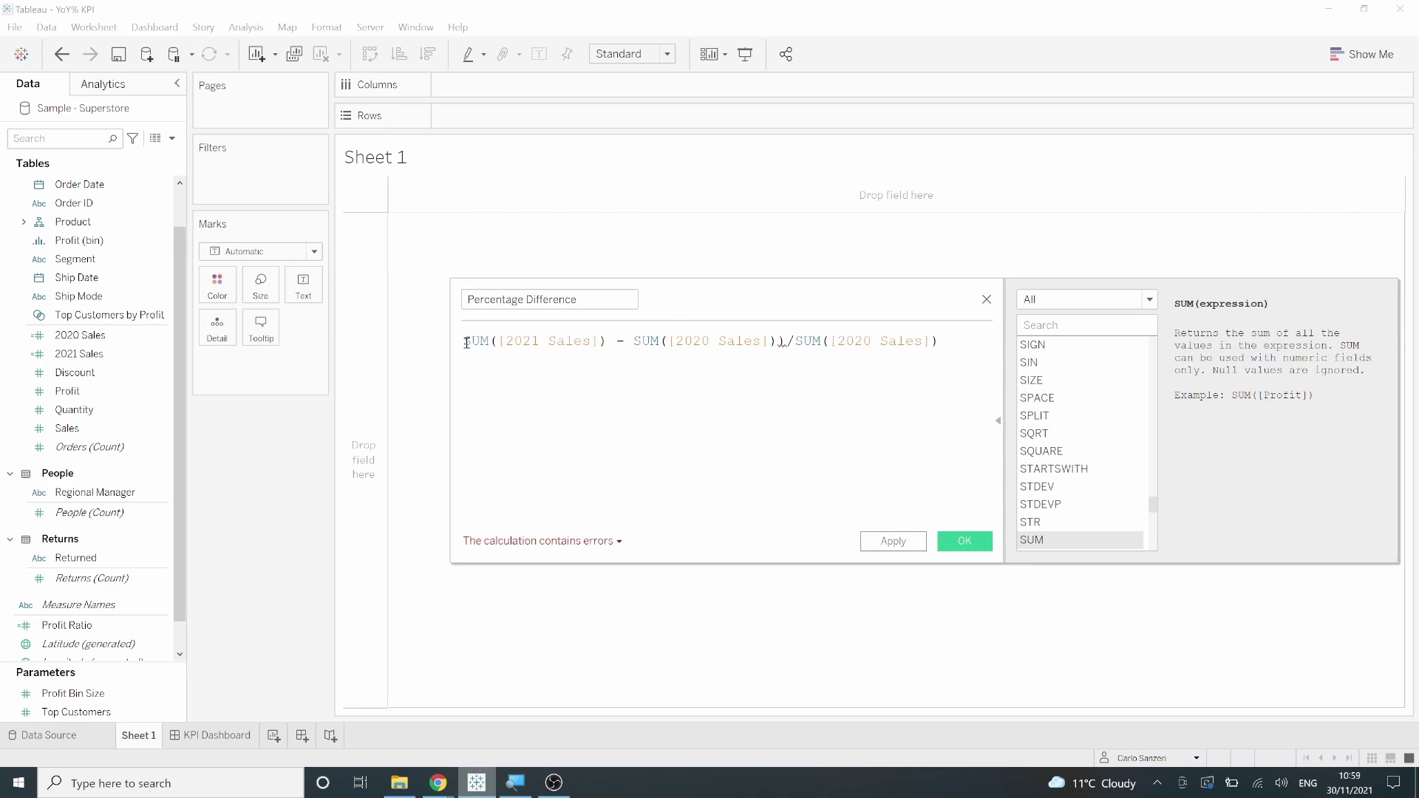
pyautogui.write('(')
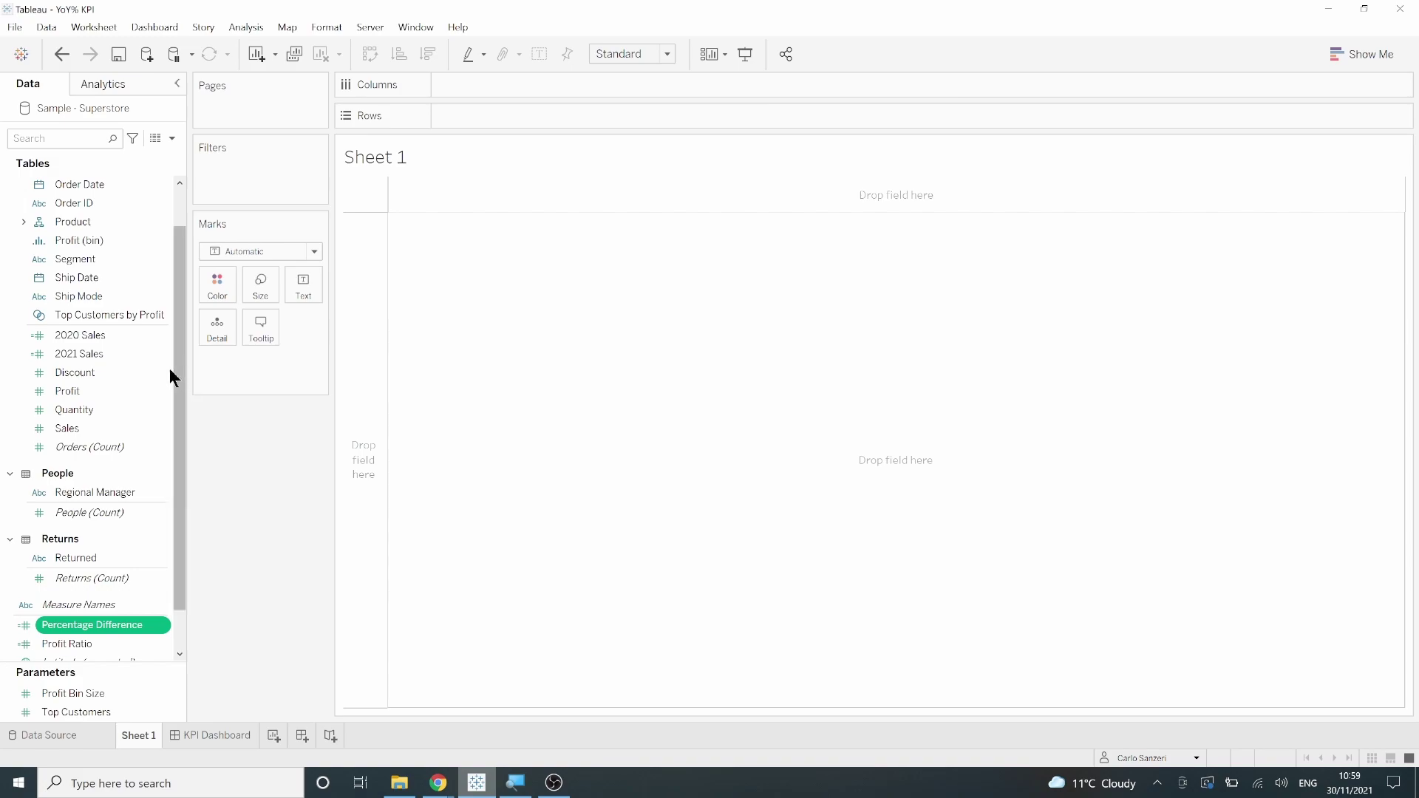
# Put 2021 Sales, 2020 Sales and Percentage Difference on Text, showing 733,215, 609,206 and 0.2036
pyautogui.click(111, 353)
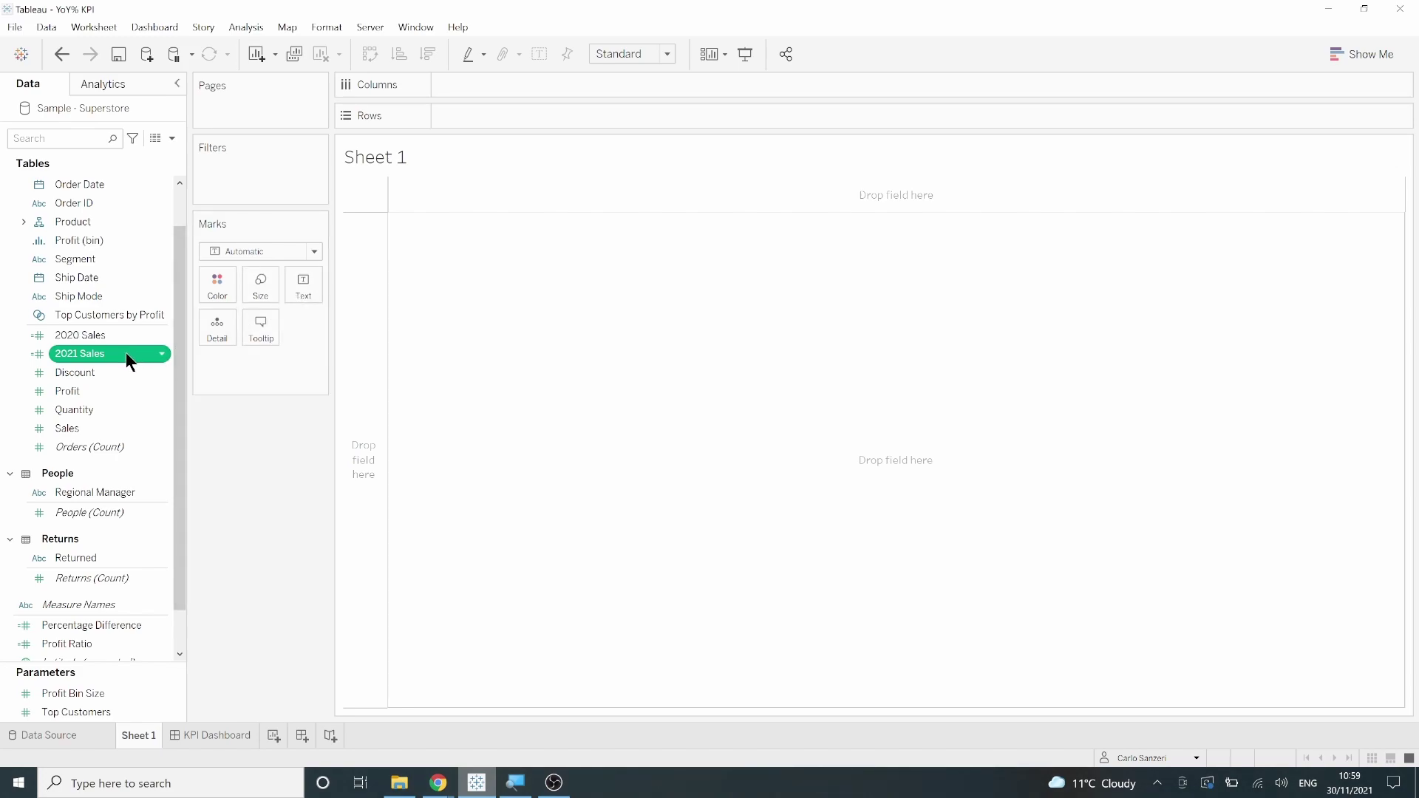
pyautogui.moveTo(126, 352); pyautogui.dragTo(304, 295)
pyautogui.click(106, 339)
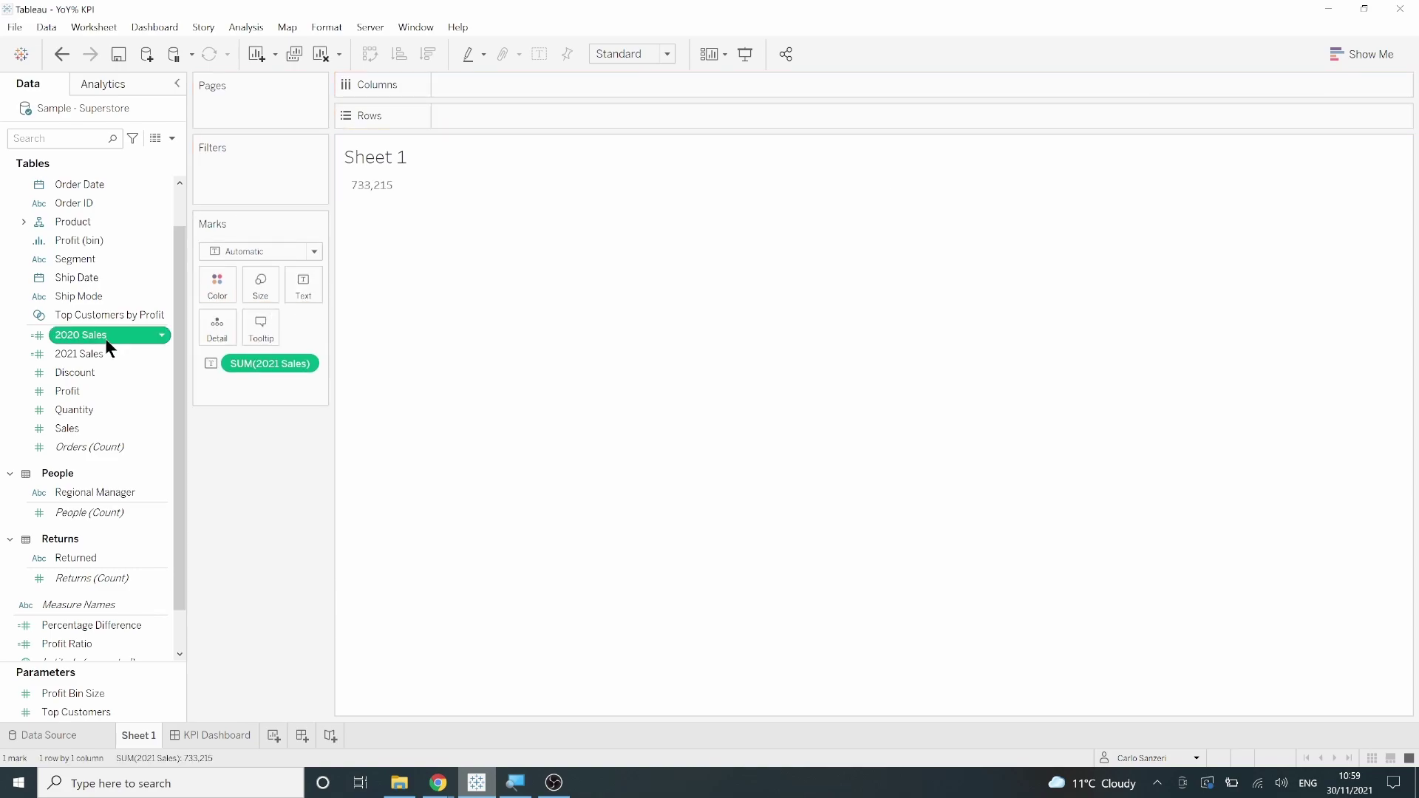
pyautogui.moveTo(106, 340); pyautogui.dragTo(303, 288)
pyautogui.click(95, 624)
pyautogui.moveTo(95, 623); pyautogui.dragTo(313, 295)
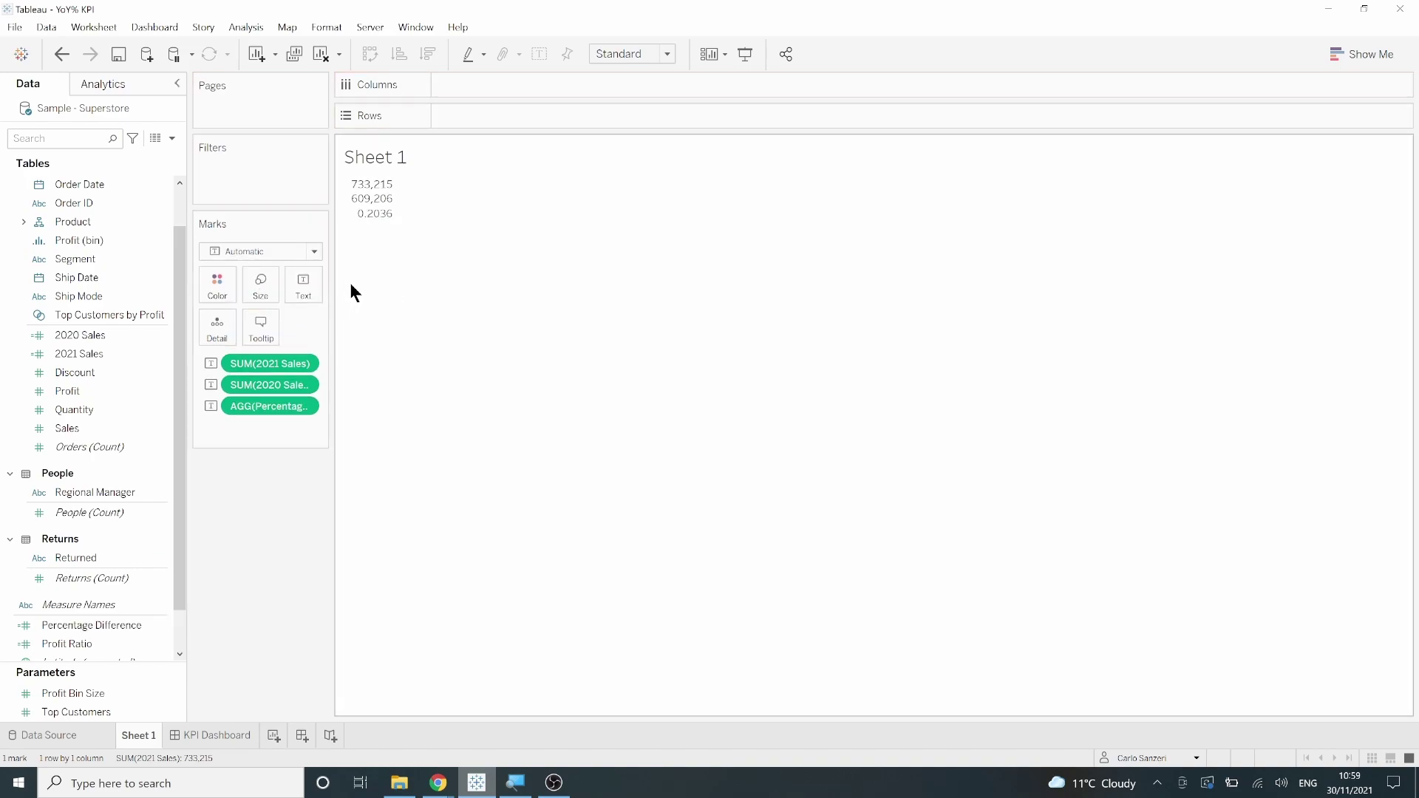
pyautogui.moveTo(363, 201)
# Give 2020 and 2021 Sales a custom pound currency format with 0 decimals (£733,215, £609,206)
pyautogui.click(77, 337)
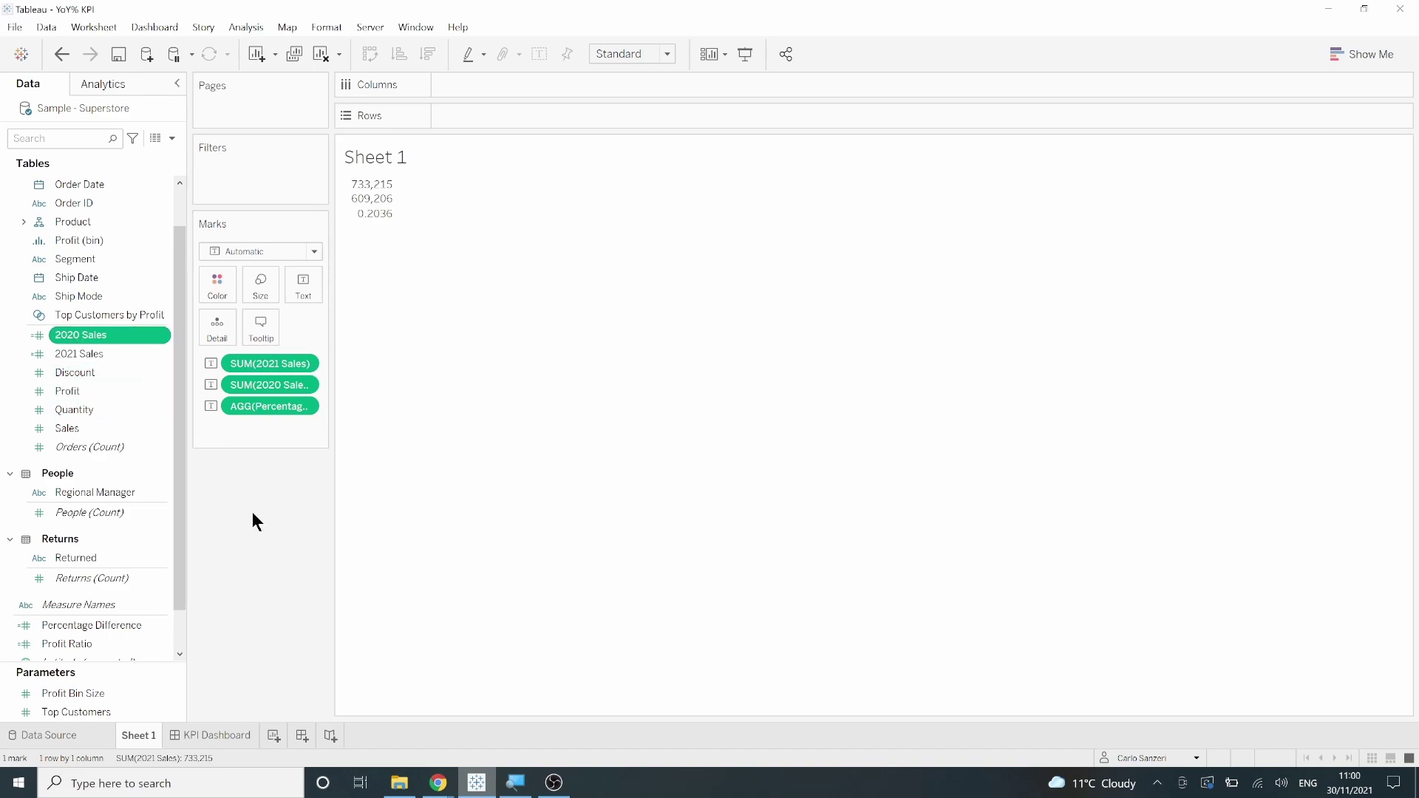
pyautogui.keyDown('ctrl'); pyautogui.click(104, 355); pyautogui.keyUp('ctrl')
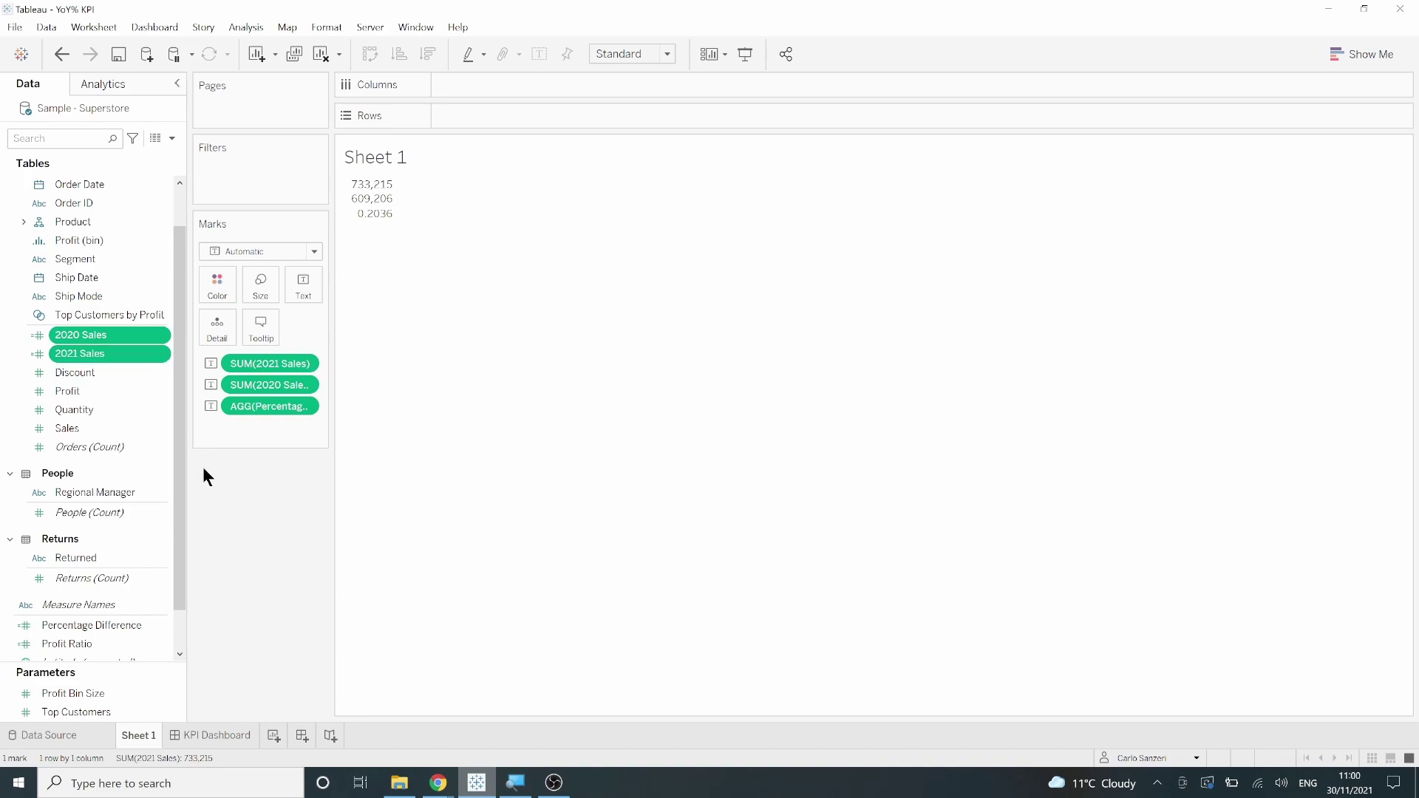
pyautogui.rightClick(95, 352)
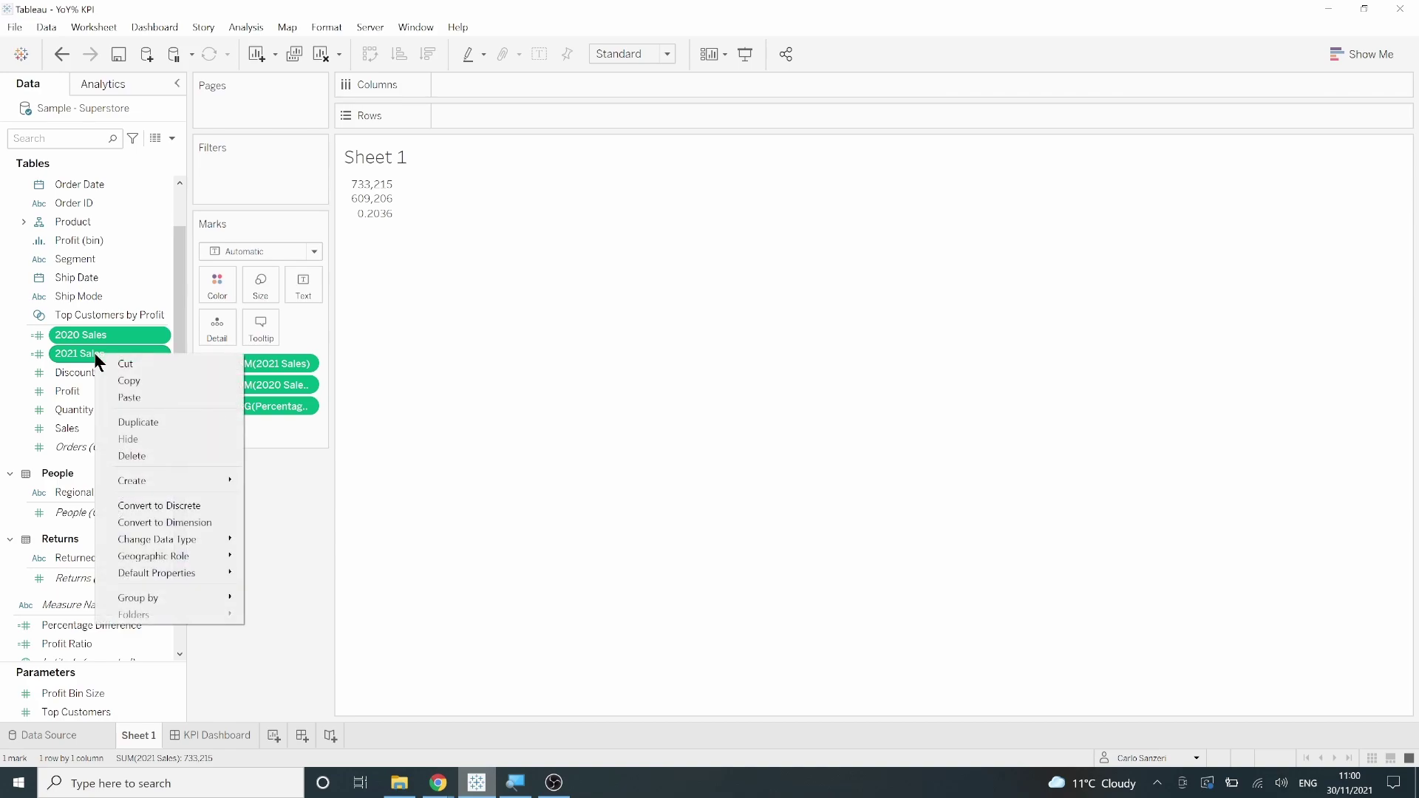
pyautogui.moveTo(176, 574)
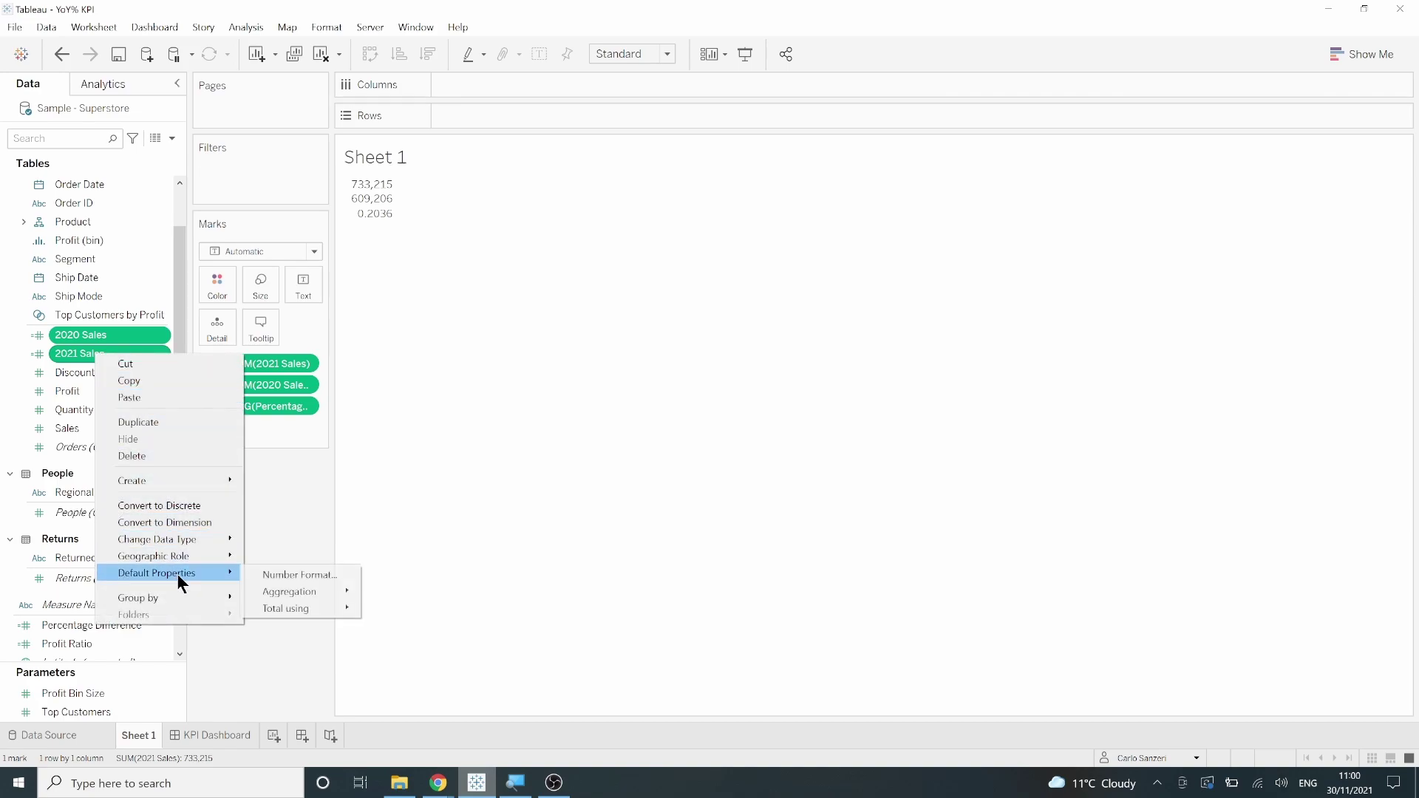
pyautogui.click(264, 574)
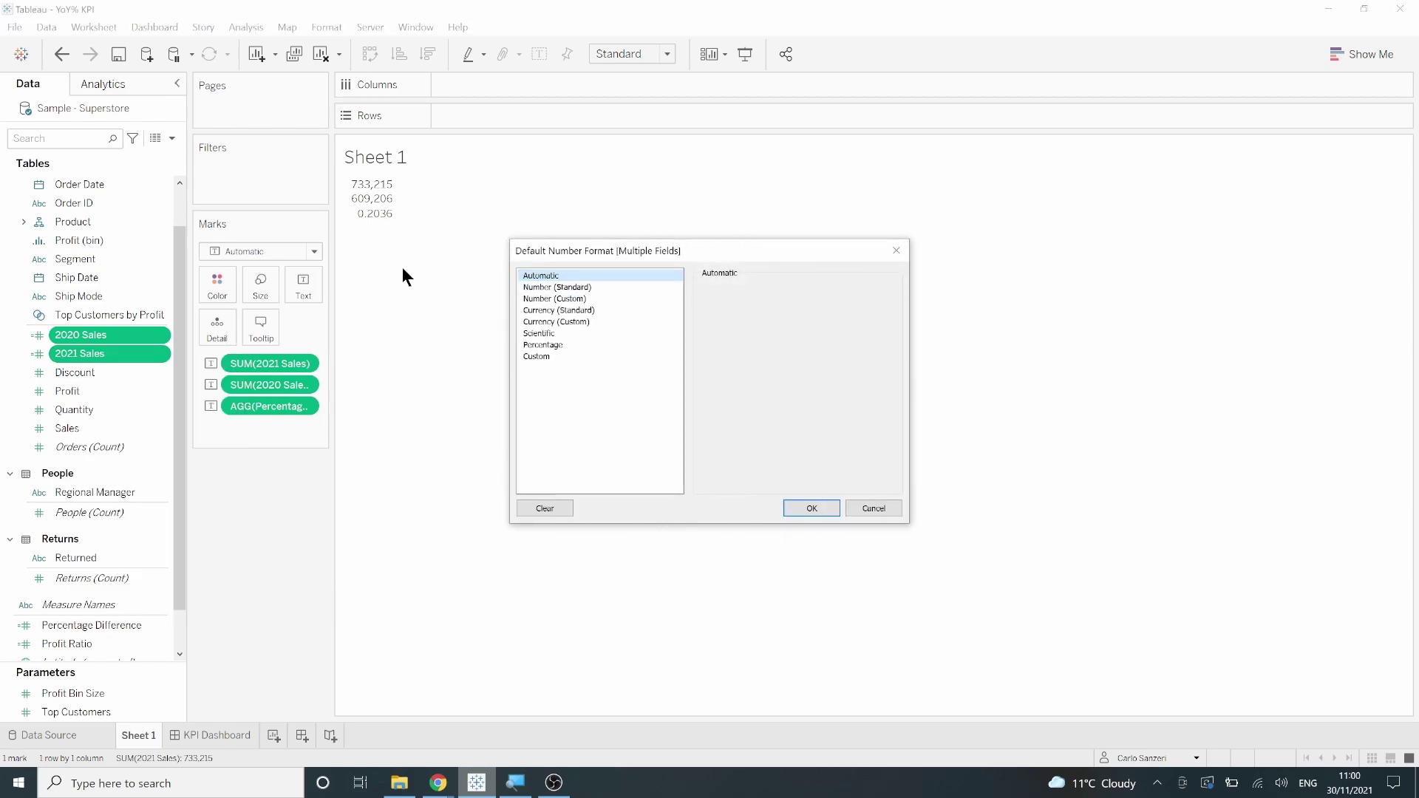
pyautogui.click(541, 322)
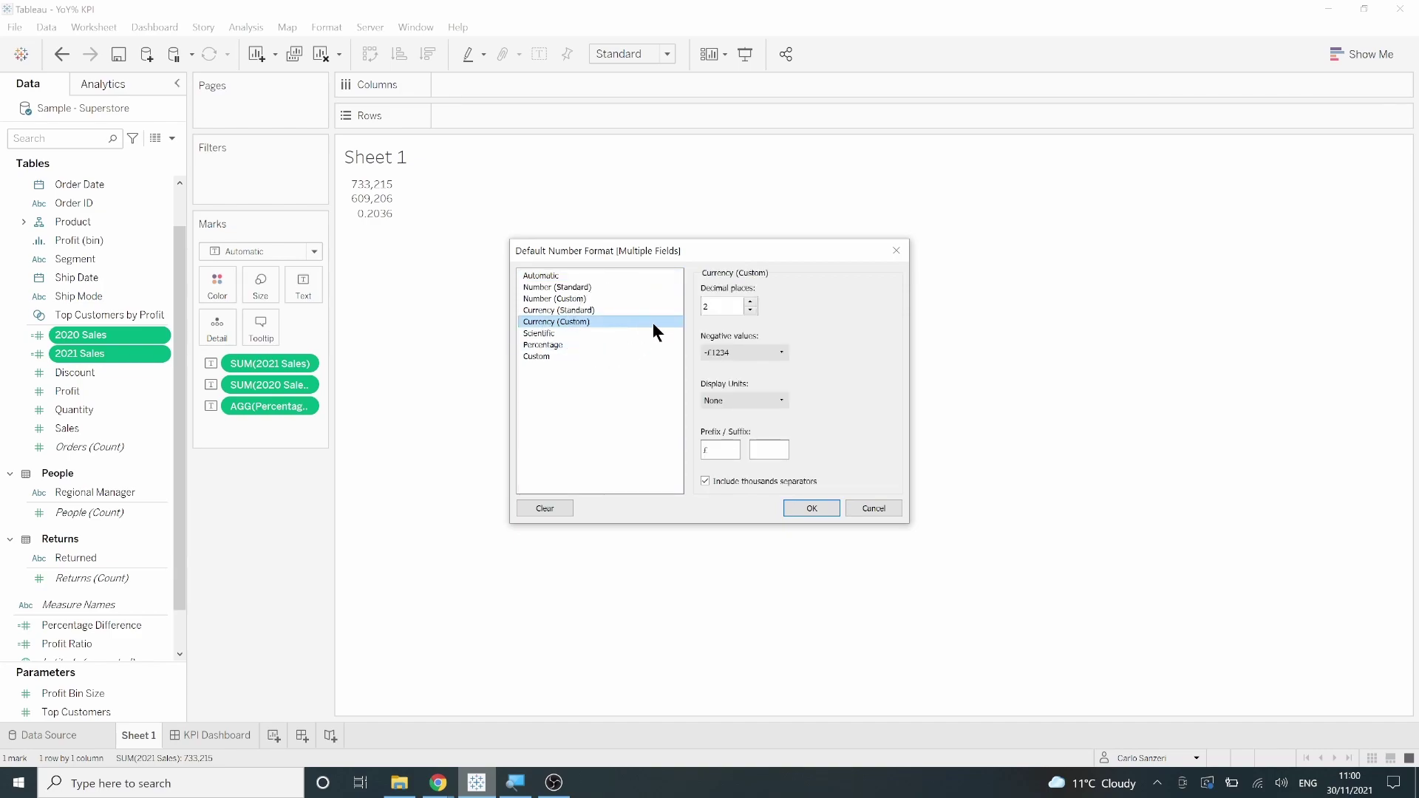
pyautogui.click(751, 310)
pyautogui.click(750, 311)
pyautogui.click(810, 509)
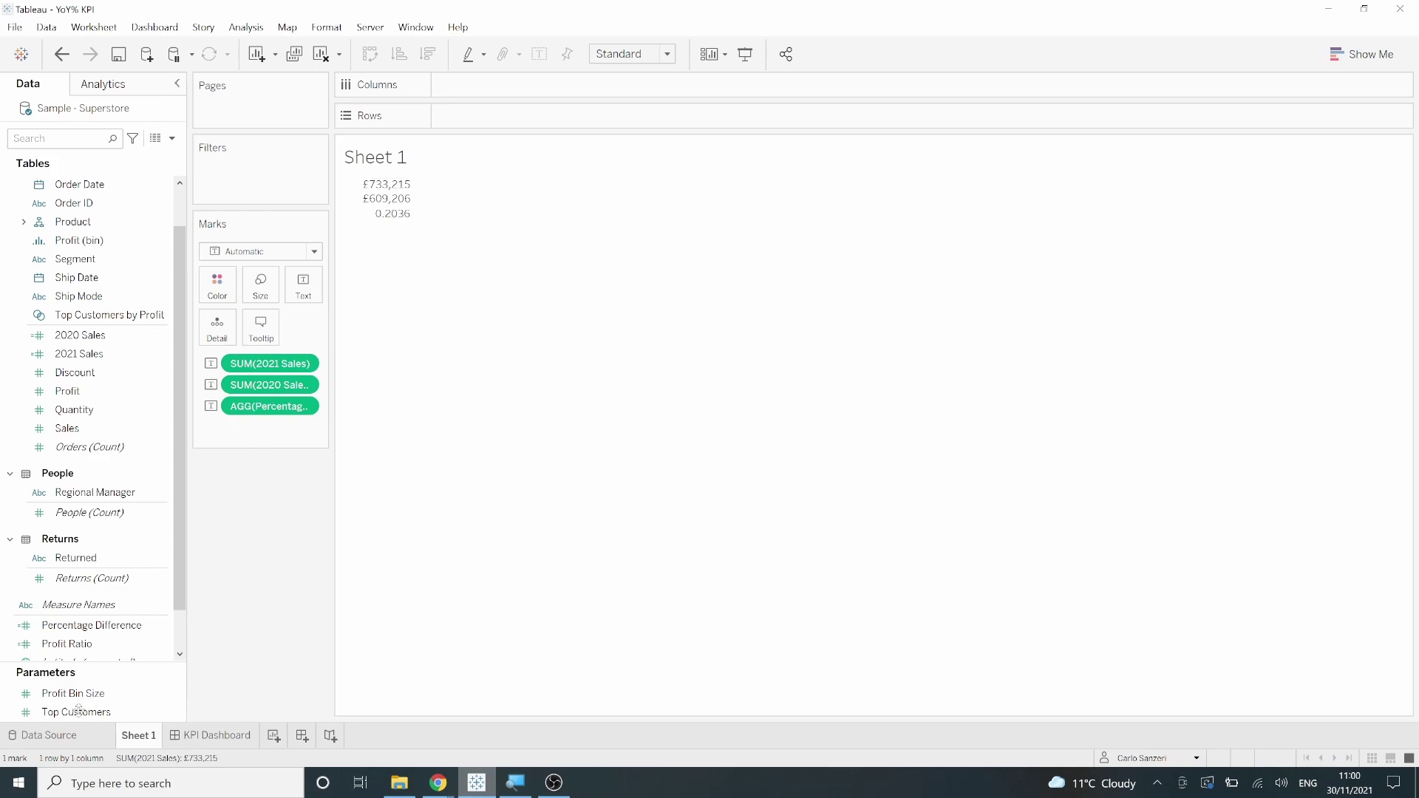
pyautogui.scroll(-2, 75, 607)
# Set Percentage Difference's default format to Percentage with 0 decimals, displaying 20%
pyautogui.rightClick(84, 572)
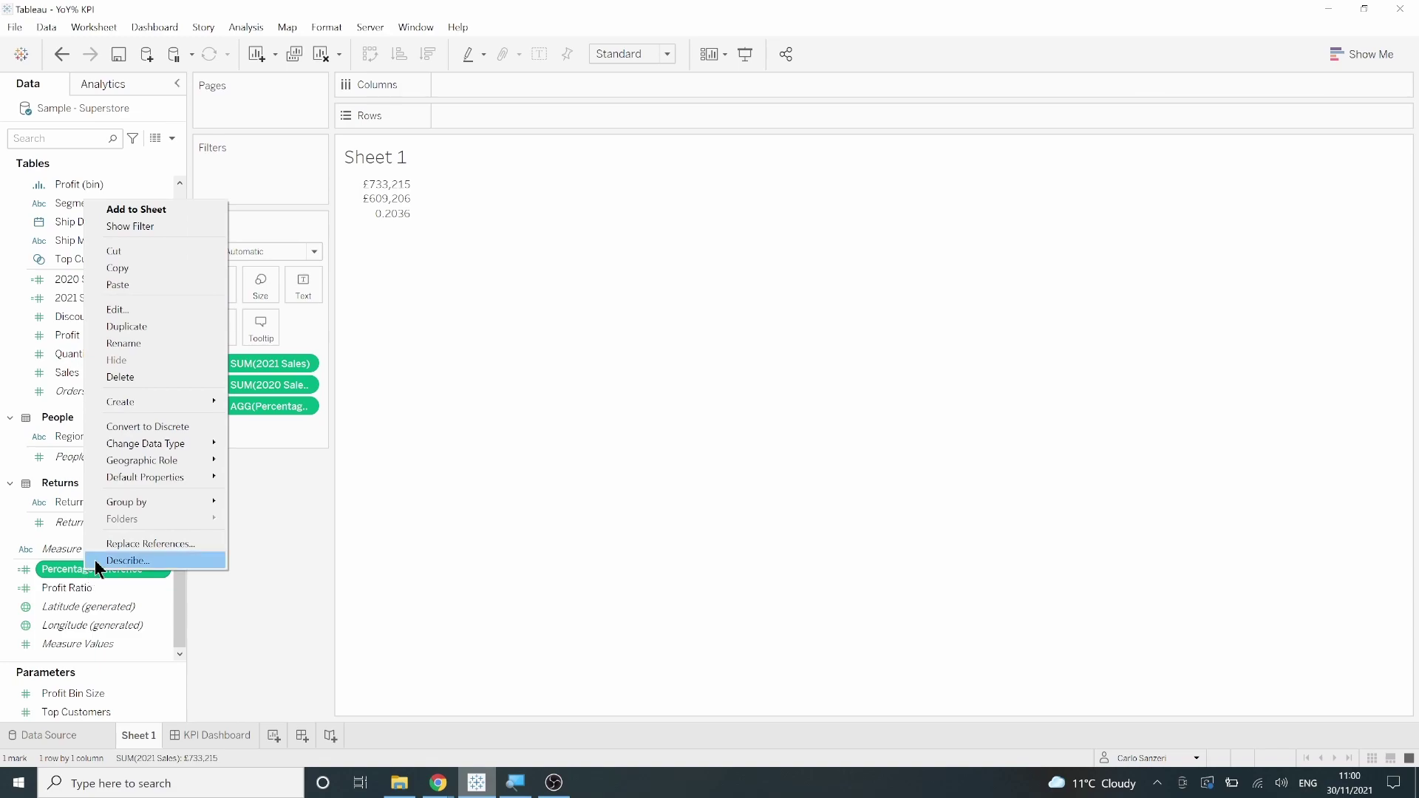
pyautogui.moveTo(164, 485)
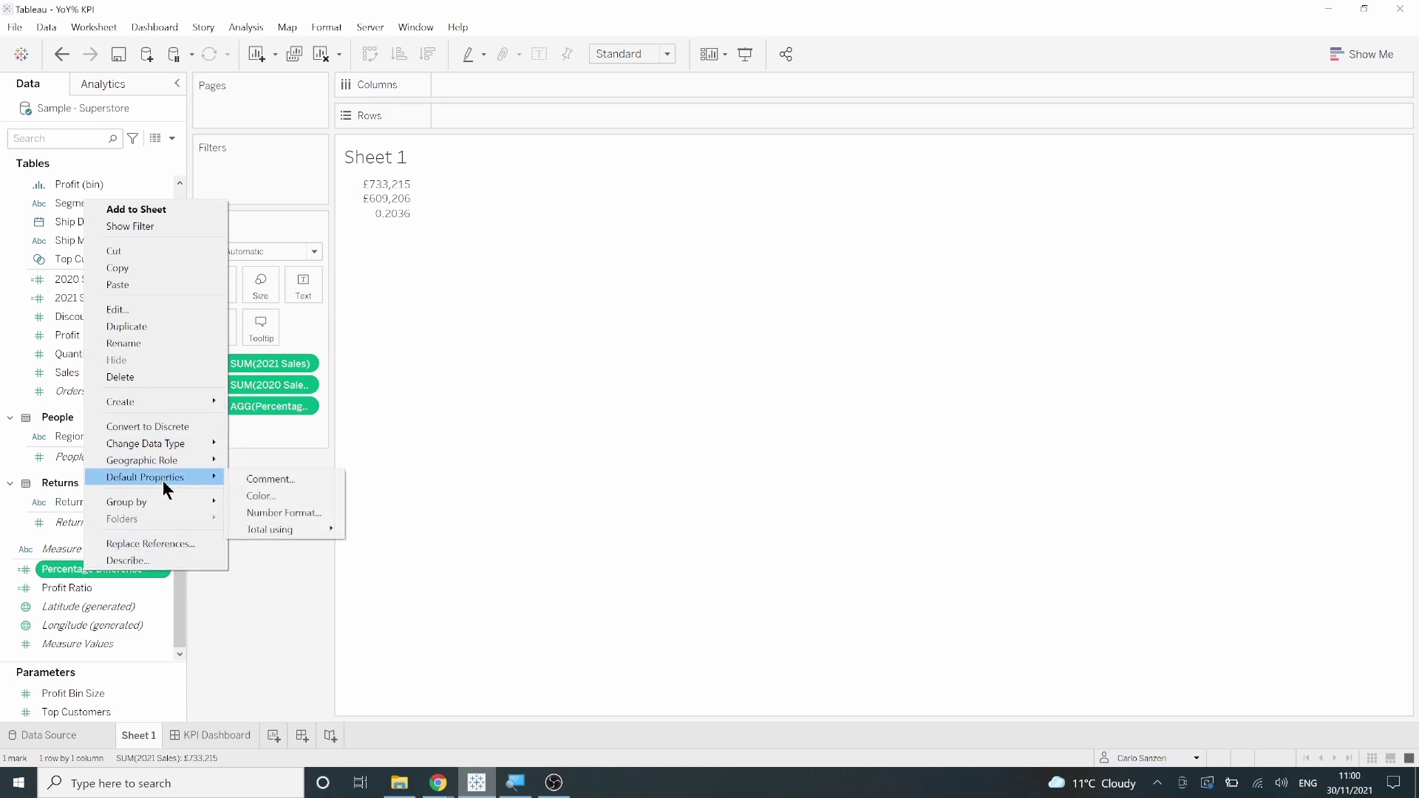
pyautogui.click(266, 513)
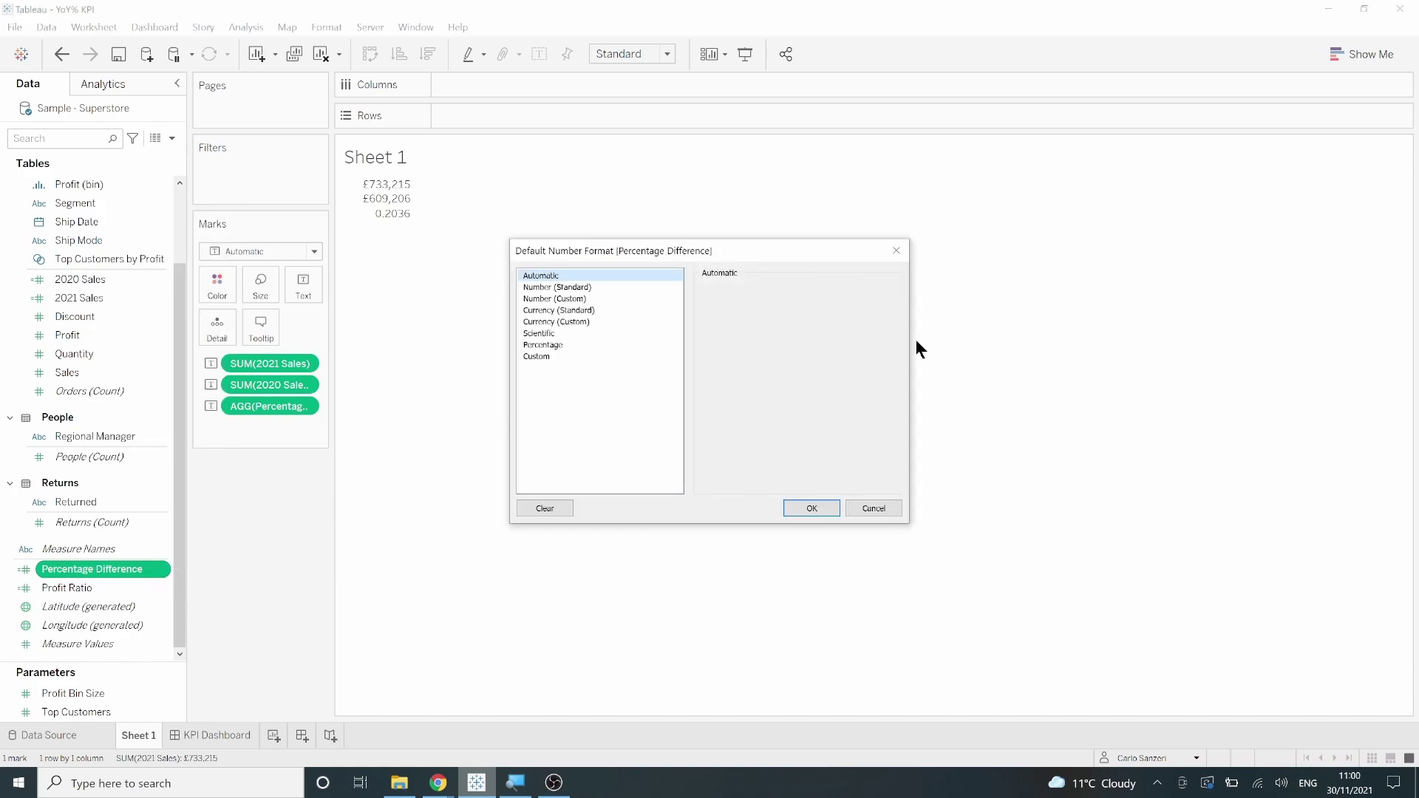
pyautogui.click(542, 344)
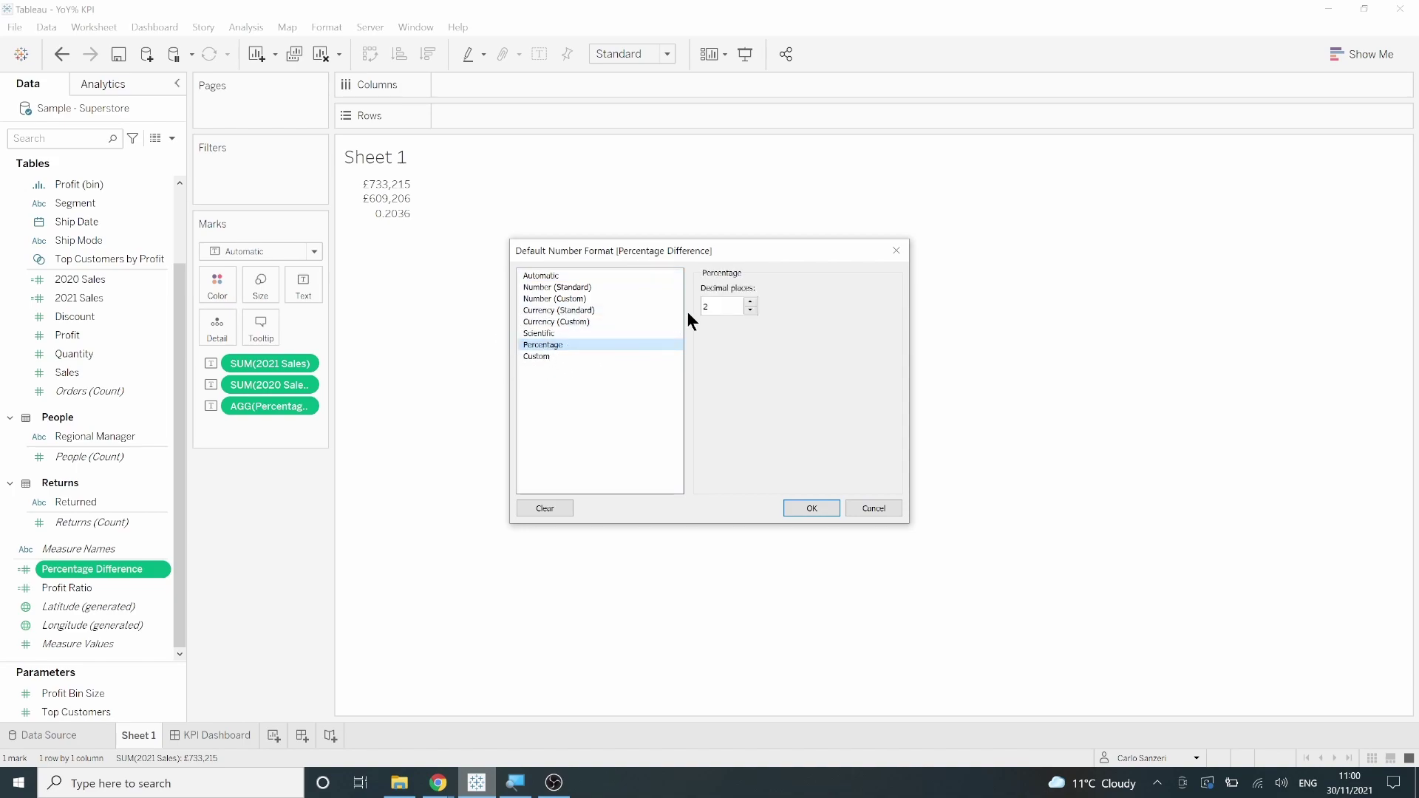
pyautogui.click(750, 310)
pyautogui.click(811, 509)
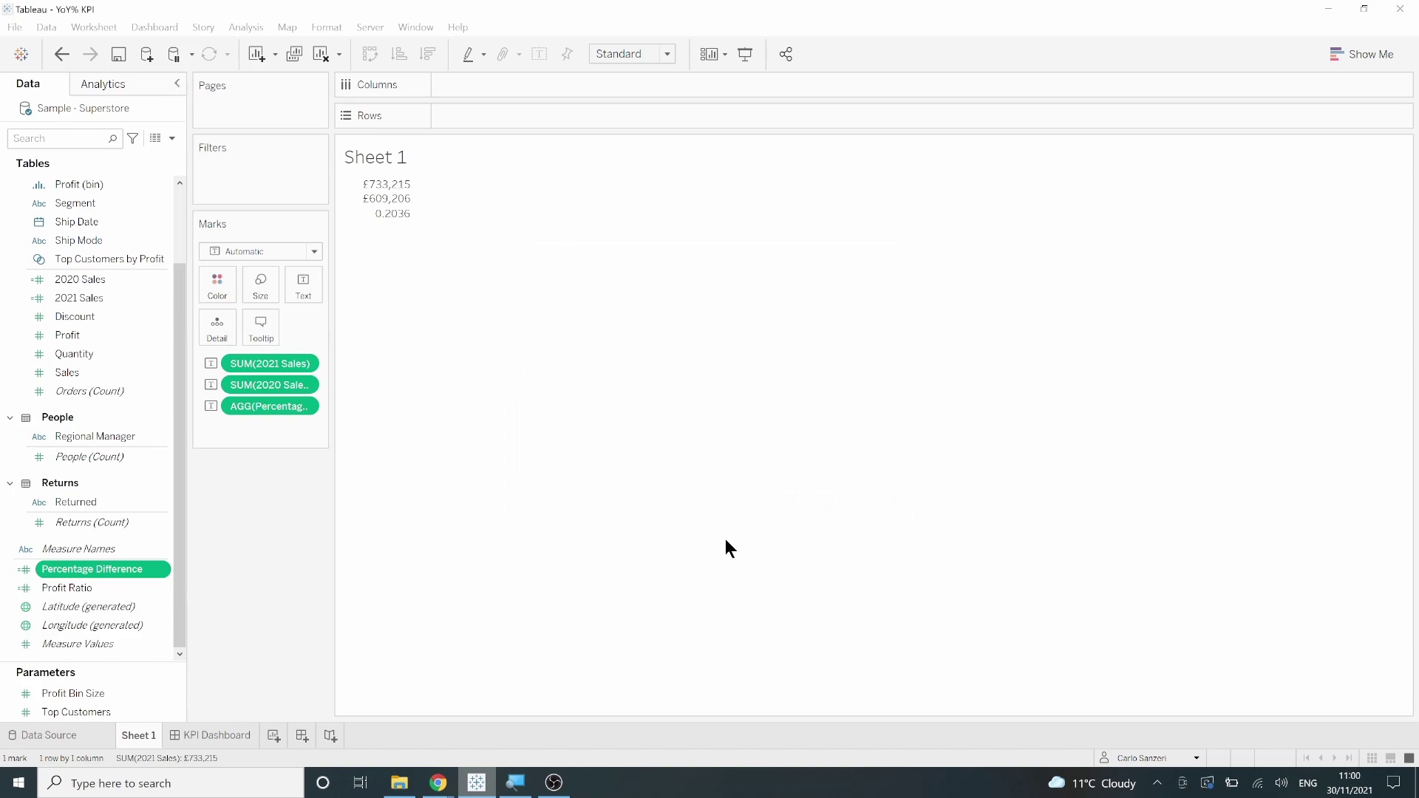
pyautogui.moveTo(403, 223)
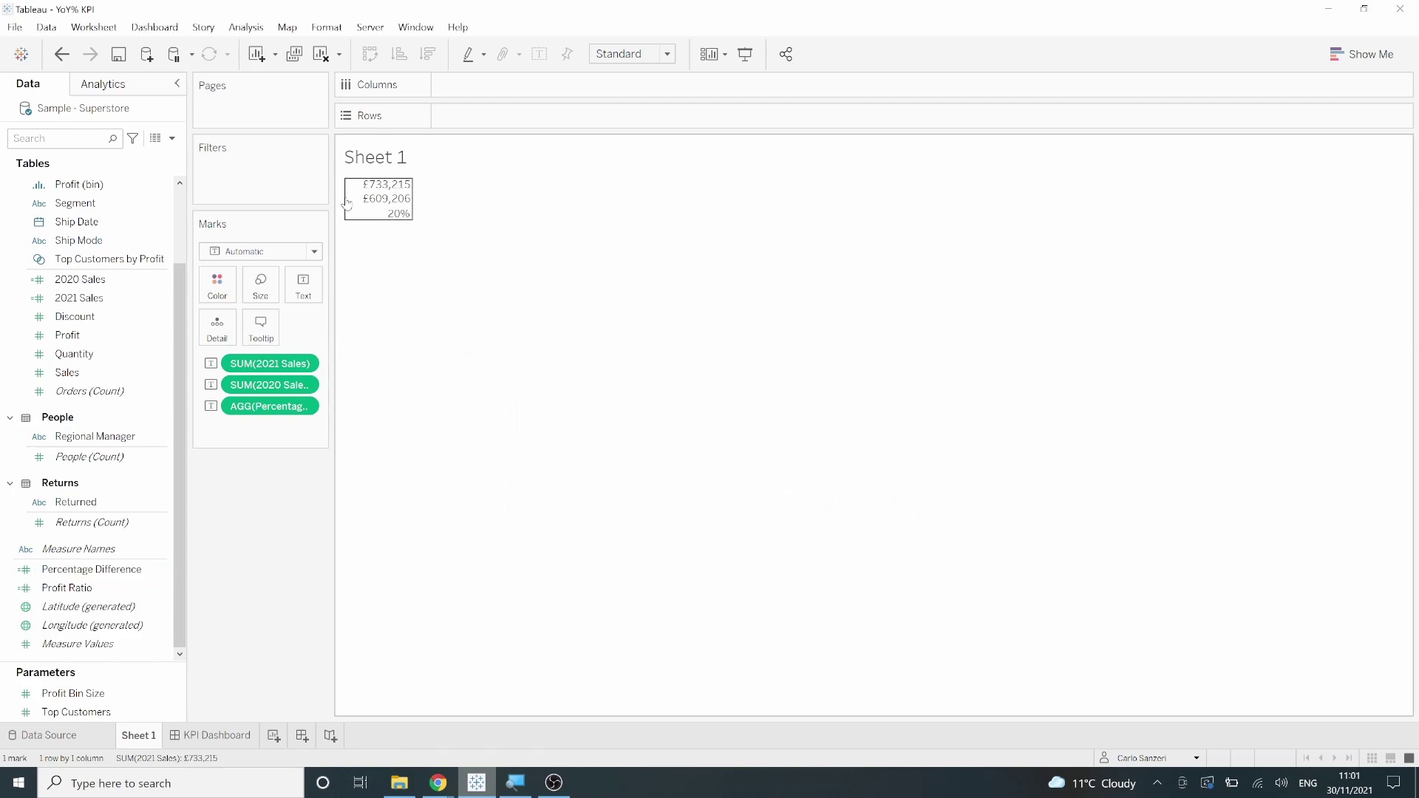
# In the label editor, remove the blank line above SUM(2020 Sales)
pyautogui.click(312, 296)
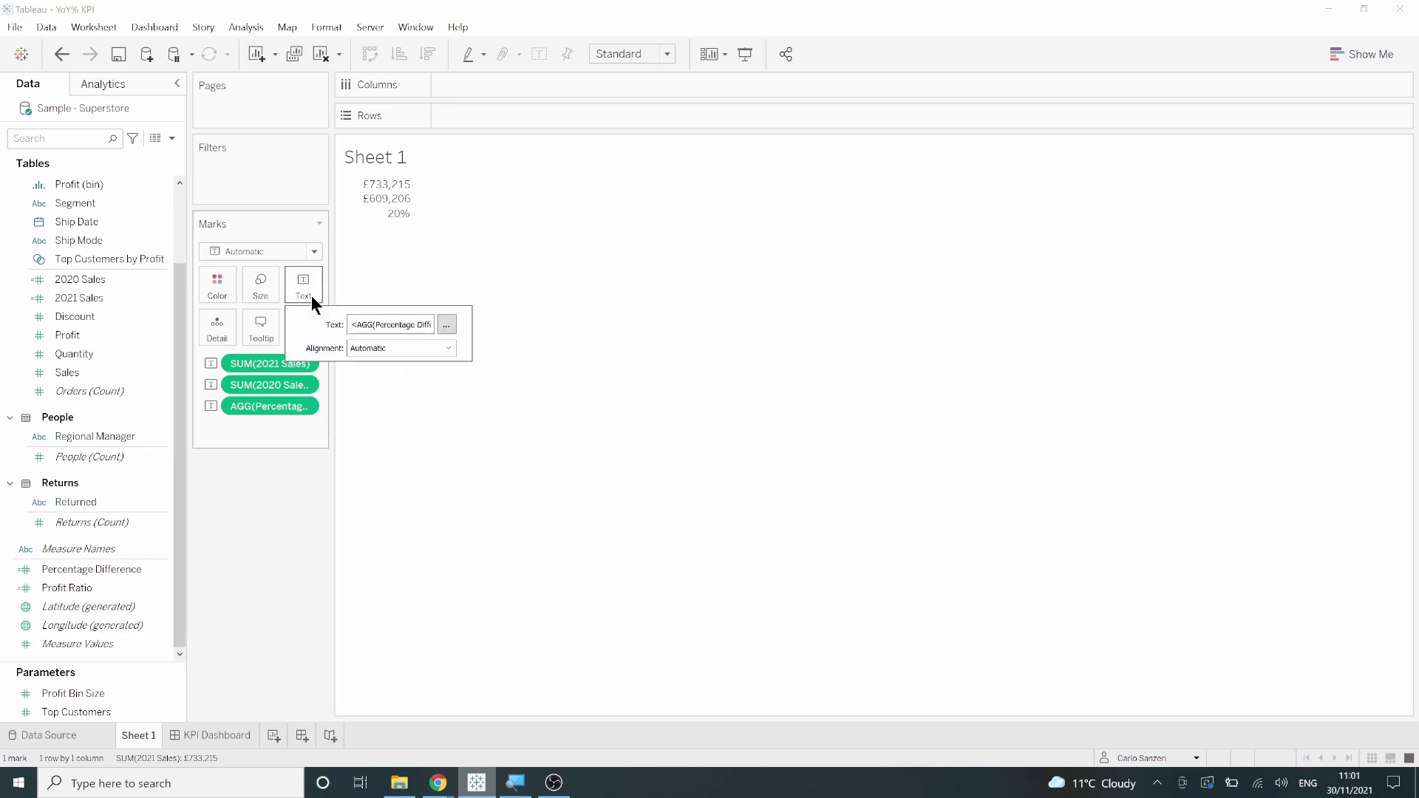
pyautogui.click(447, 332)
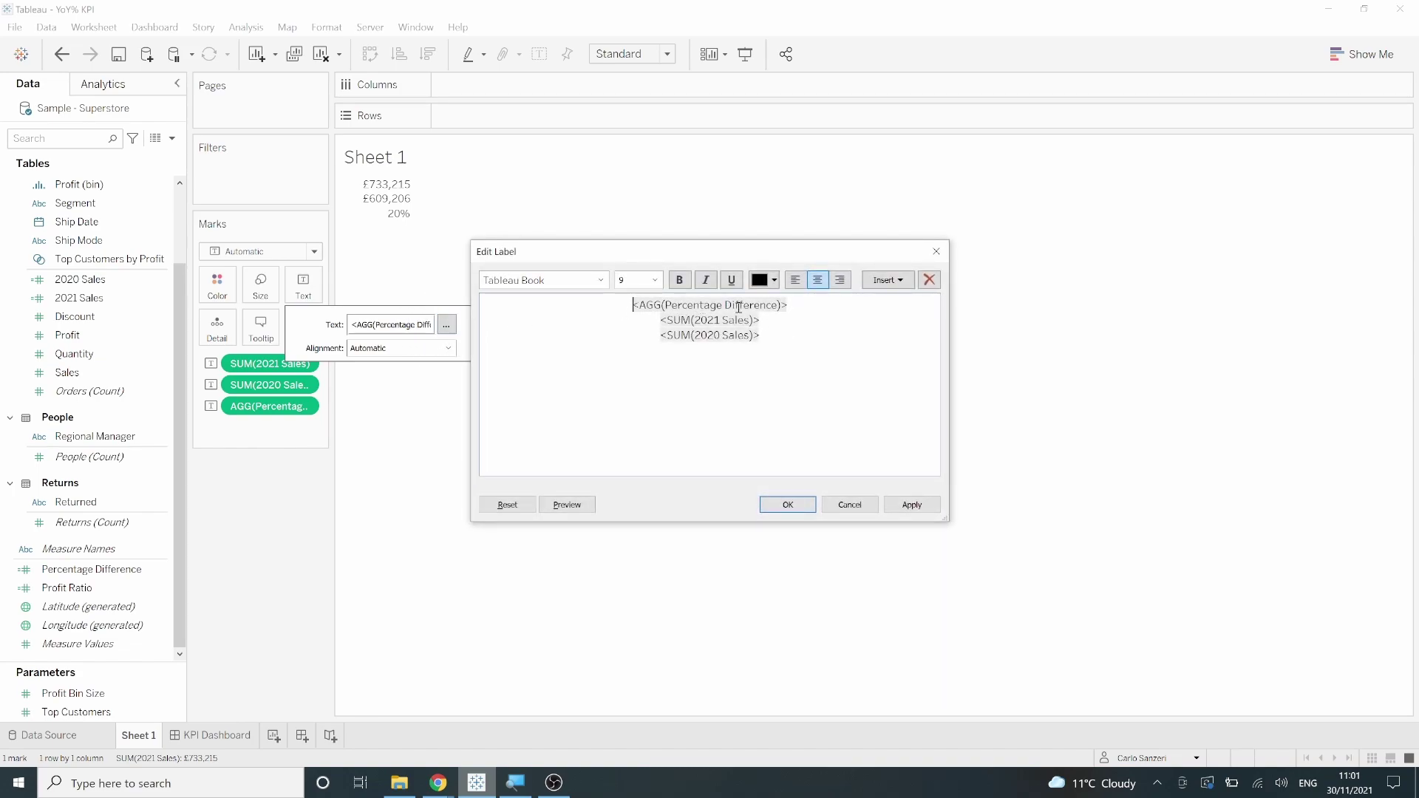
pyautogui.click(630, 305)
pyautogui.moveTo(758, 321); pyautogui.dragTo(632, 304)
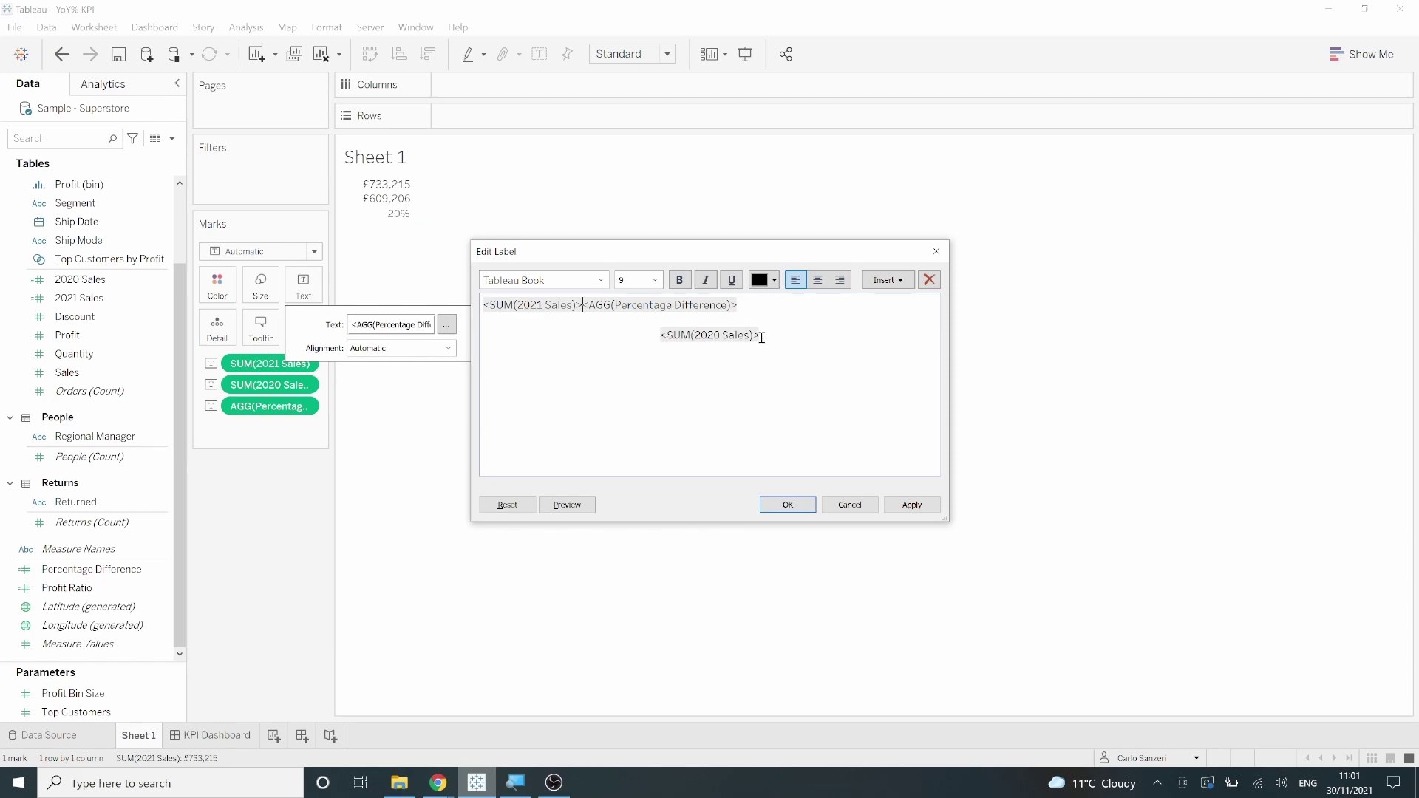
pyautogui.moveTo(757, 337); pyautogui.dragTo(662, 336)
pyautogui.click(661, 335)
pyautogui.press('BackSpace')
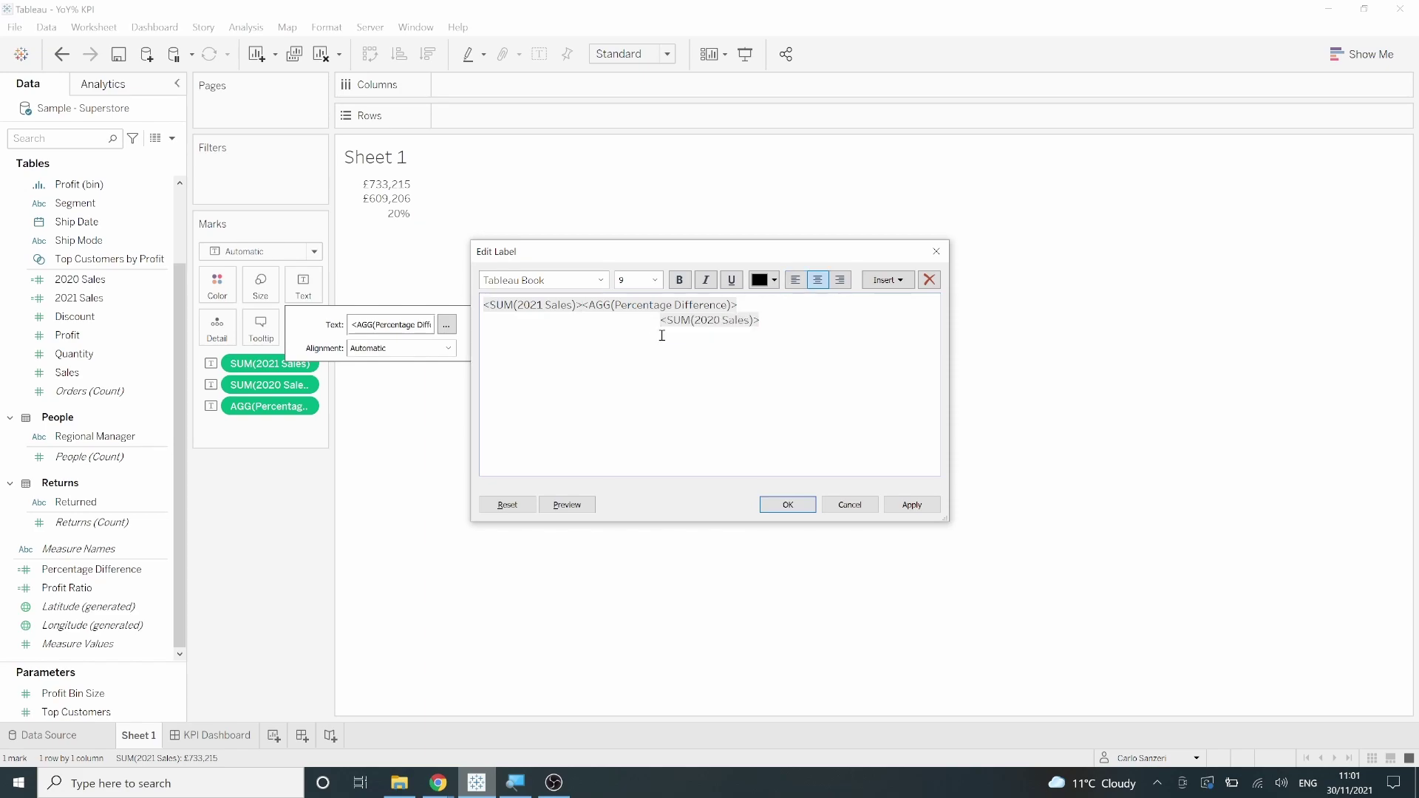
# Centre-align all label lines and position between 2021 Sales and Percentage Difference
pyautogui.moveTo(811, 325); pyautogui.dragTo(484, 303)
pyautogui.click(818, 280)
pyautogui.click(791, 341)
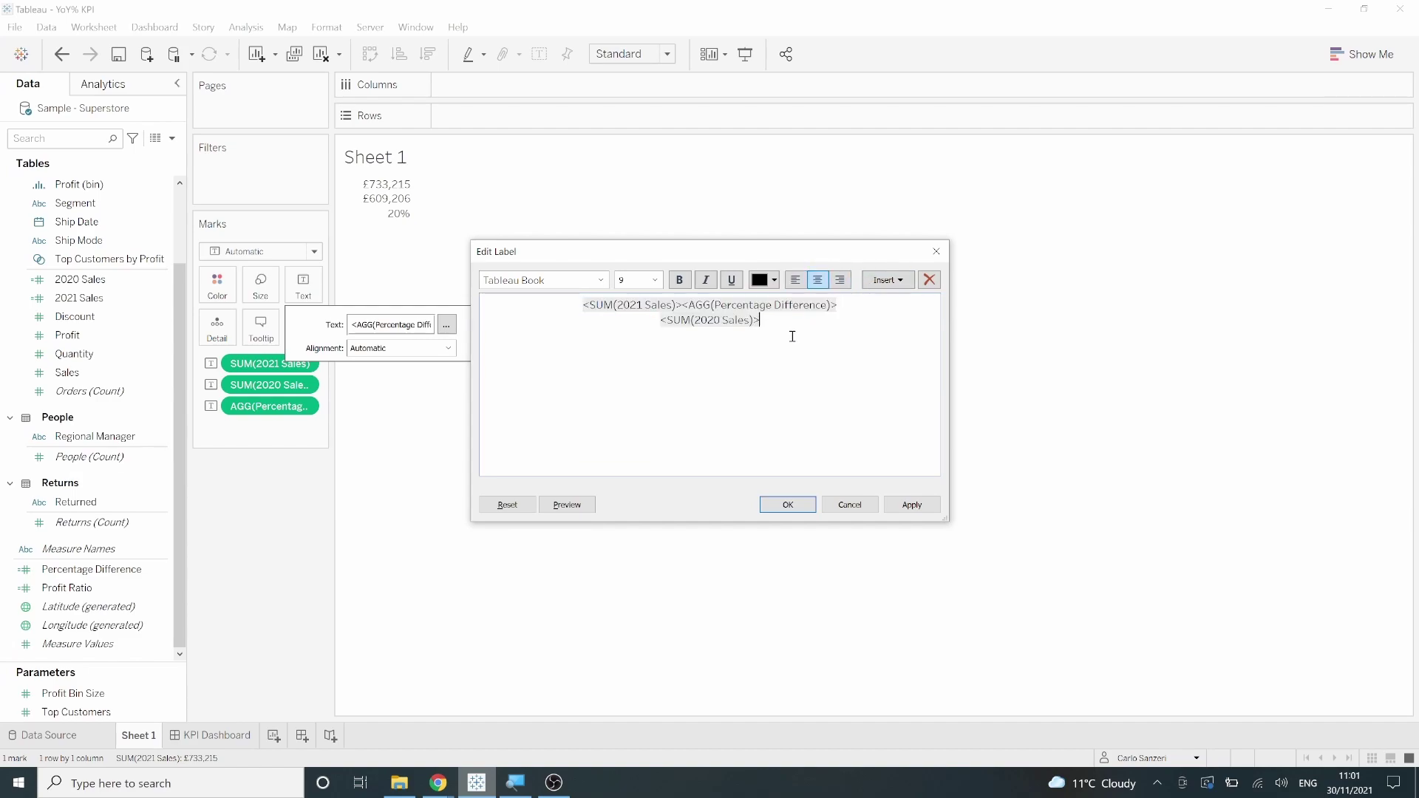
pyautogui.click(684, 304)
# Insert a filled ▲ symbol from the symbol picker before the Percentage Difference field
pyautogui.press('super+period')
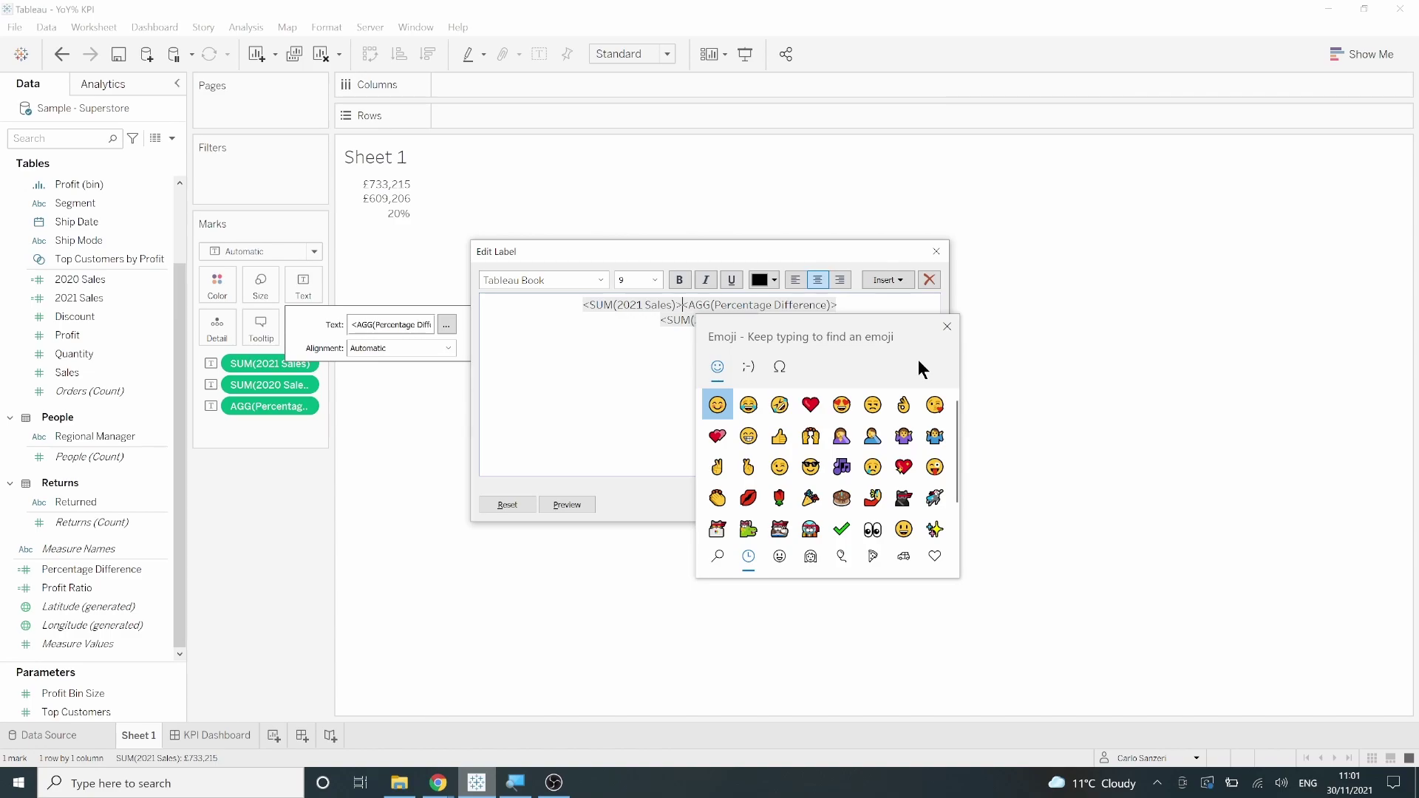
pyautogui.click(779, 369)
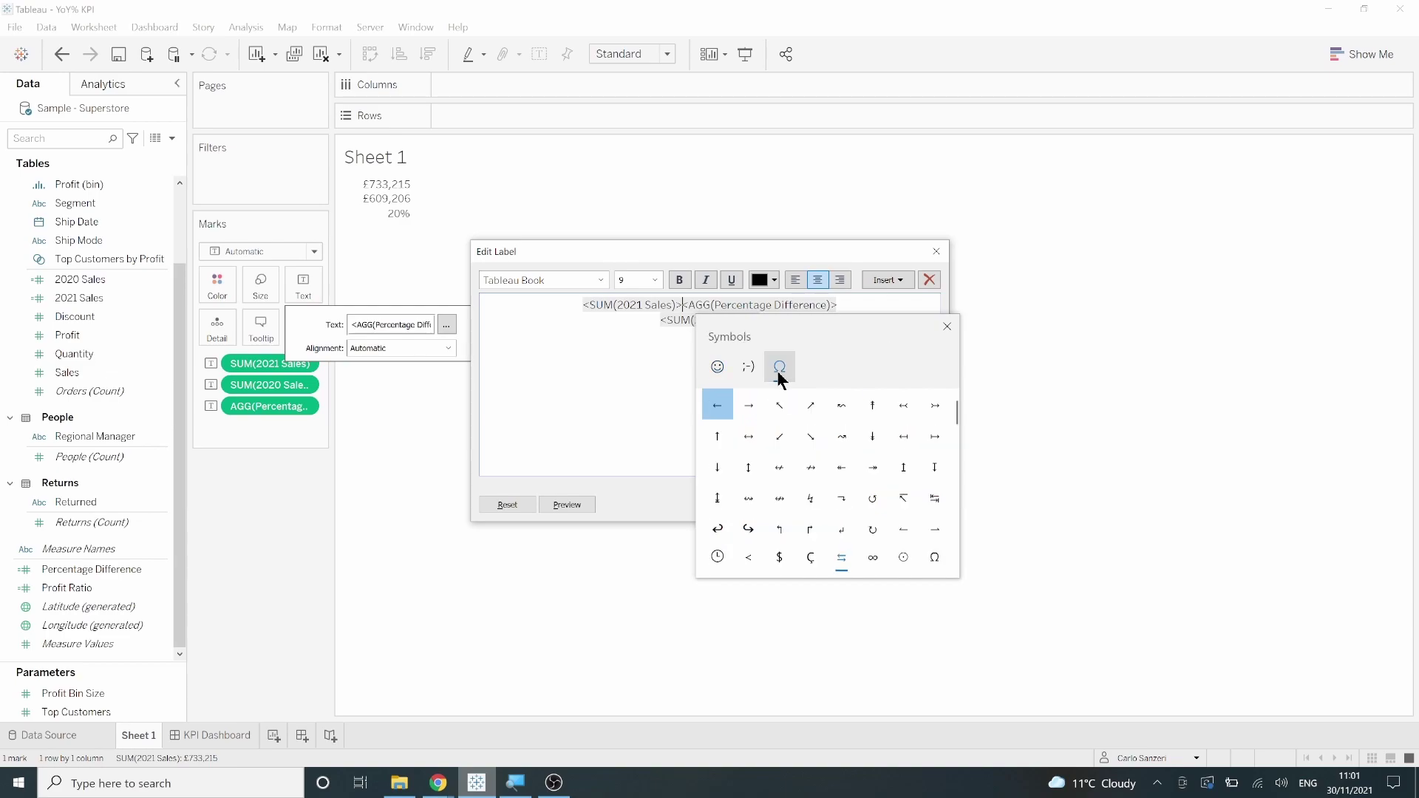
pyautogui.scroll(-5, 773, 479)
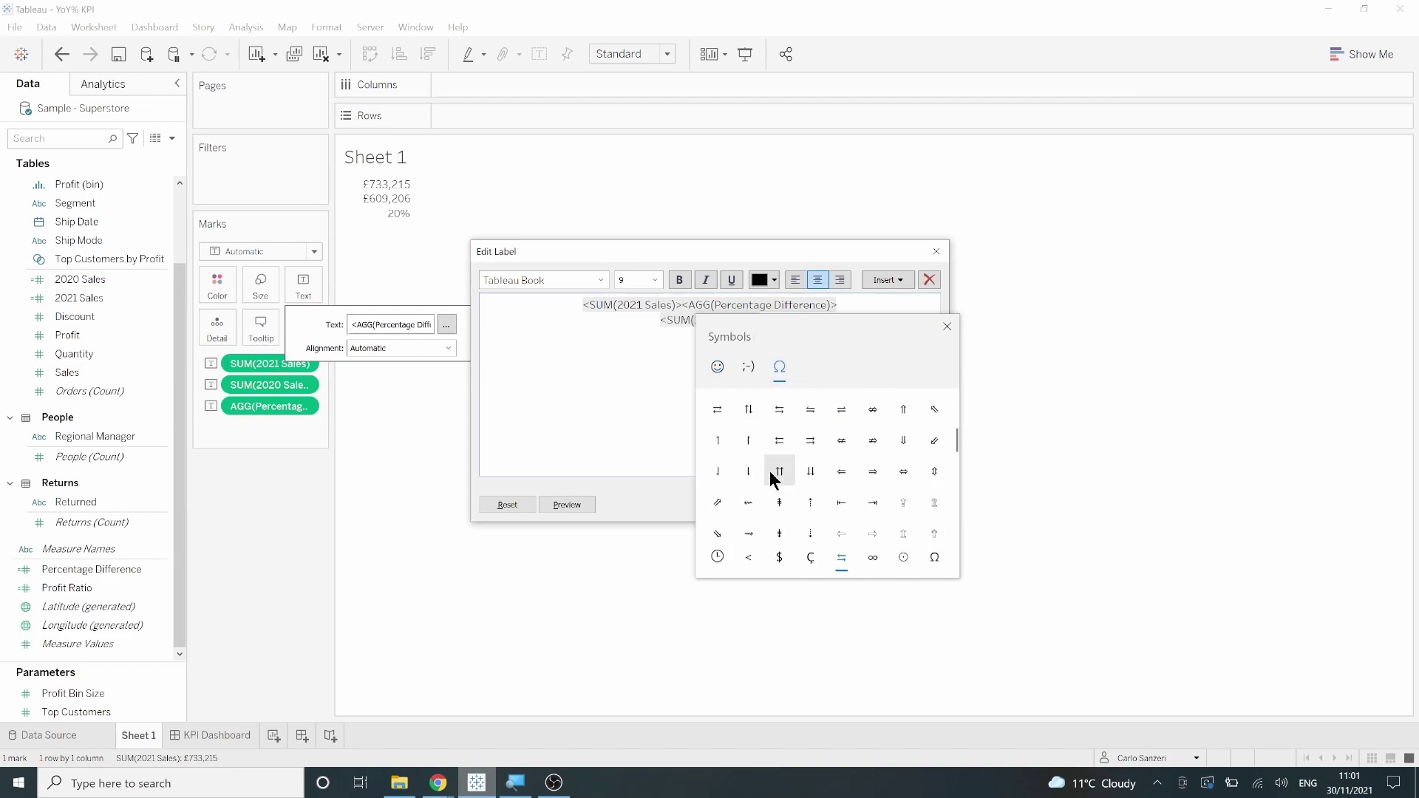
pyautogui.scroll(-6, 770, 479)
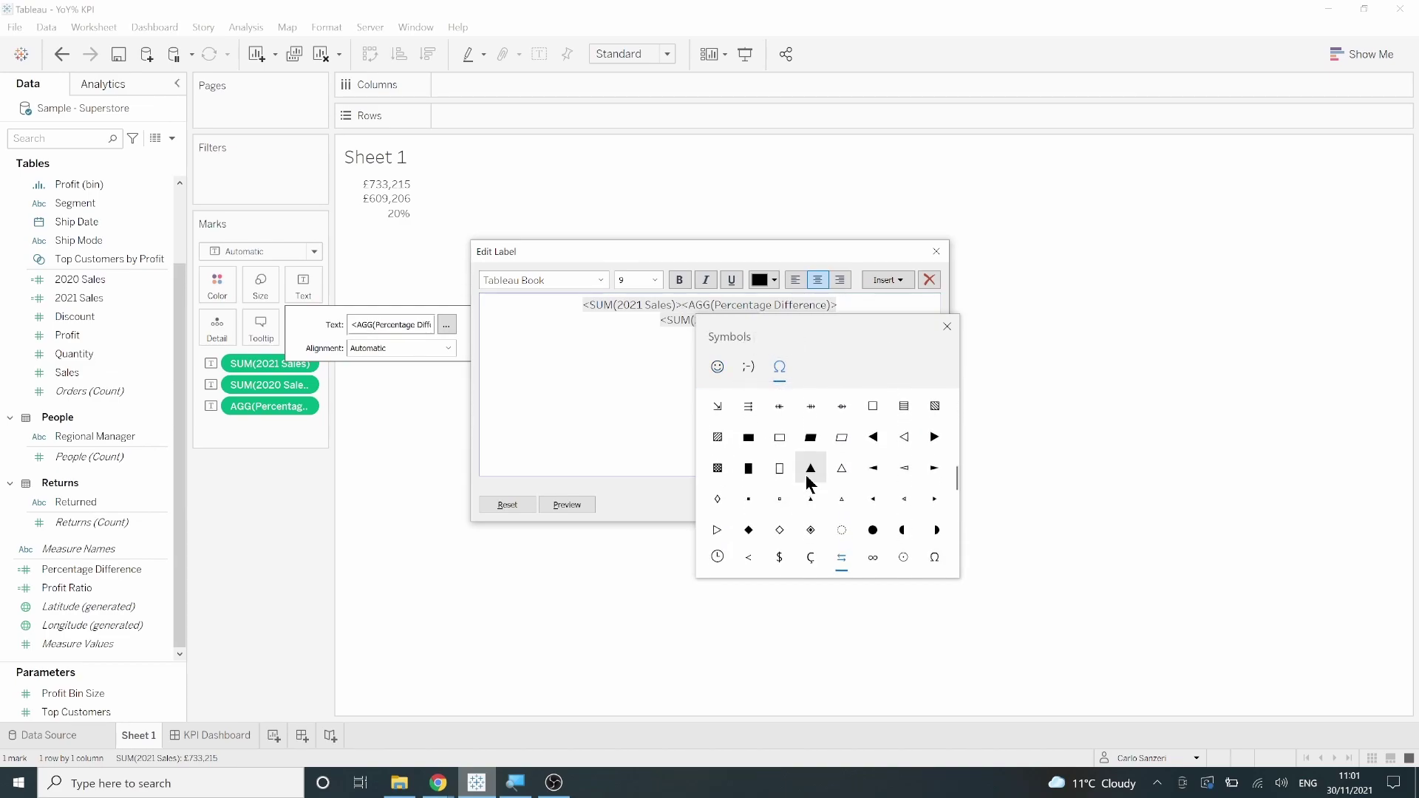
pyautogui.click(810, 473)
pyautogui.click(811, 473)
pyautogui.click(667, 419)
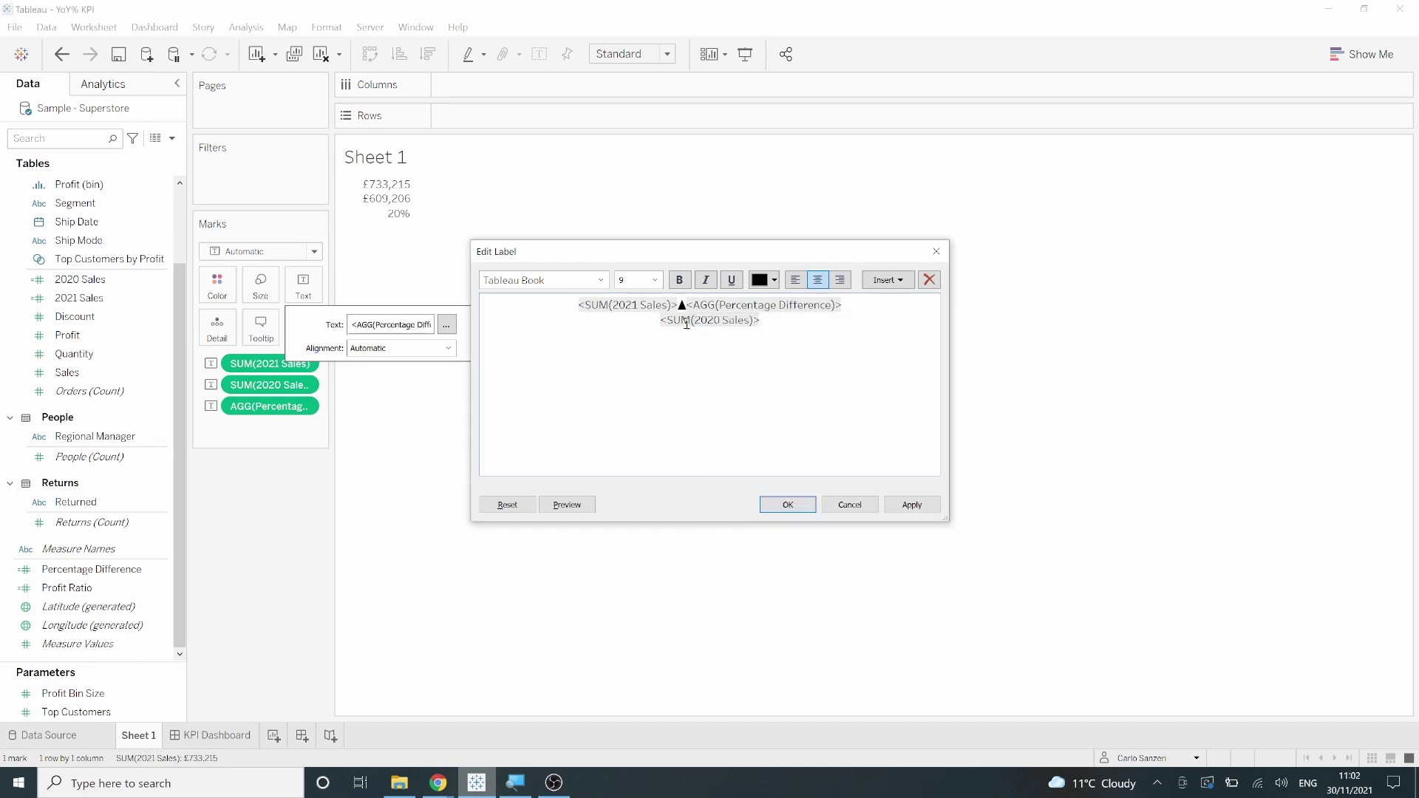
# Make the label's first line Tableau Semibold at 18 pt
pyautogui.moveTo(677, 305); pyautogui.dragTo(851, 308)
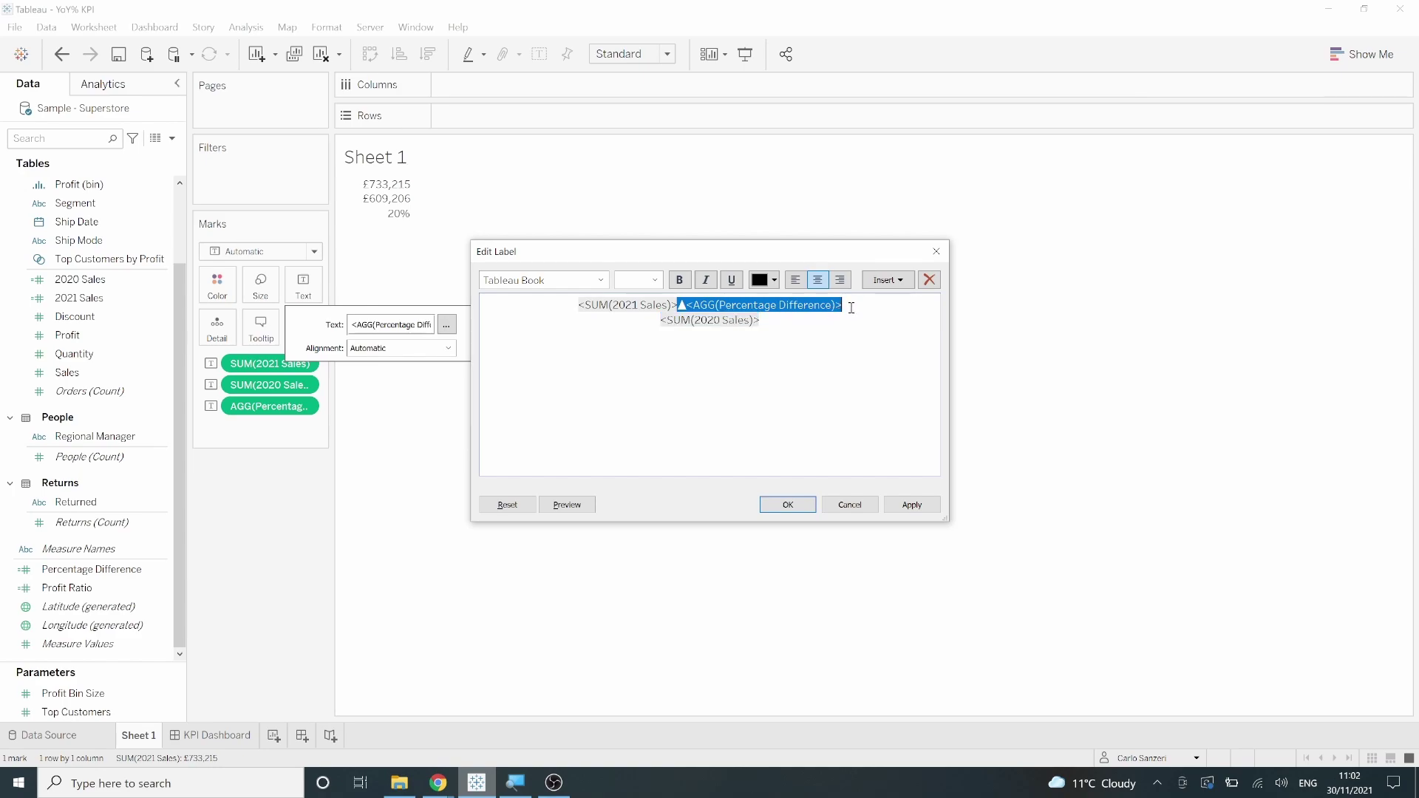
pyautogui.moveTo(571, 306); pyautogui.dragTo(870, 301)
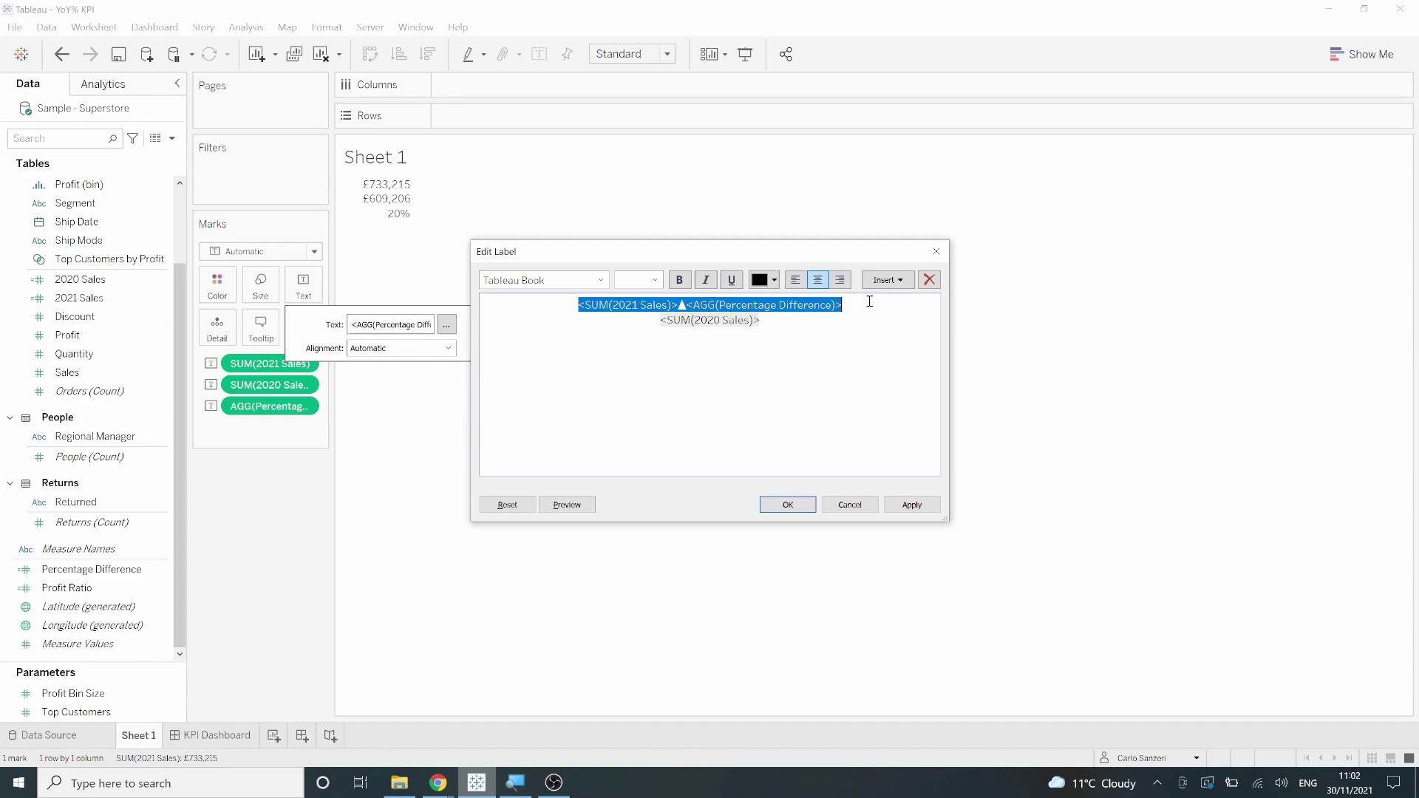
pyautogui.click(595, 280)
pyautogui.click(584, 333)
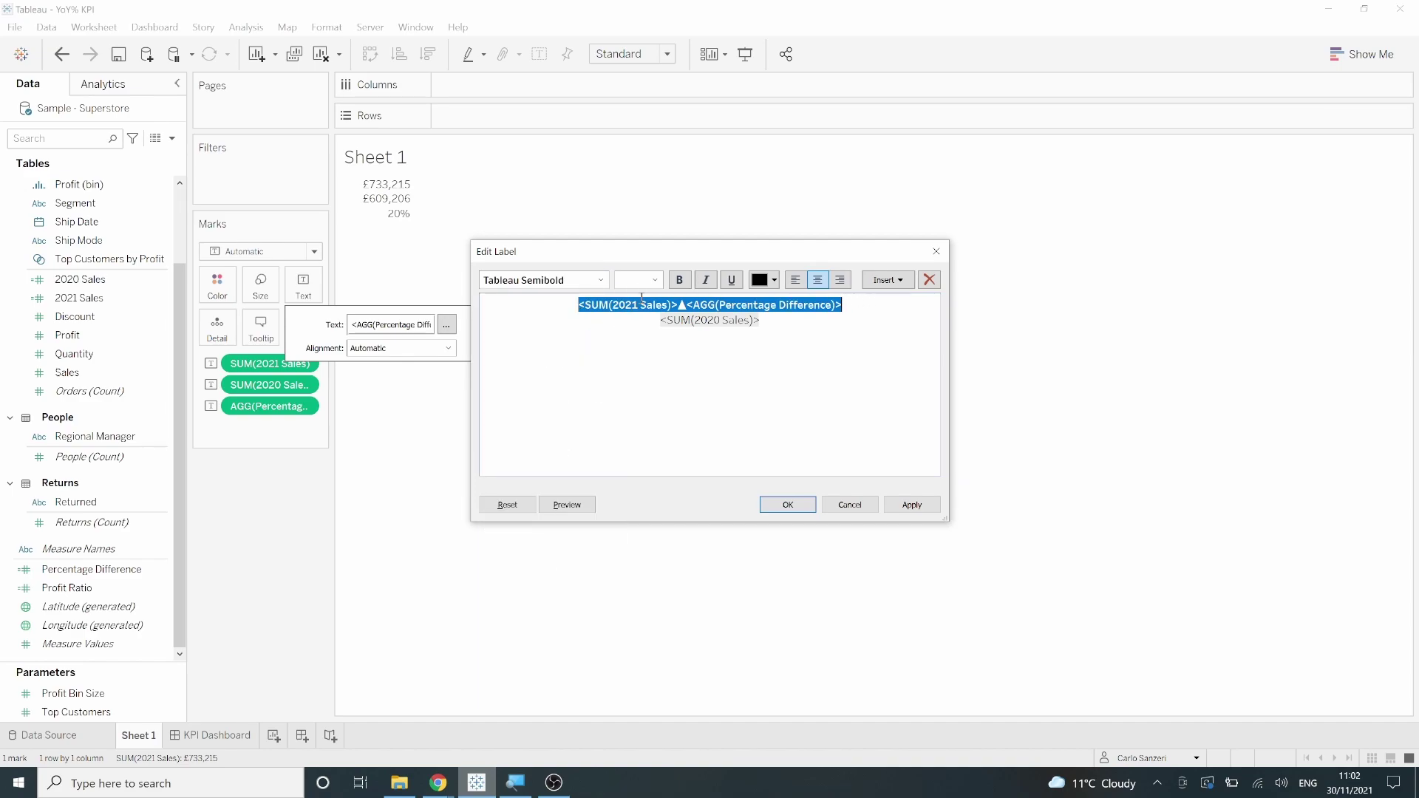
pyautogui.click(654, 280)
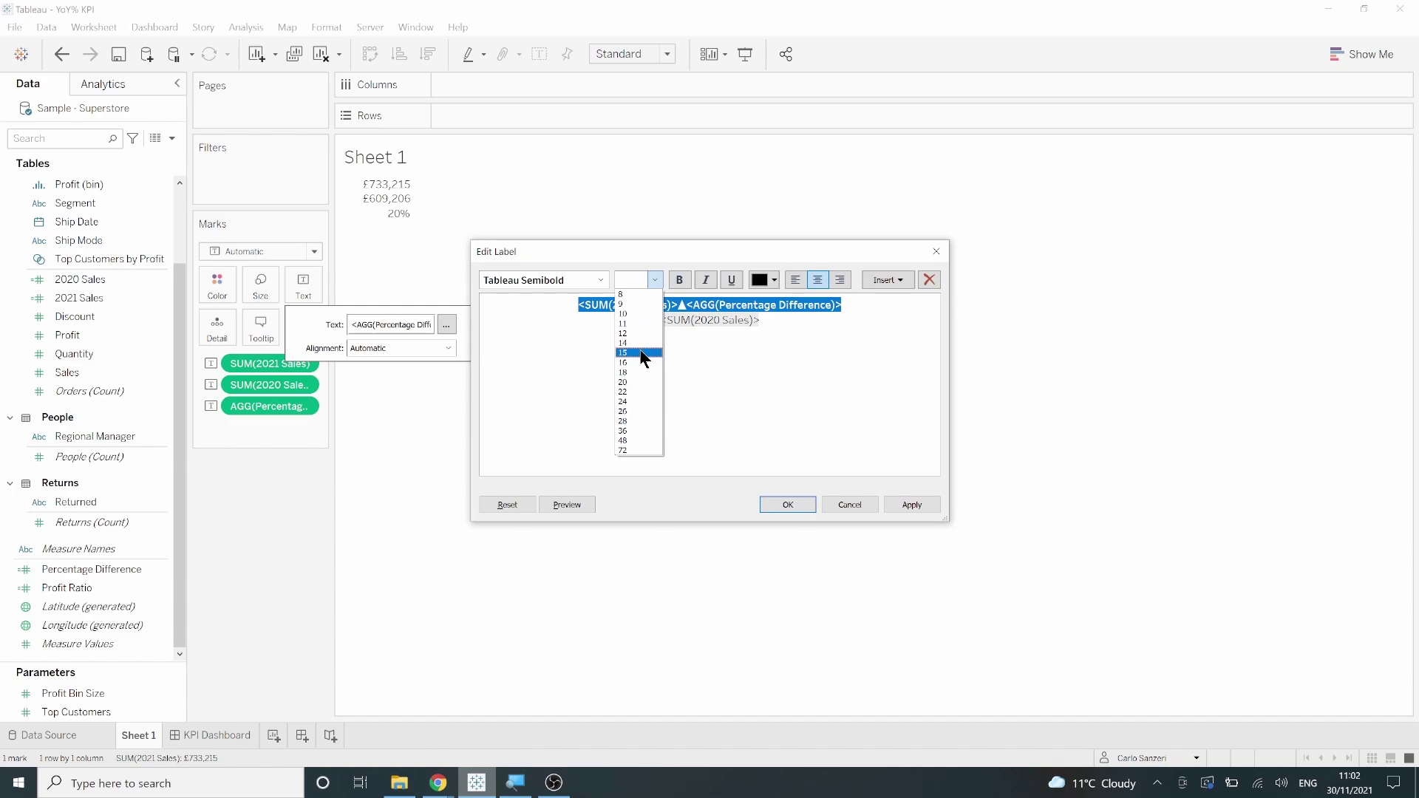
pyautogui.click(636, 371)
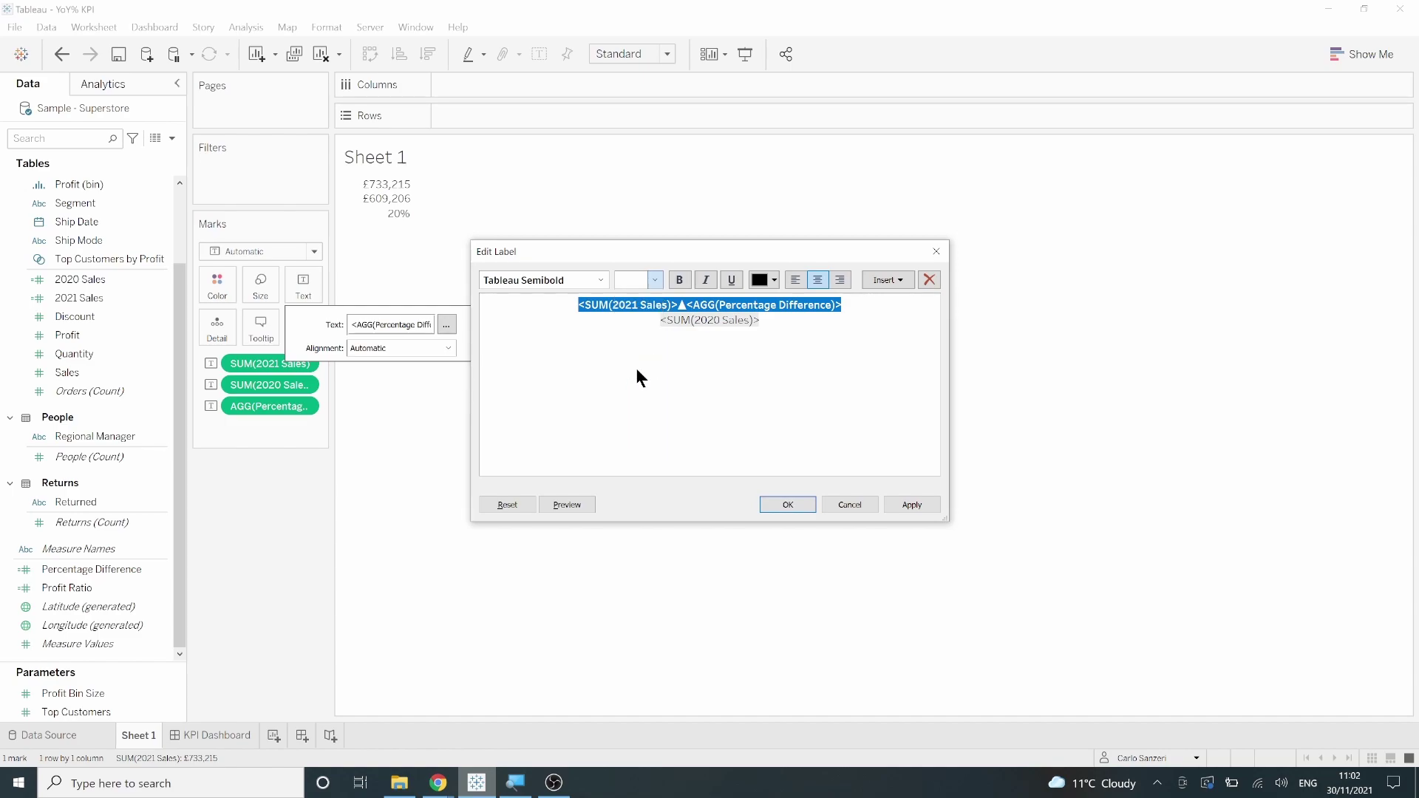
# Colour the ▲ triangle and Percentage Difference field green
pyautogui.click(819, 354)
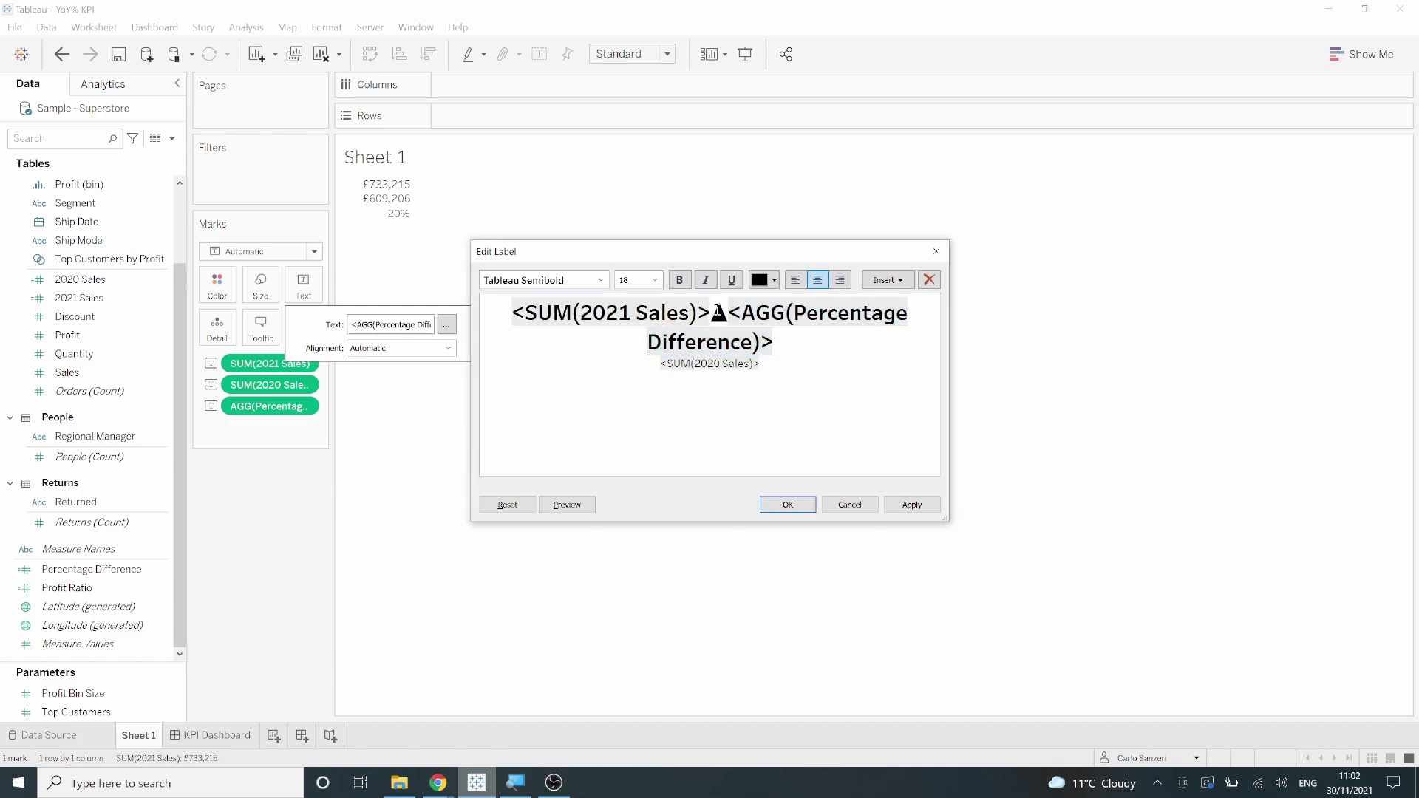
pyautogui.click(719, 310)
pyautogui.moveTo(714, 311); pyautogui.dragTo(773, 341)
pyautogui.click(763, 280)
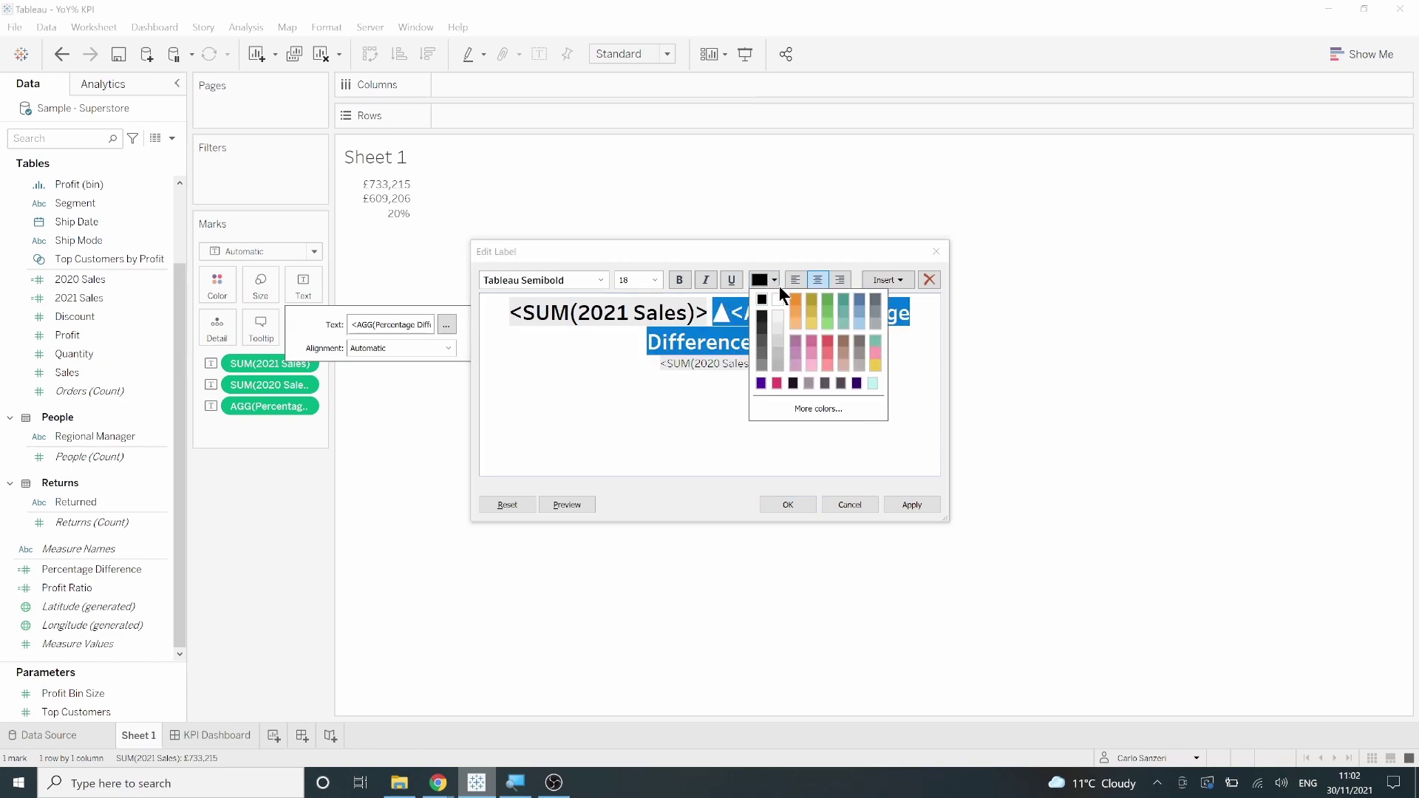
pyautogui.click(832, 299)
pyautogui.click(781, 367)
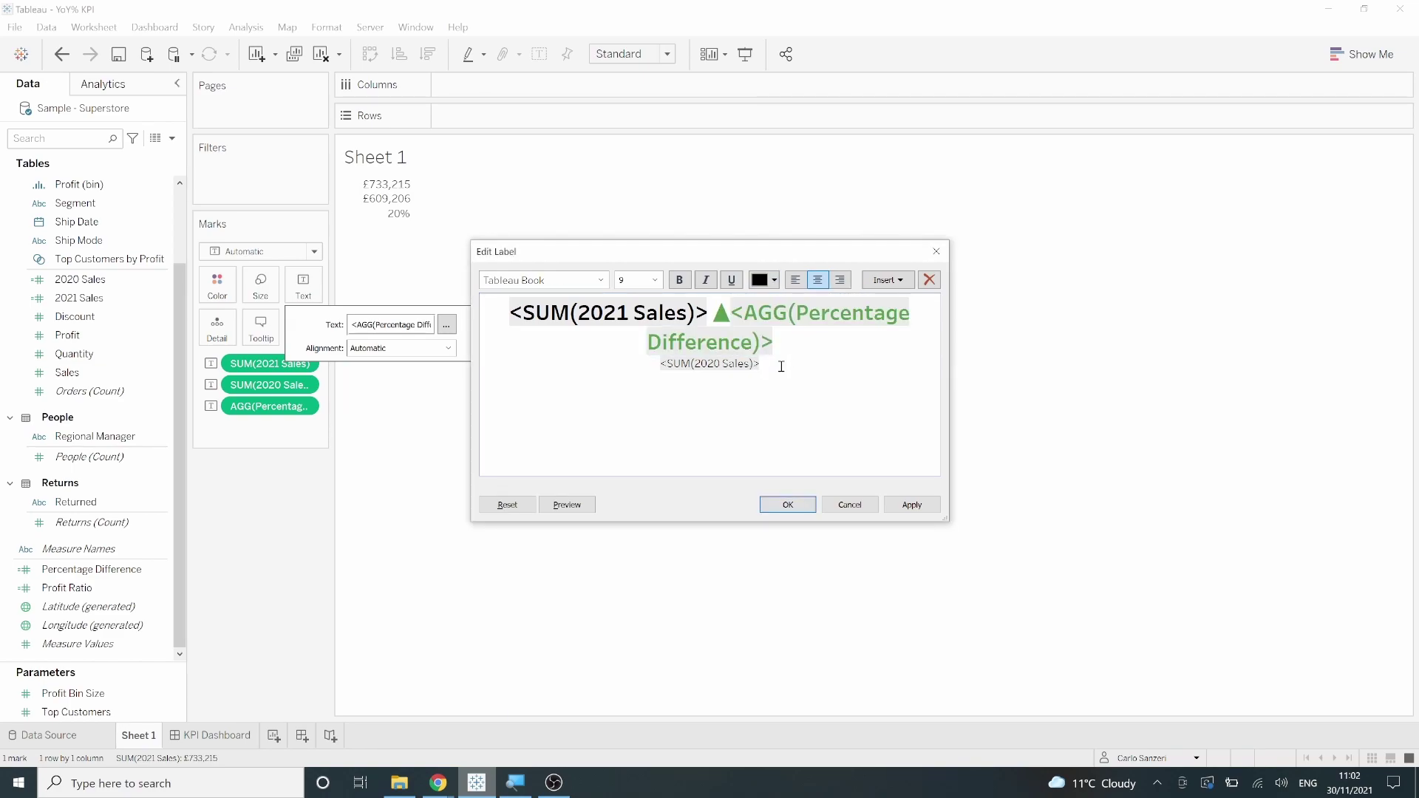
# Reset the font at the first line's start to Tableau Book 9 pt
pyautogui.click(504, 311)
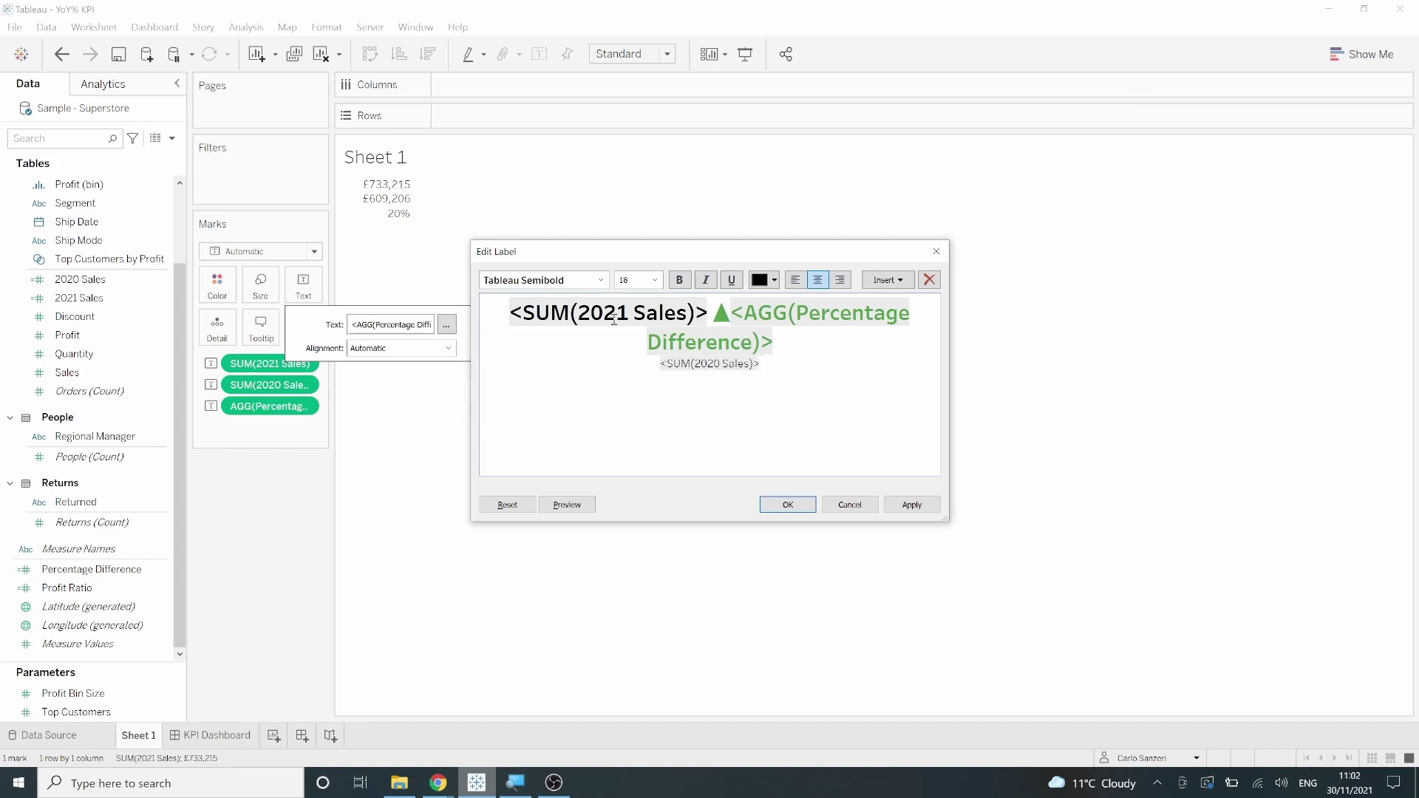
pyautogui.click(601, 280)
pyautogui.scroll(2, 557, 316)
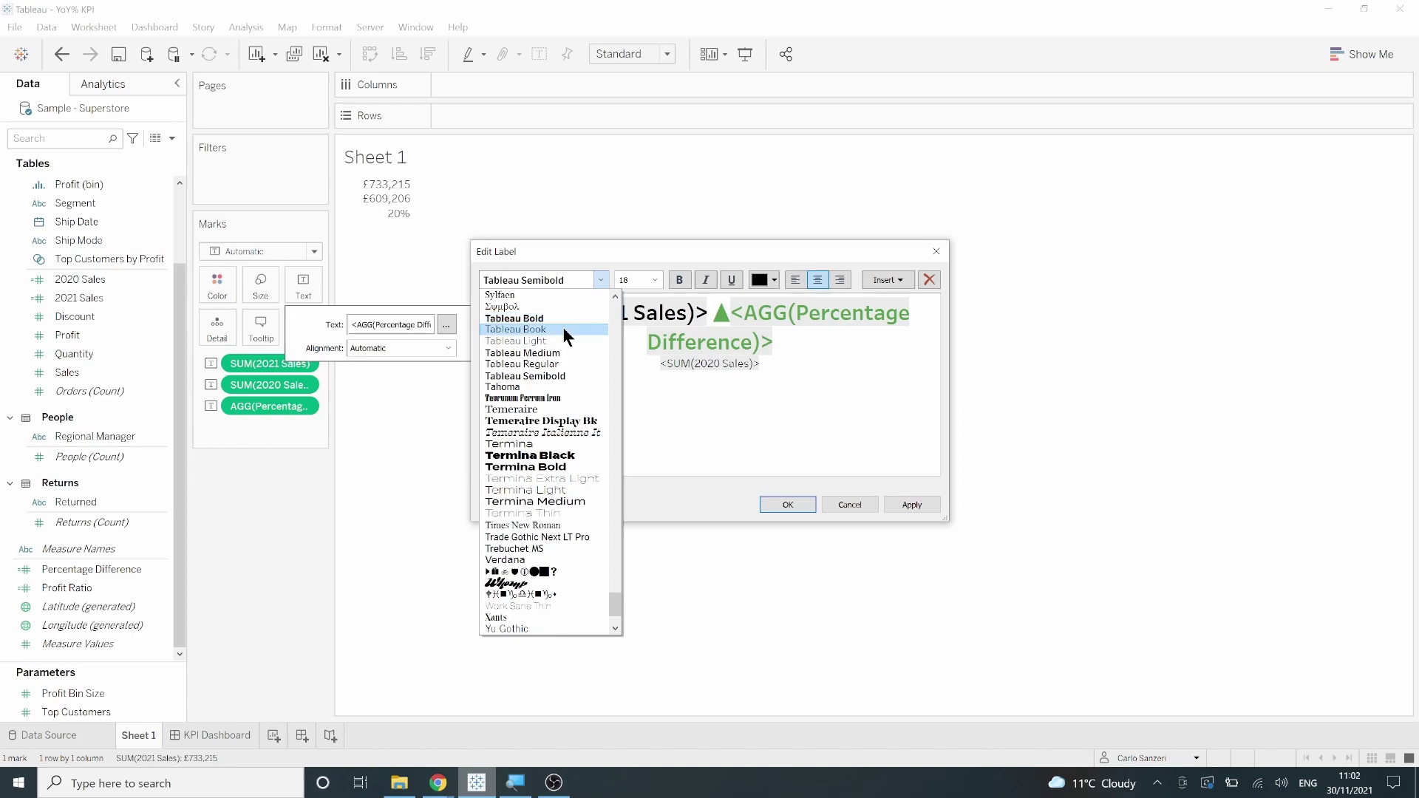
pyautogui.click(561, 330)
pyautogui.click(655, 281)
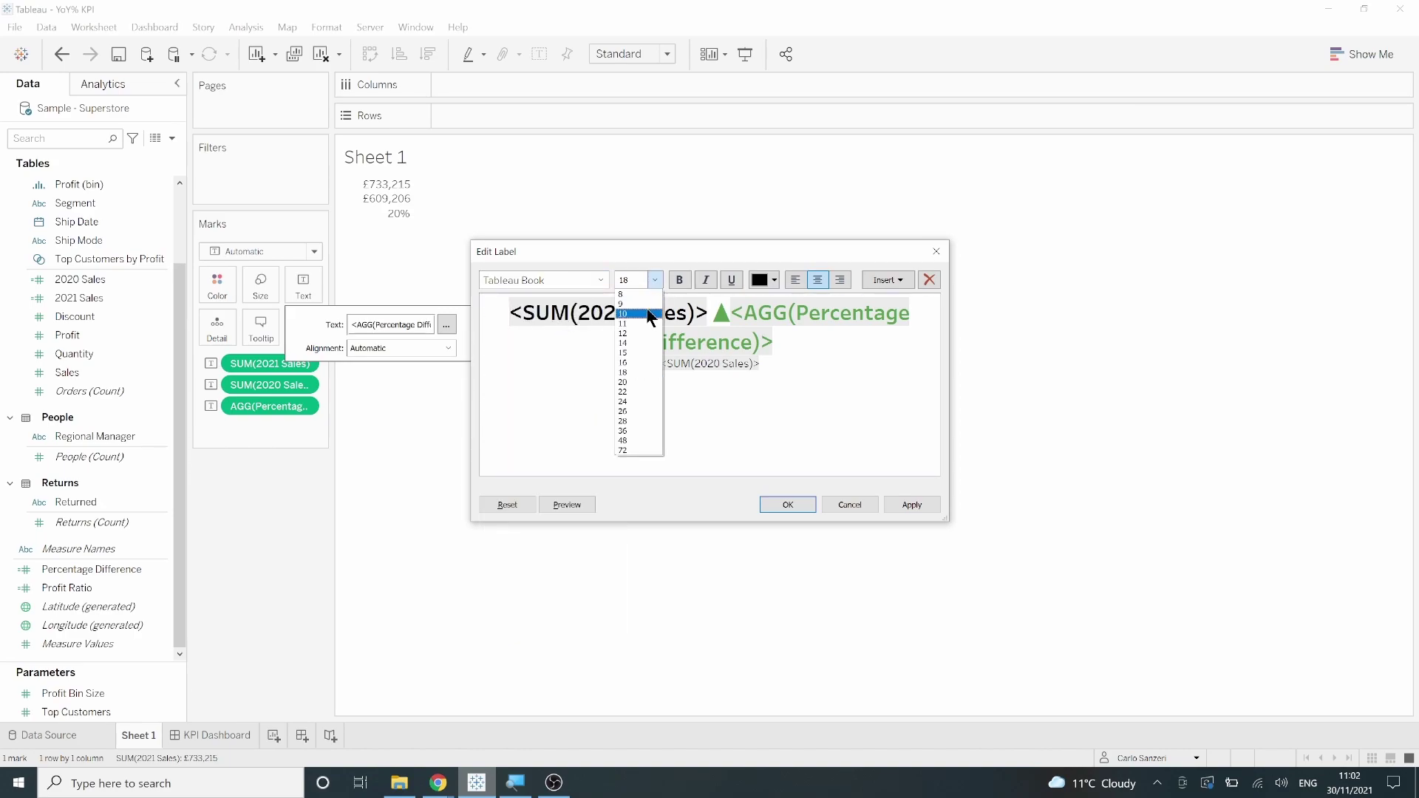
pyautogui.click(640, 303)
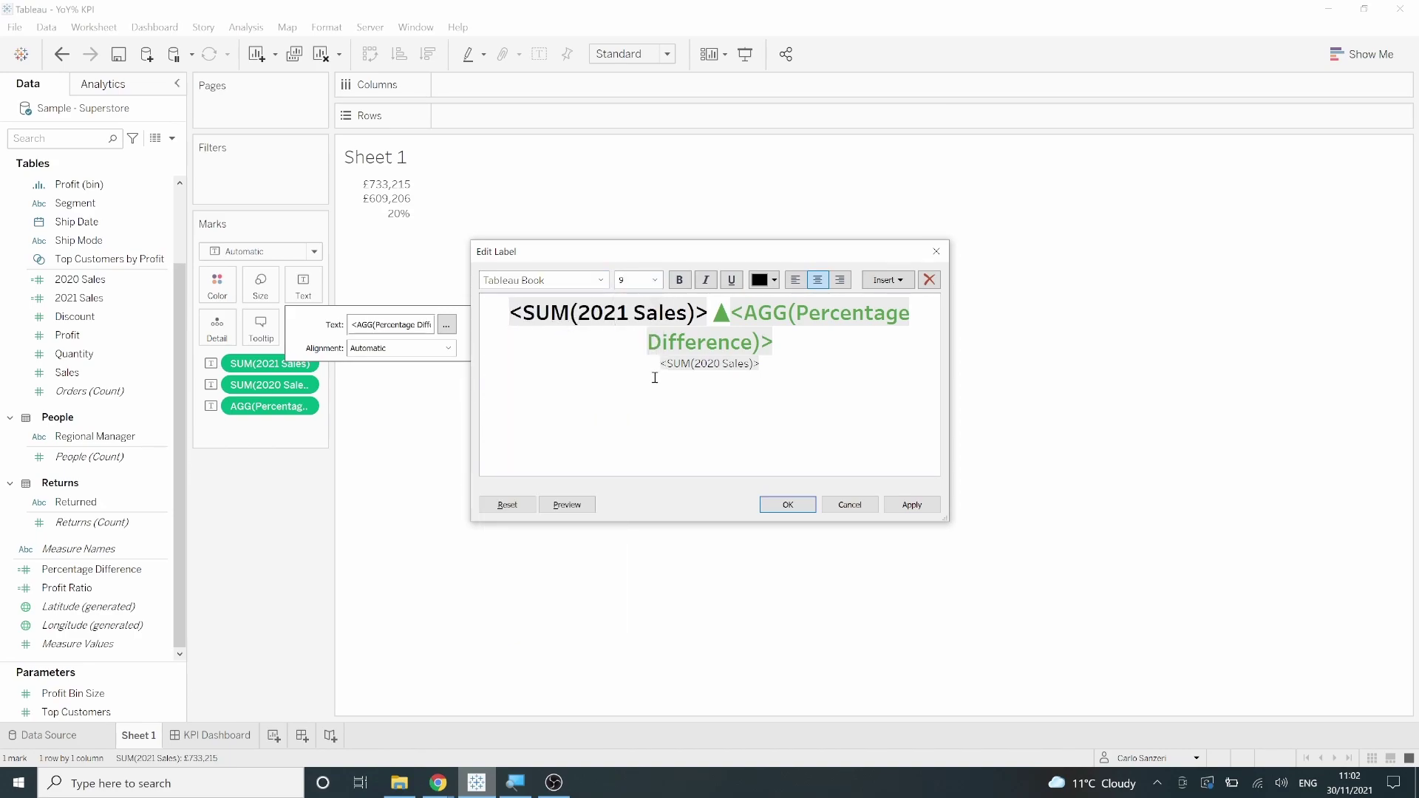
# Prefix the label lines with 'CY:' and 'PY:' and preview the result
pyautogui.write('CY:')
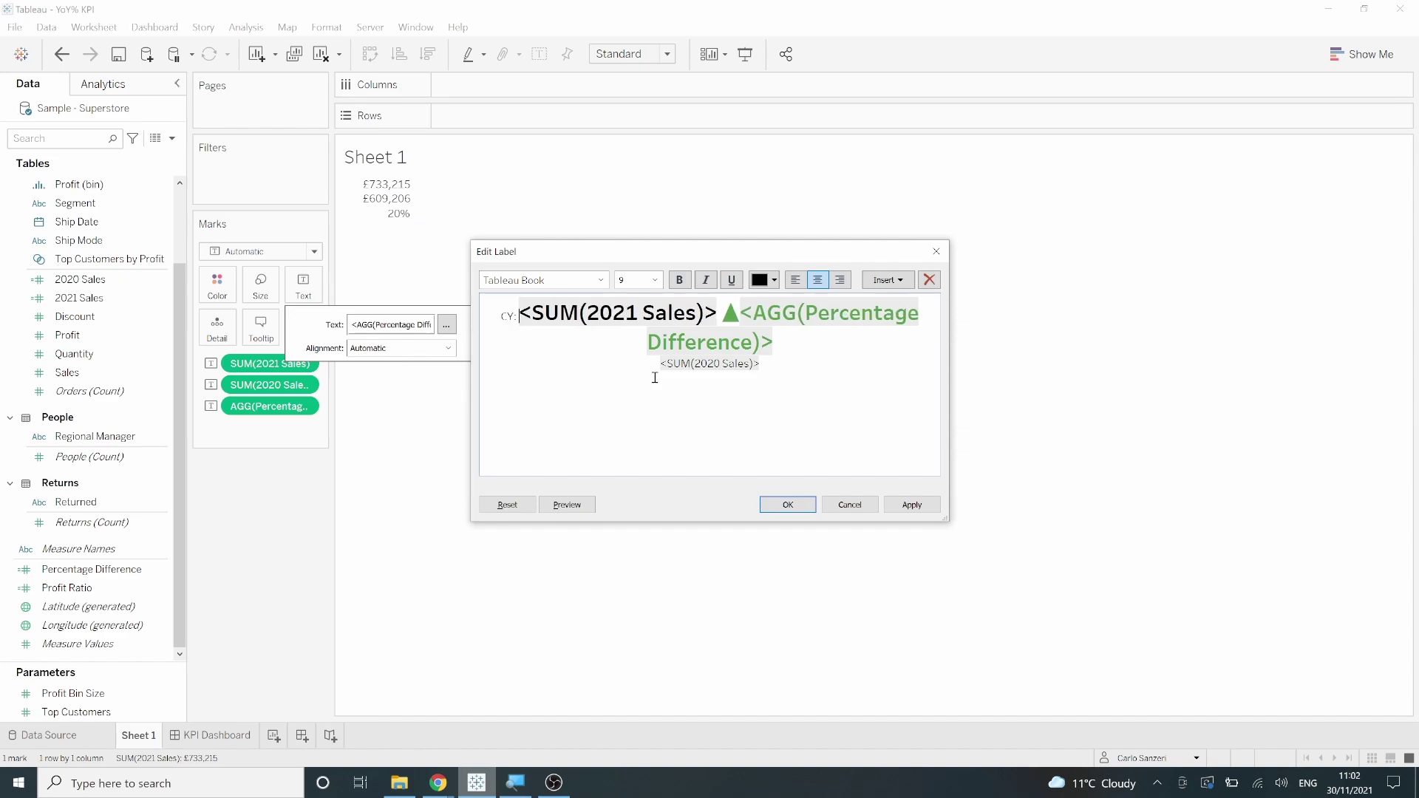
pyautogui.press('Down')
pyautogui.press('Down')
pyautogui.write('py')
pyautogui.press('BackSpace')
pyautogui.press('BackSpace')
pyautogui.write('PY:')
pyautogui.click(774, 368)
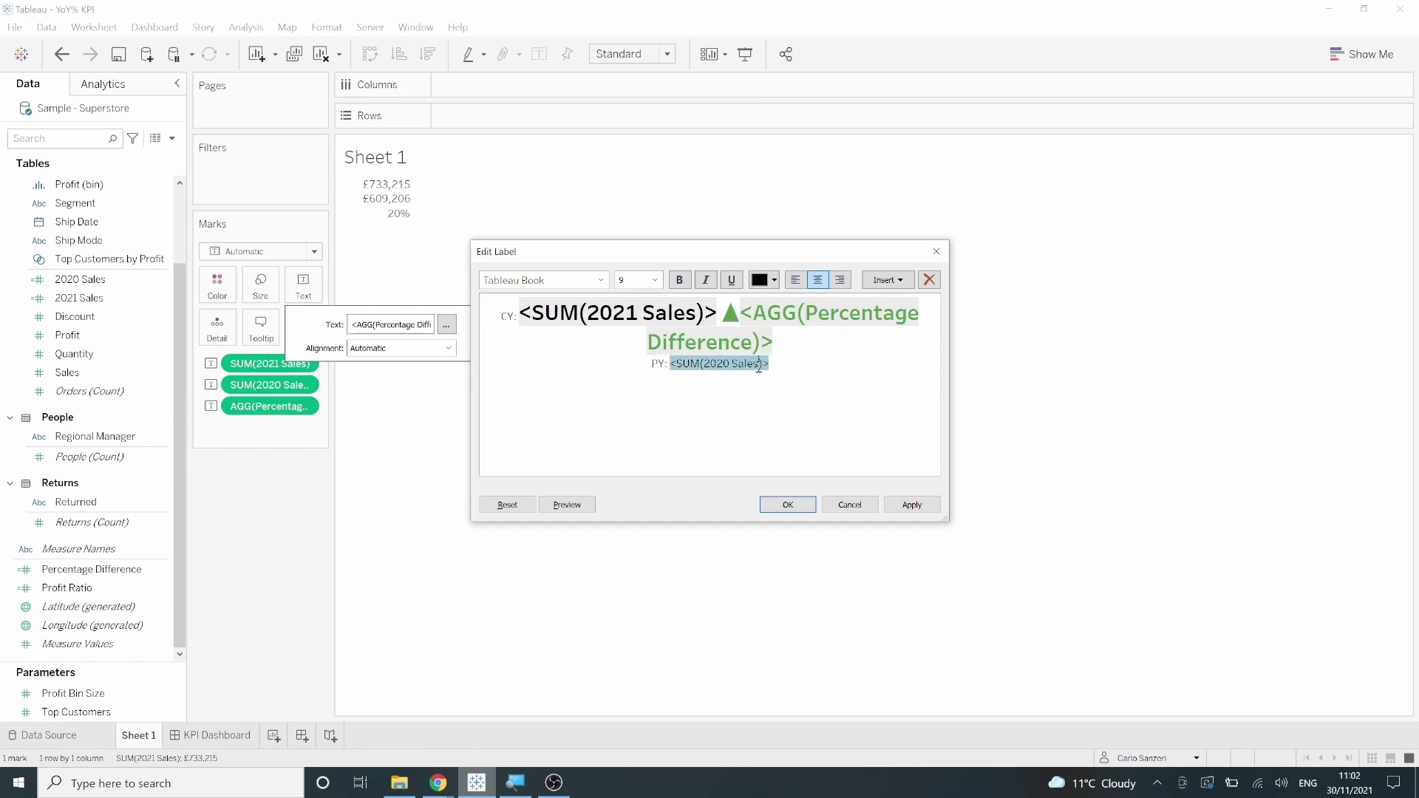
pyautogui.click(910, 505)
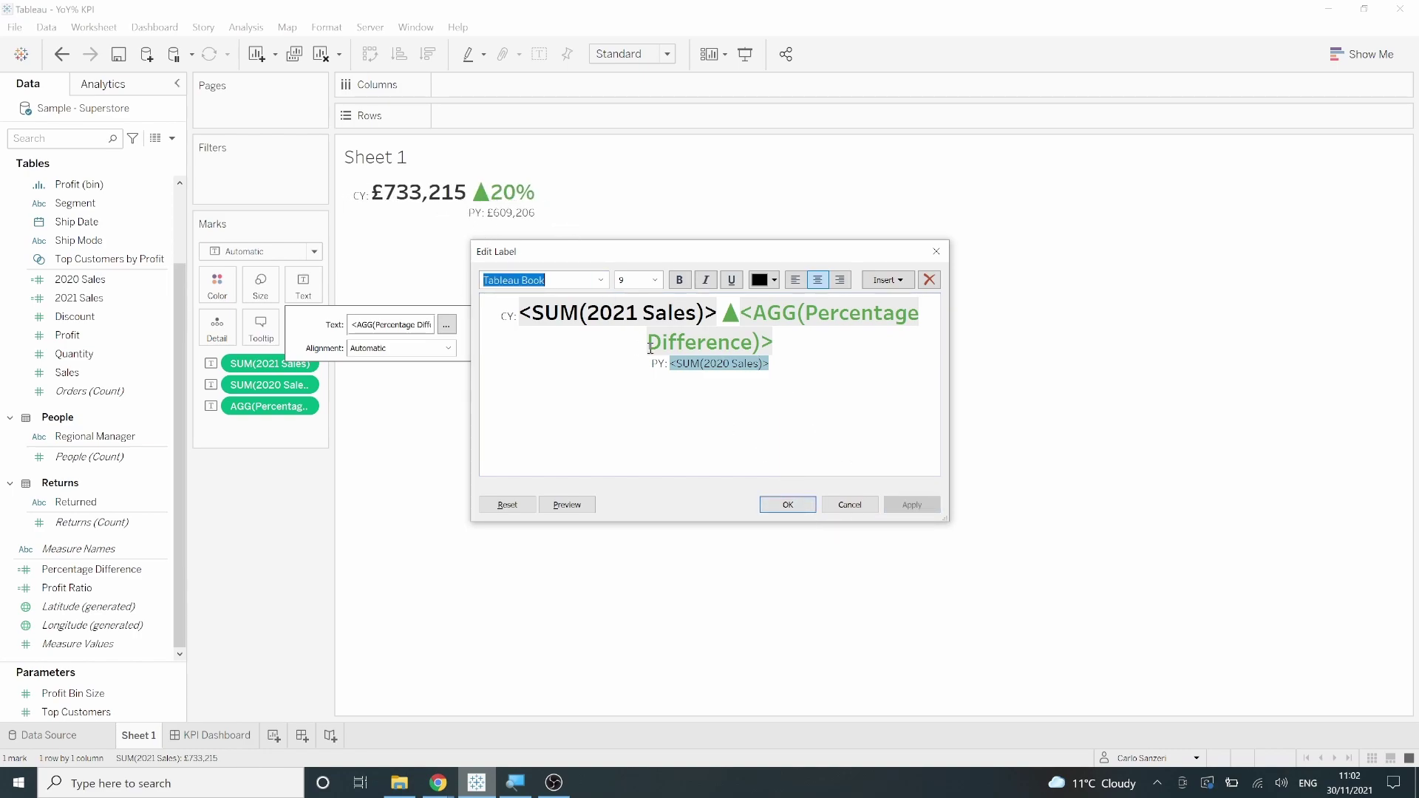
# Shrink the ▲ and percentage to 12 pt and apply the label
pyautogui.moveTo(721, 314); pyautogui.dragTo(773, 340)
pyautogui.click(655, 281)
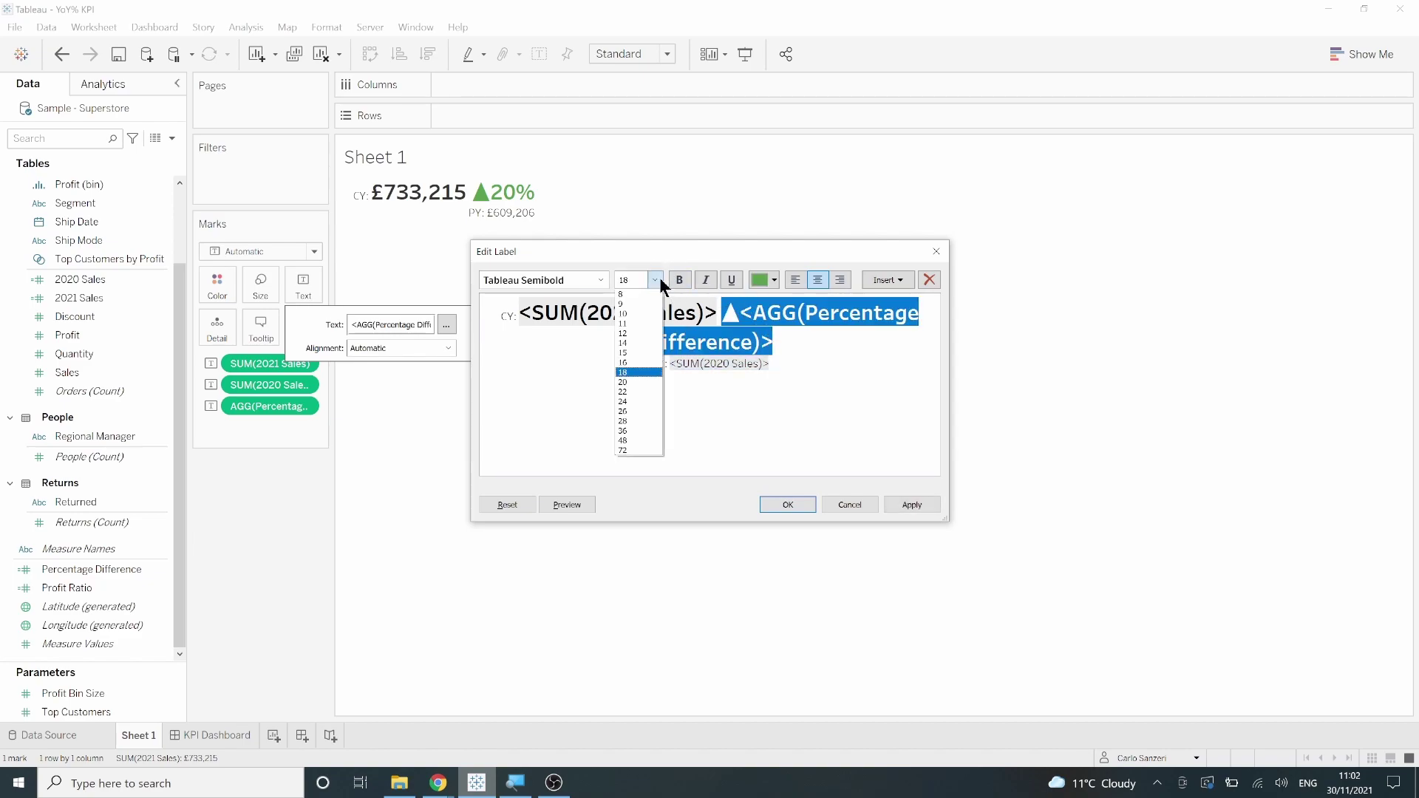
pyautogui.click(642, 333)
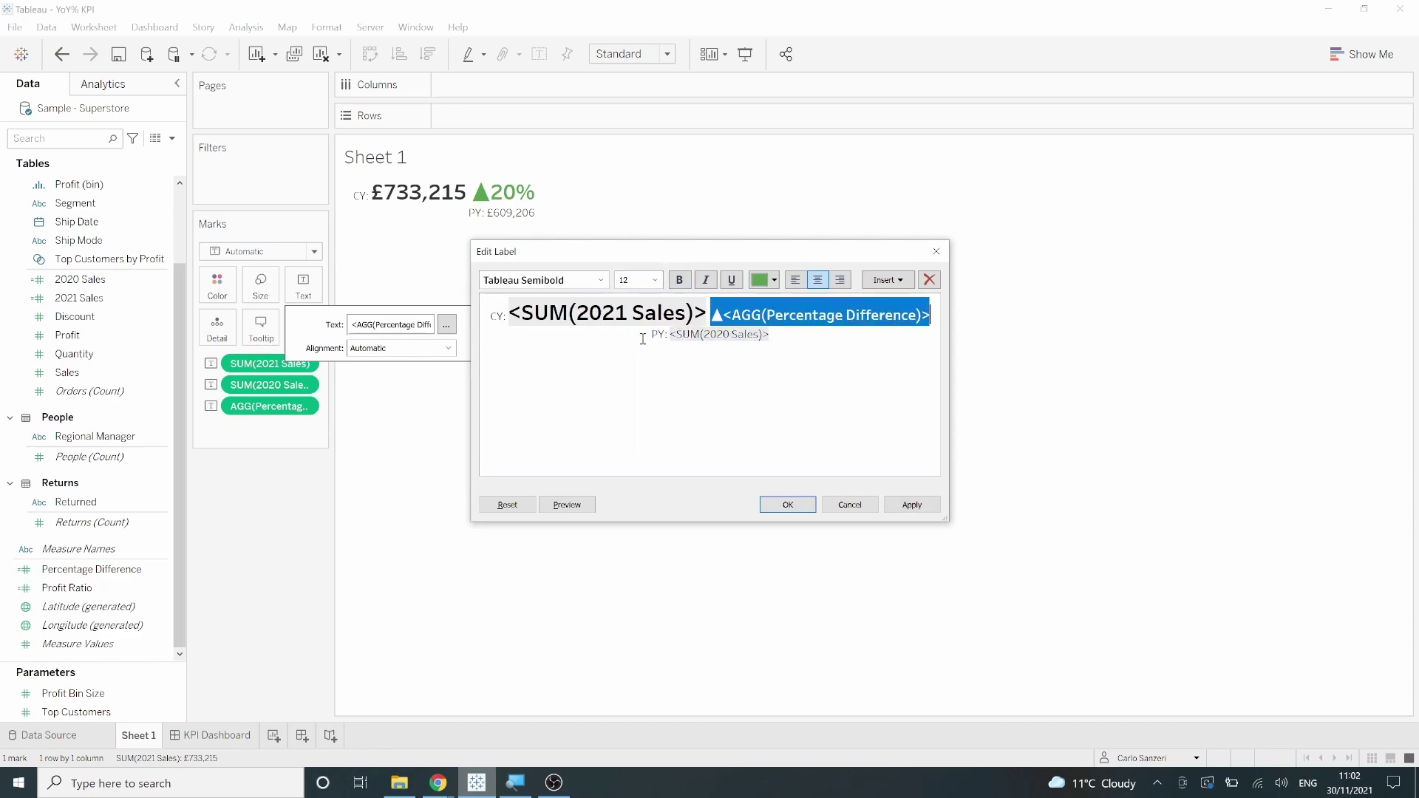
pyautogui.click(903, 509)
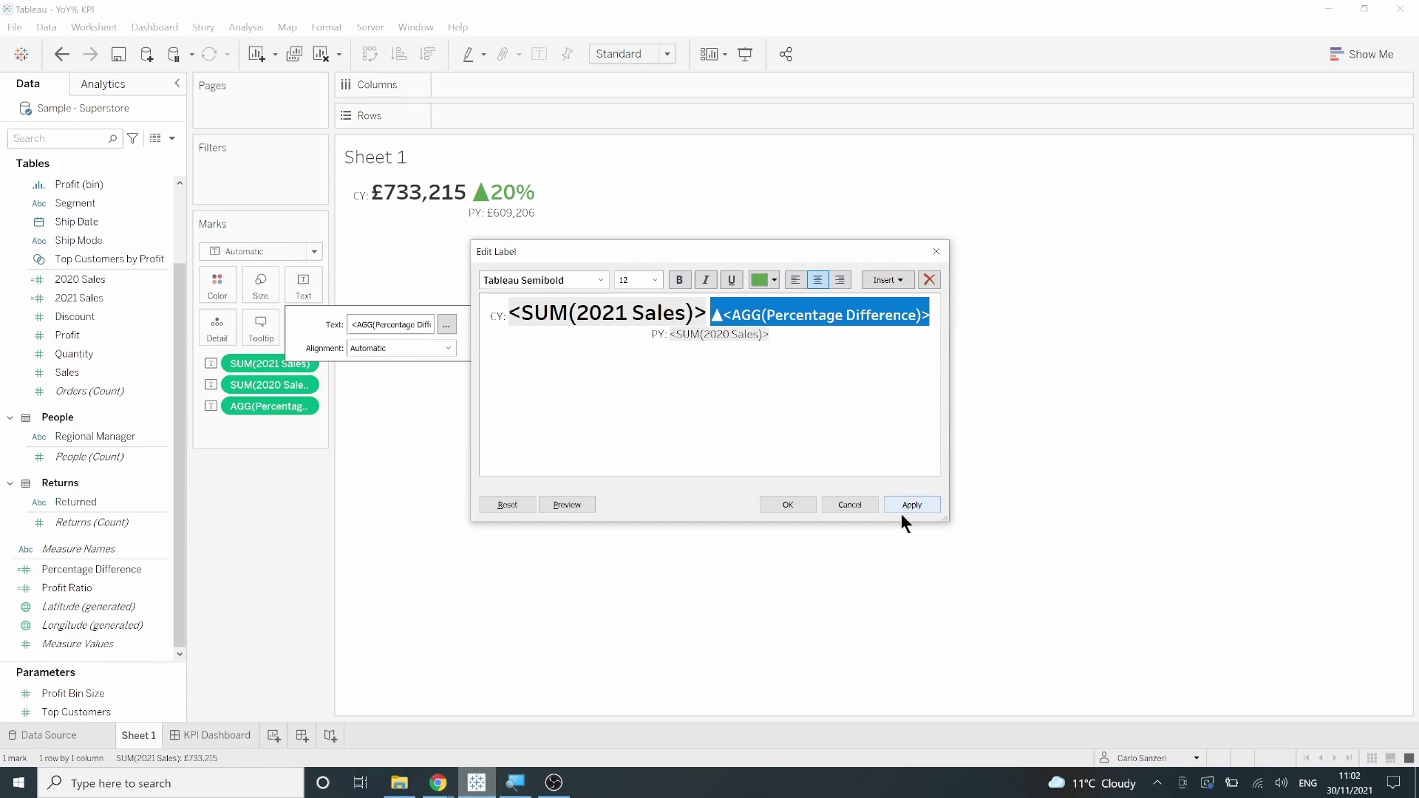
pyautogui.click(803, 503)
# Set the Text mark's horizontal alignment to Center
pyautogui.moveTo(445, 195)
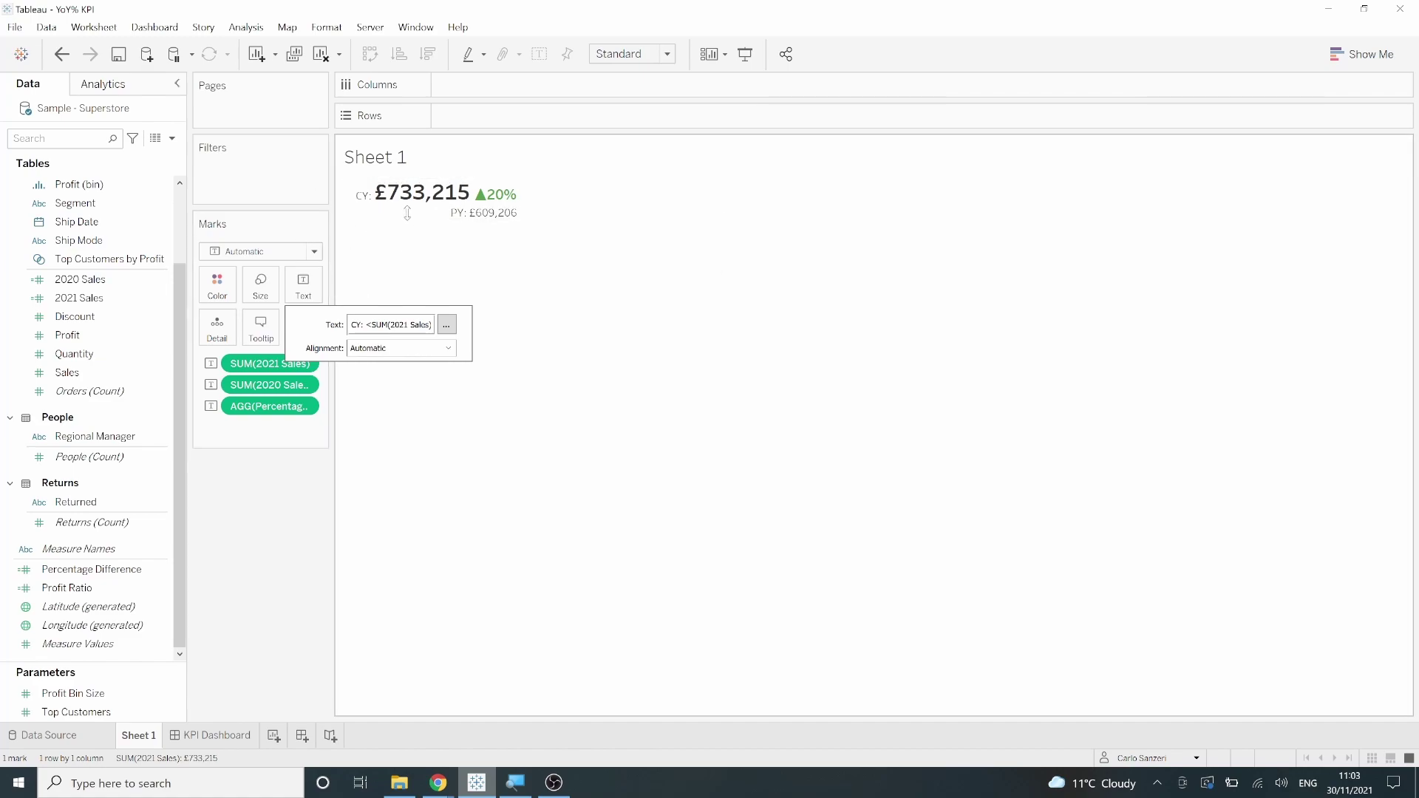
pyautogui.click(410, 353)
pyautogui.click(393, 412)
pyautogui.click(561, 350)
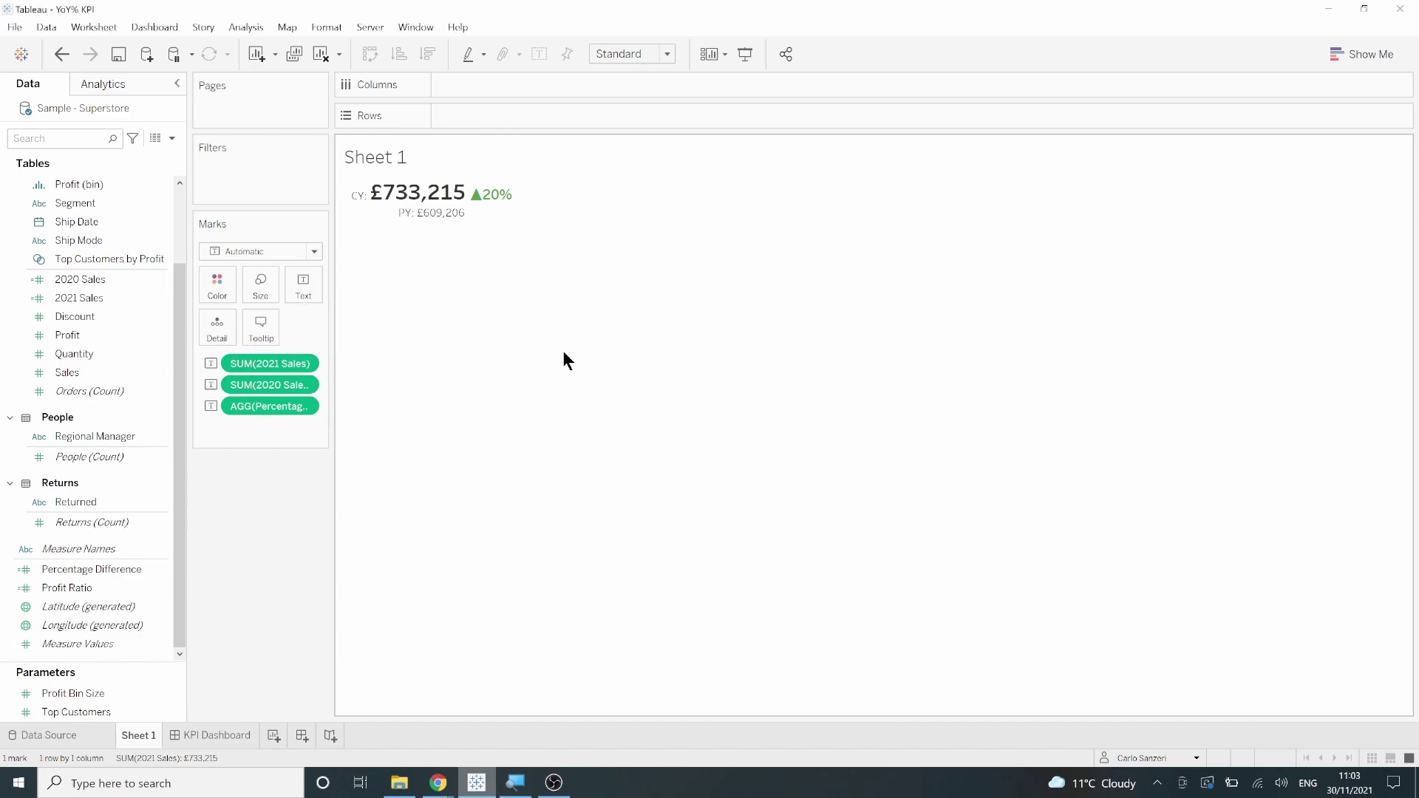
# On the KPI Dashboard, place Sheet 1 directly below the 'Sales vs. Prior Year' title
pyautogui.click(219, 736)
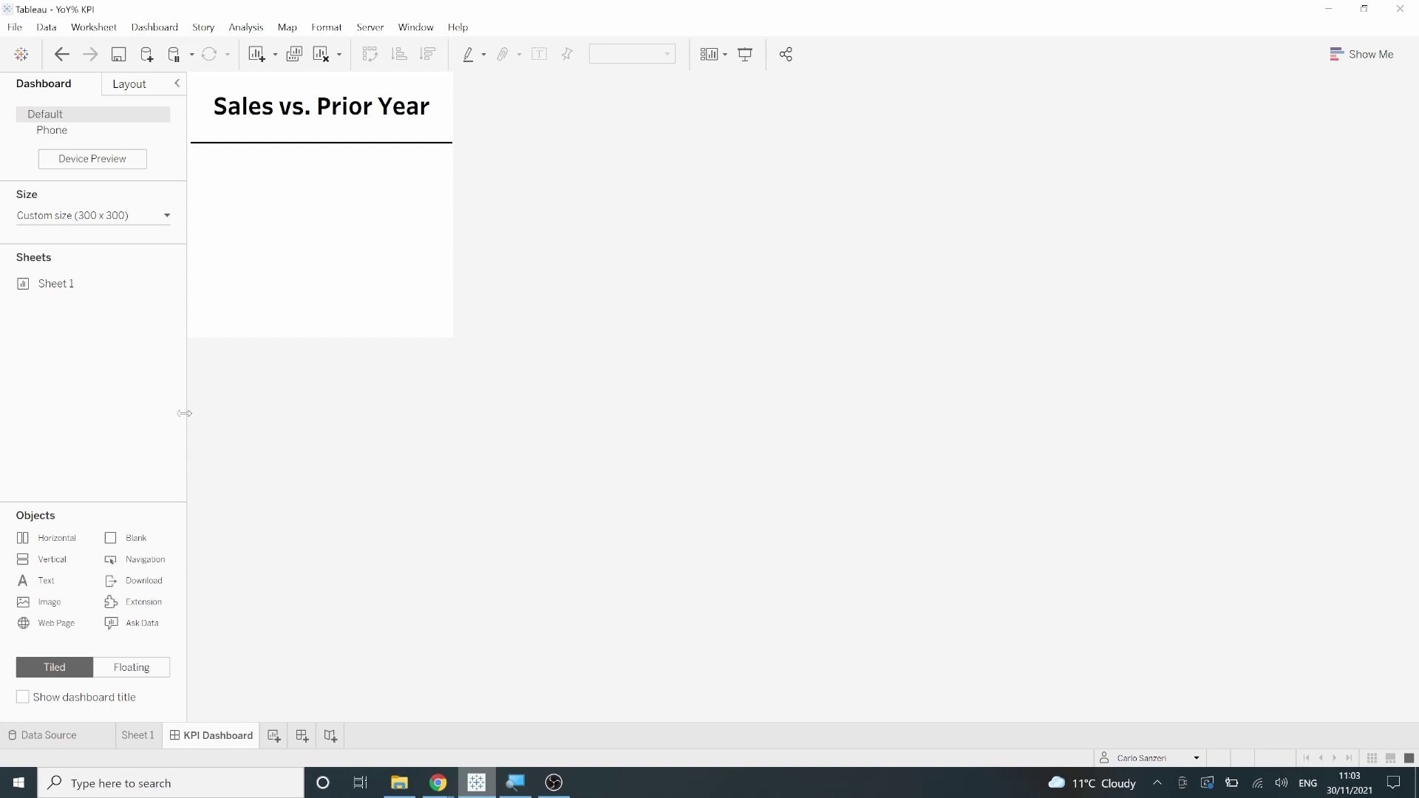
pyautogui.moveTo(3, 285)
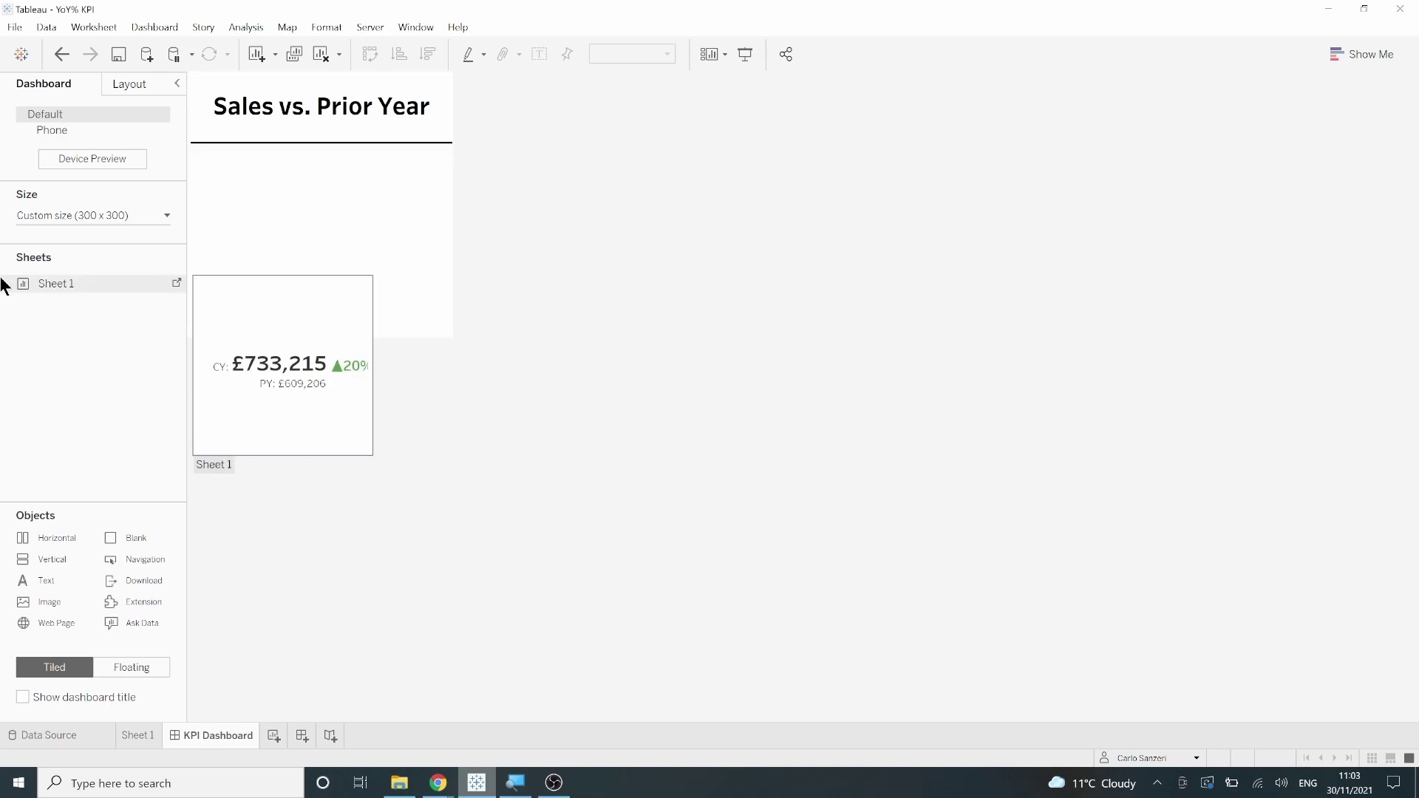
pyautogui.moveTo(46, 281)
pyautogui.mouseDown()
pyautogui.moveTo(228, 254)
pyautogui.moveTo(310, 211)
pyautogui.mouseUp()
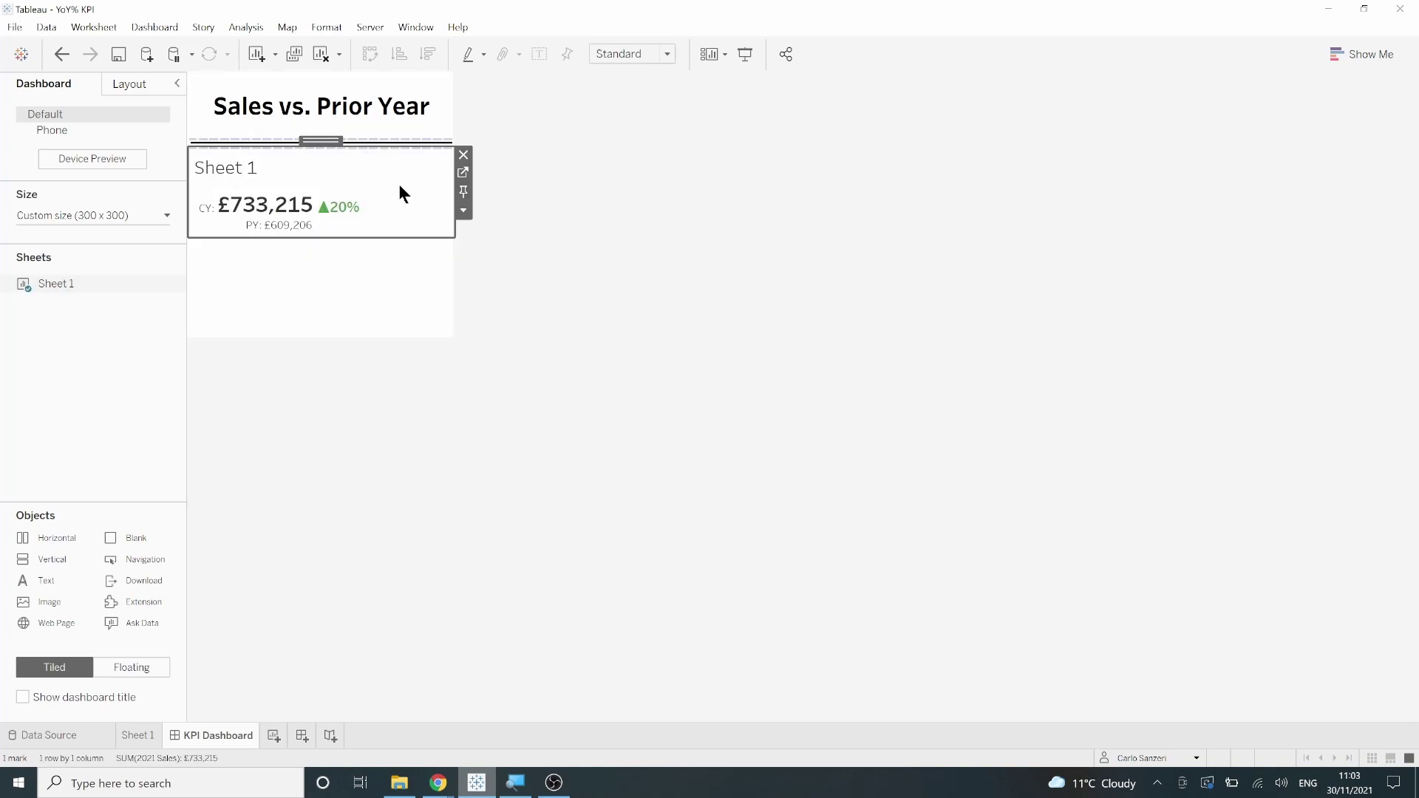
# Hide the KPI sheet's own title and set the view to Fit Width
pyautogui.rightClick(245, 164)
pyautogui.click(285, 212)
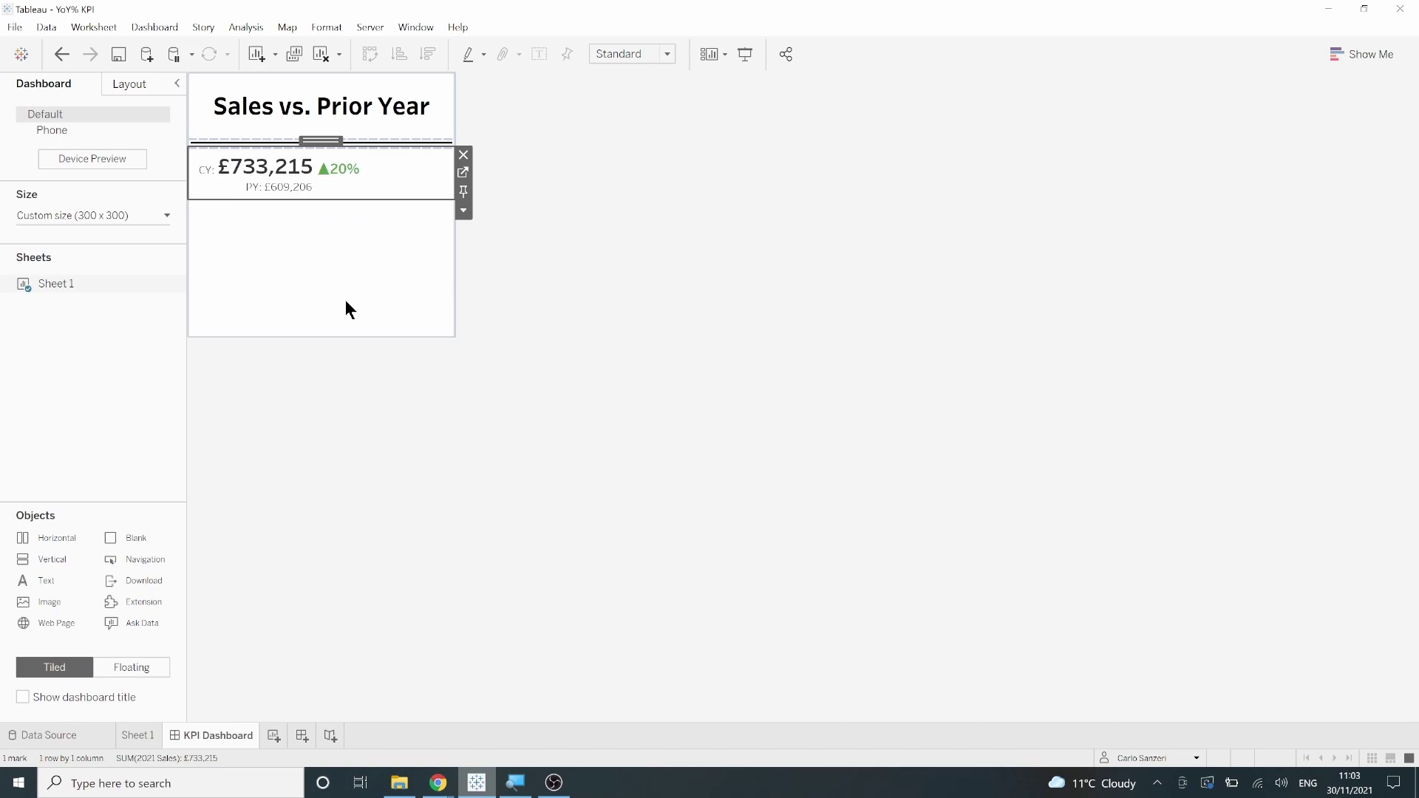
pyautogui.click(630, 54)
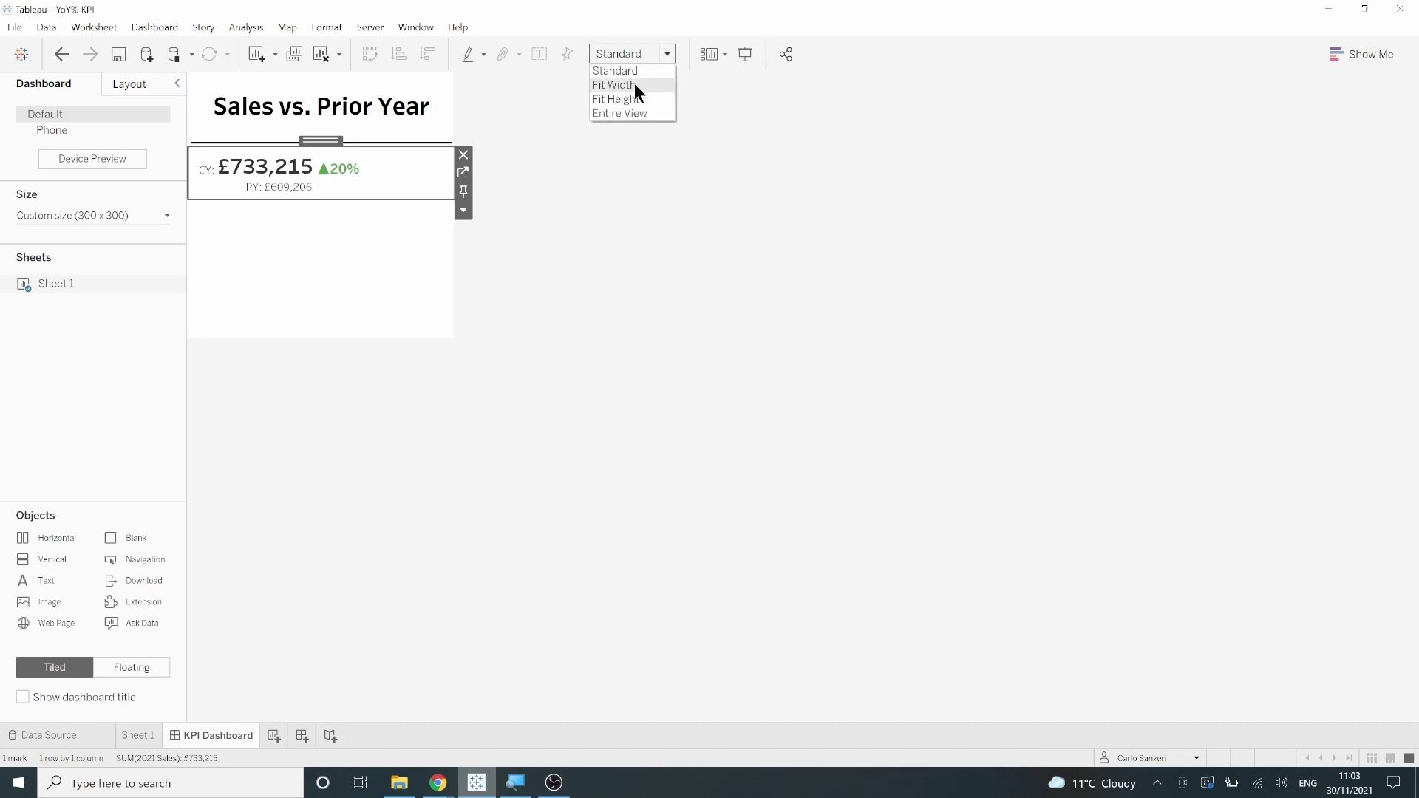
pyautogui.click(634, 84)
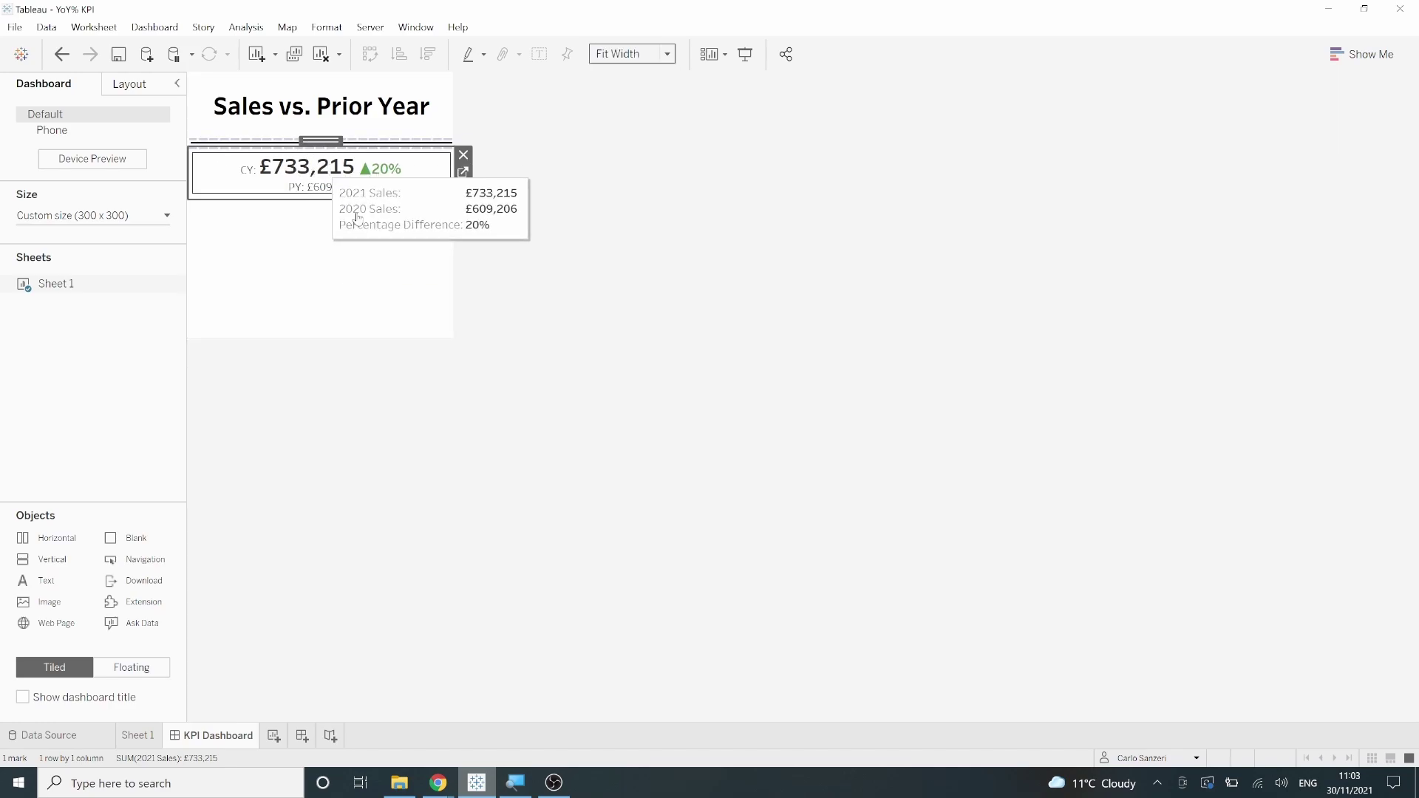
pyautogui.click(674, 255)
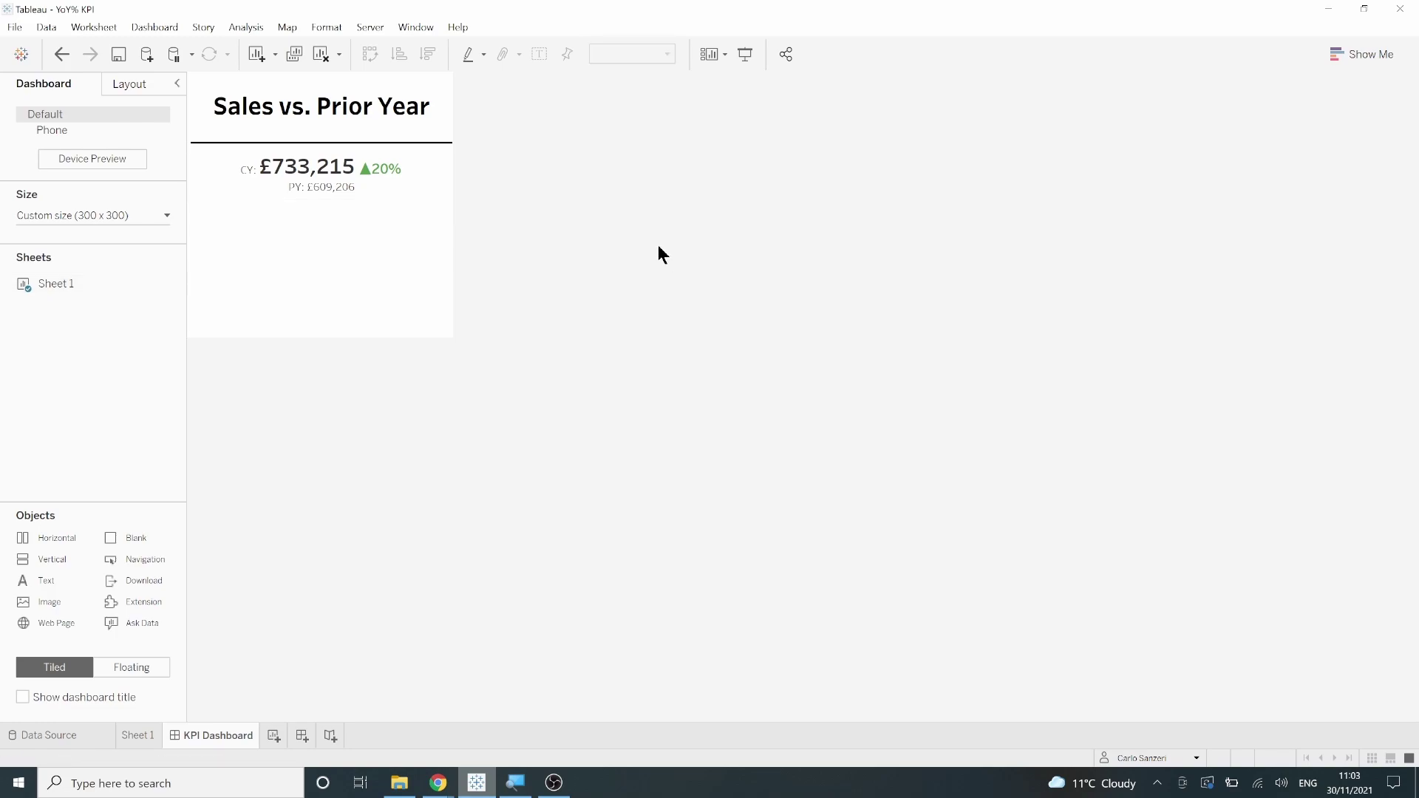